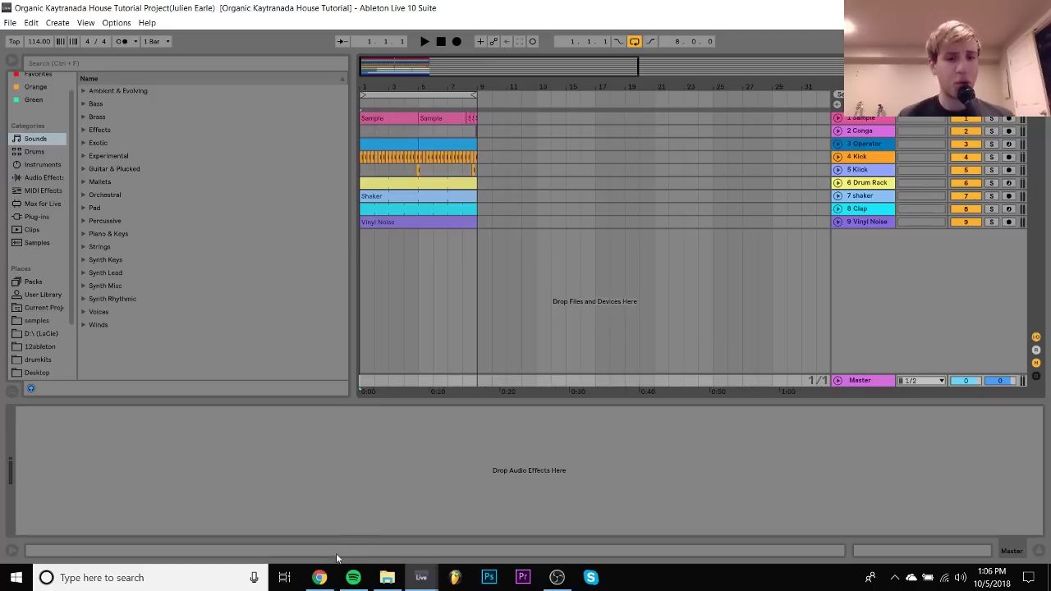
Switch from the Ableton house project to the creator's Patreon page in Chrome.
left_click(326, 578)
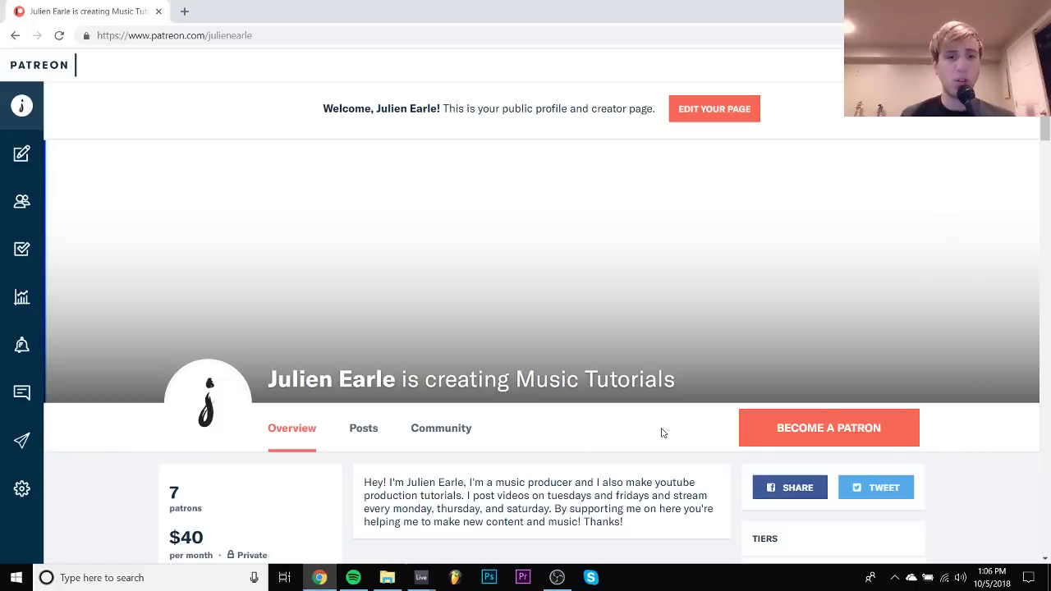
Scroll through the Patreon sample pack posts and membership tier cards.
scroll(661, 432, "down", 8)
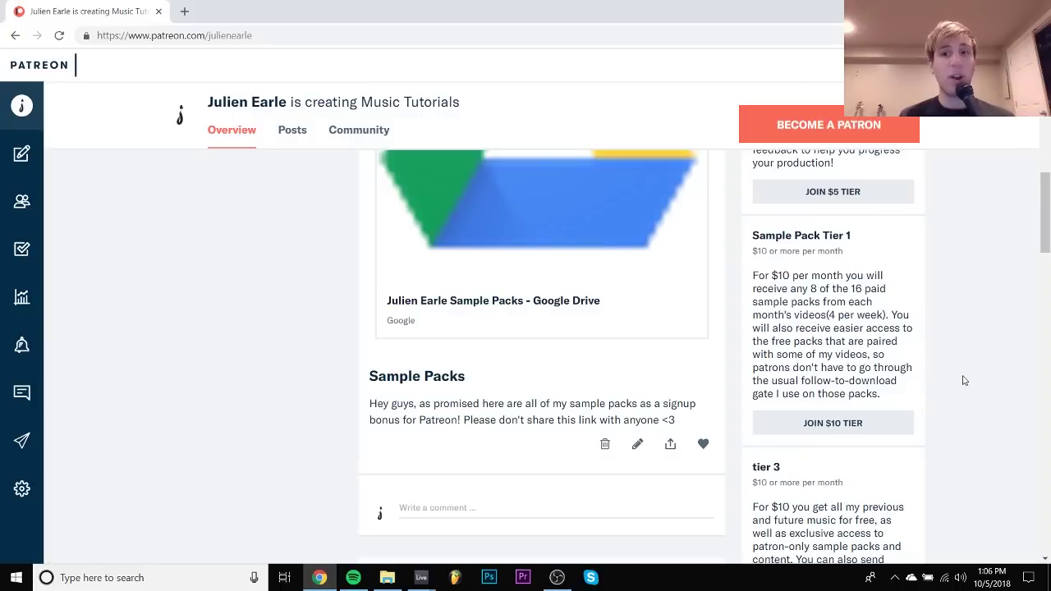
scroll(964, 380, "down", 1)
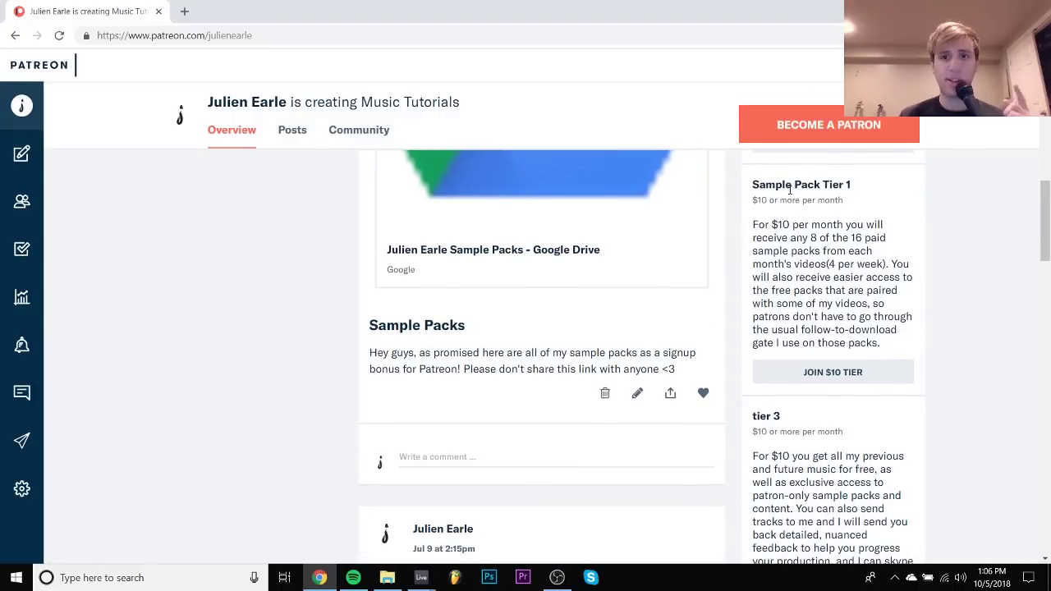
scroll(778, 231, "down", 6)
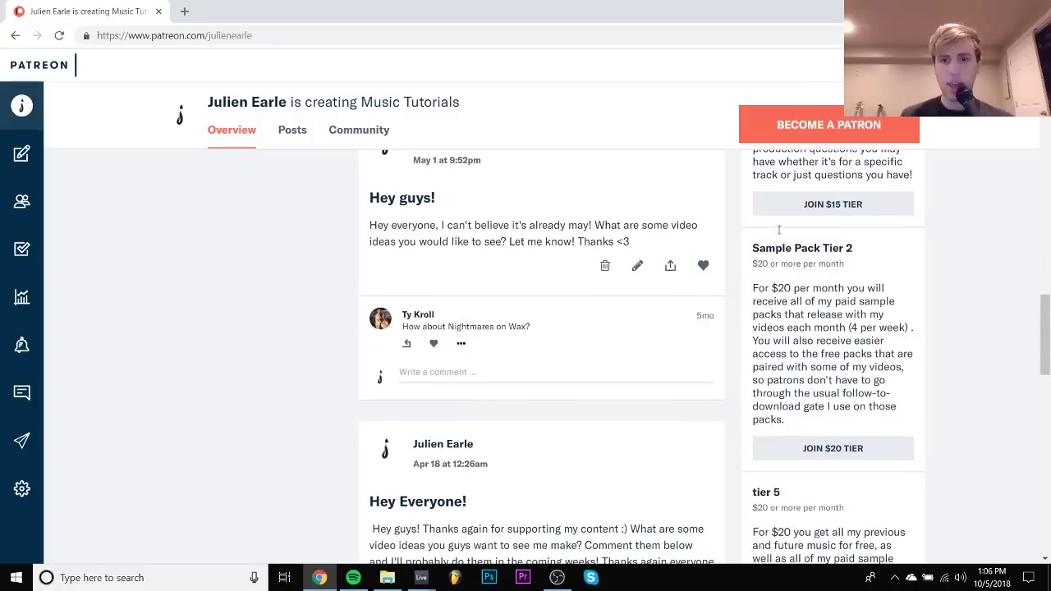
scroll(811, 300, "up", 5)
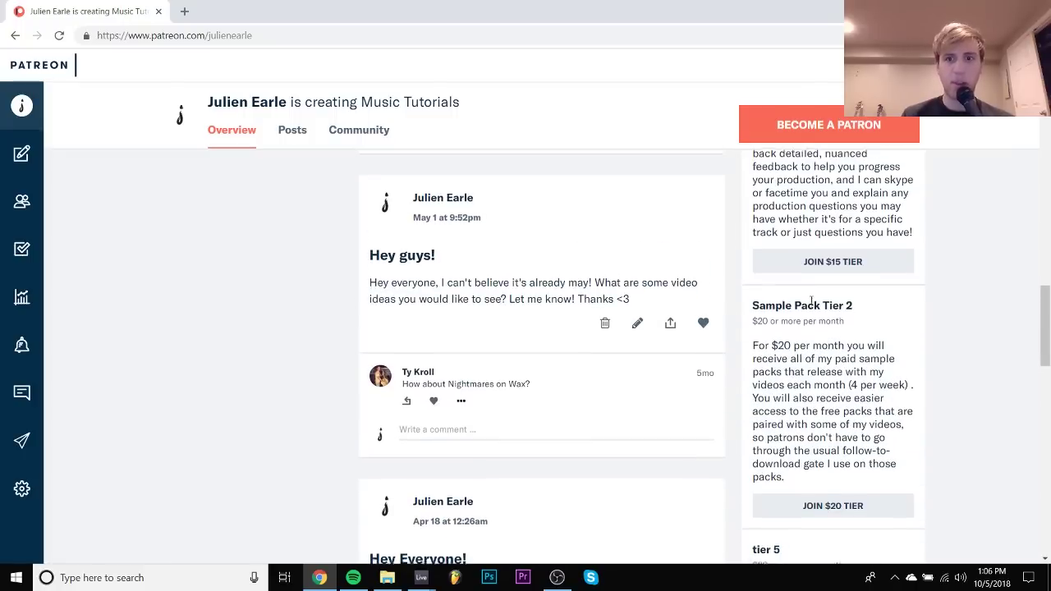
scroll(811, 300, "up", 2)
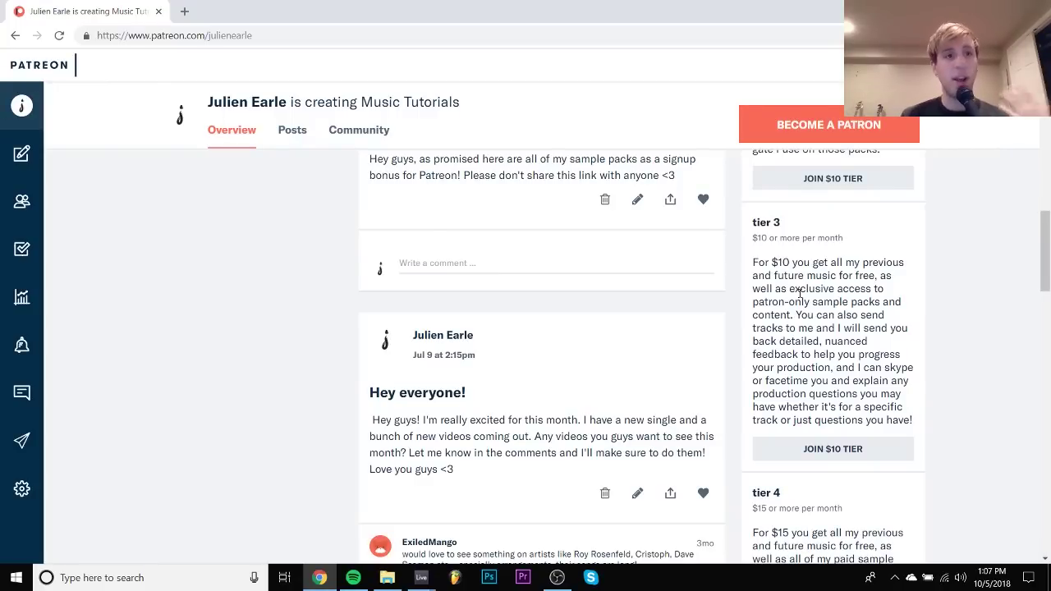
scroll(799, 293, "down", 8)
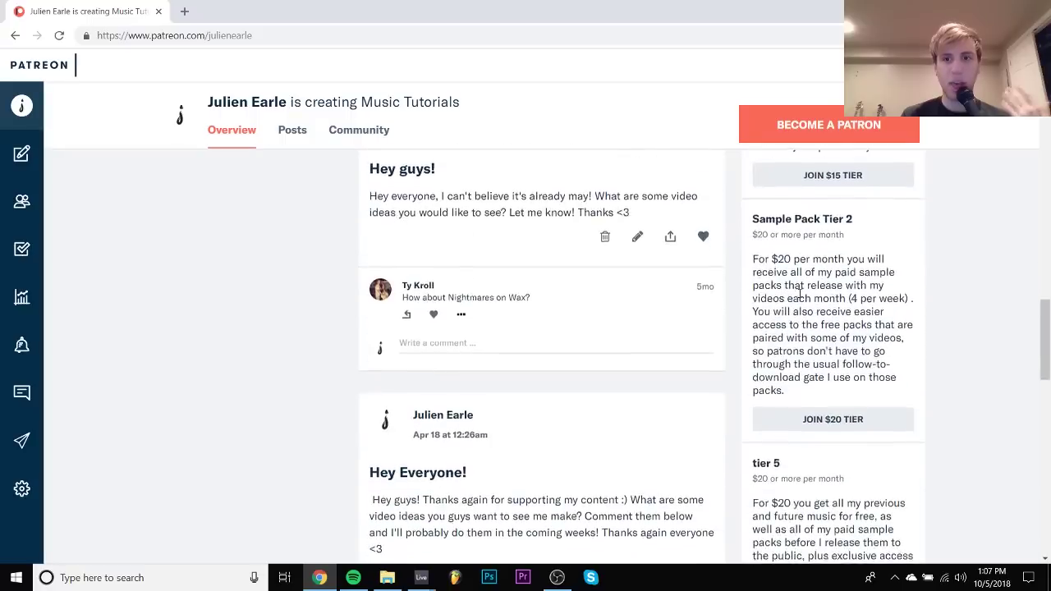
Scroll back up the Patreon page, then return to the Ableton house arrangement.
scroll(800, 293, "up", 2)
scroll(799, 294, "up", 1)
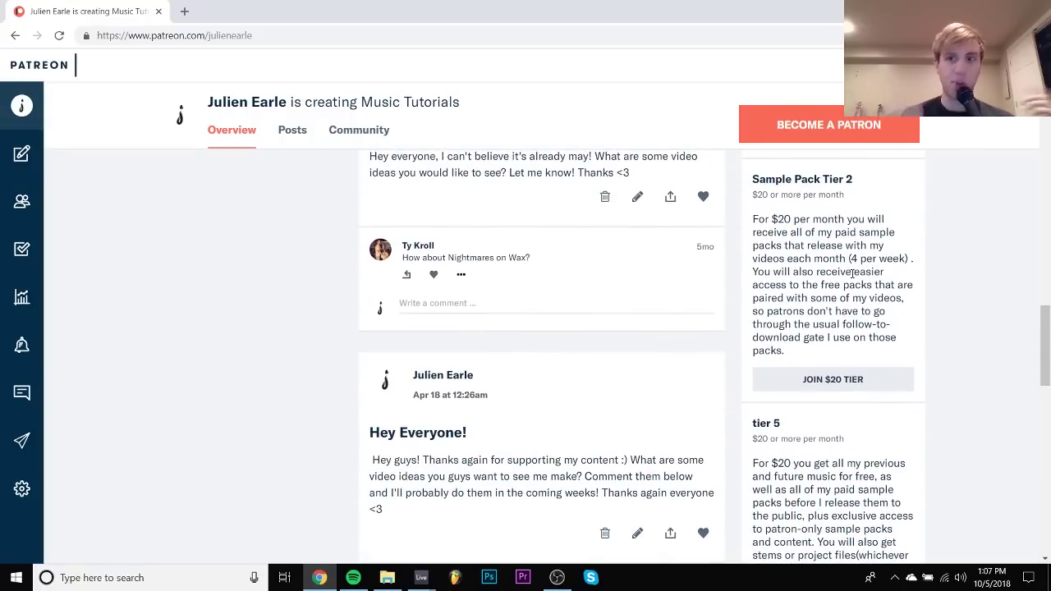
scroll(852, 273, "up", 8)
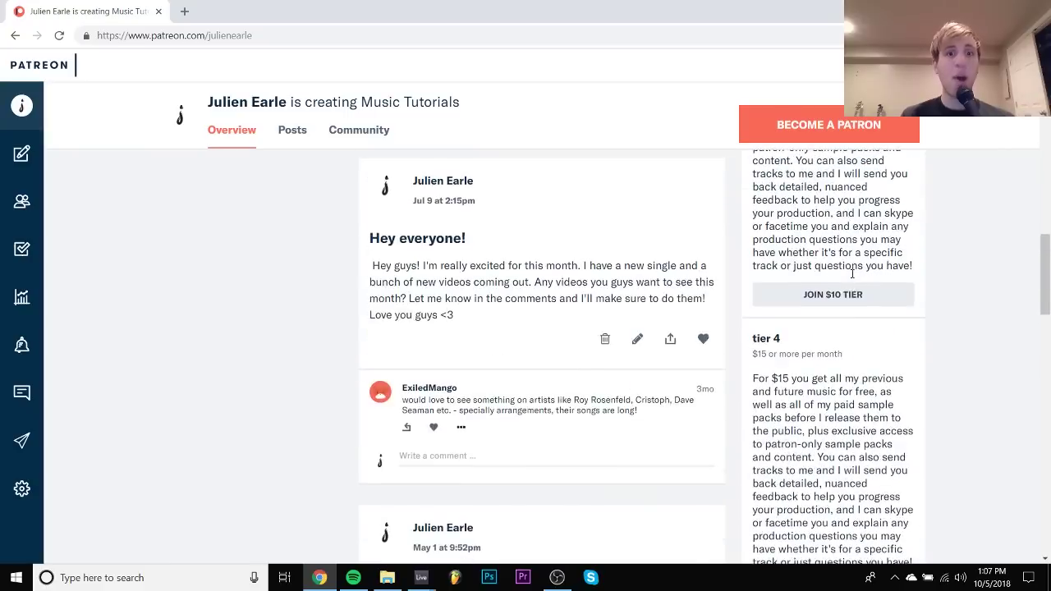
scroll(853, 273, "up", 10)
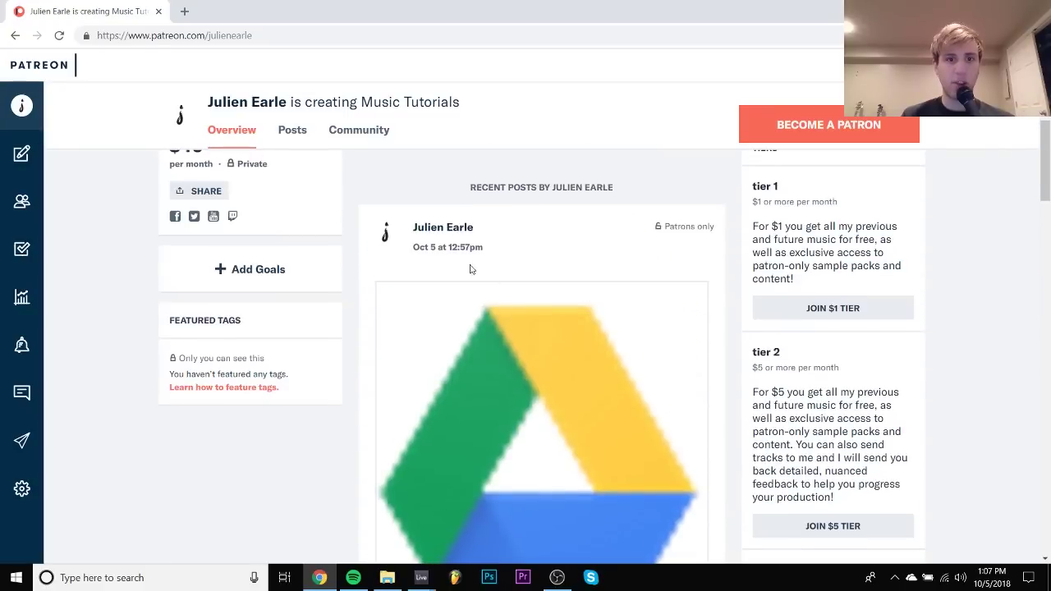
scroll(501, 317, "down", 5)
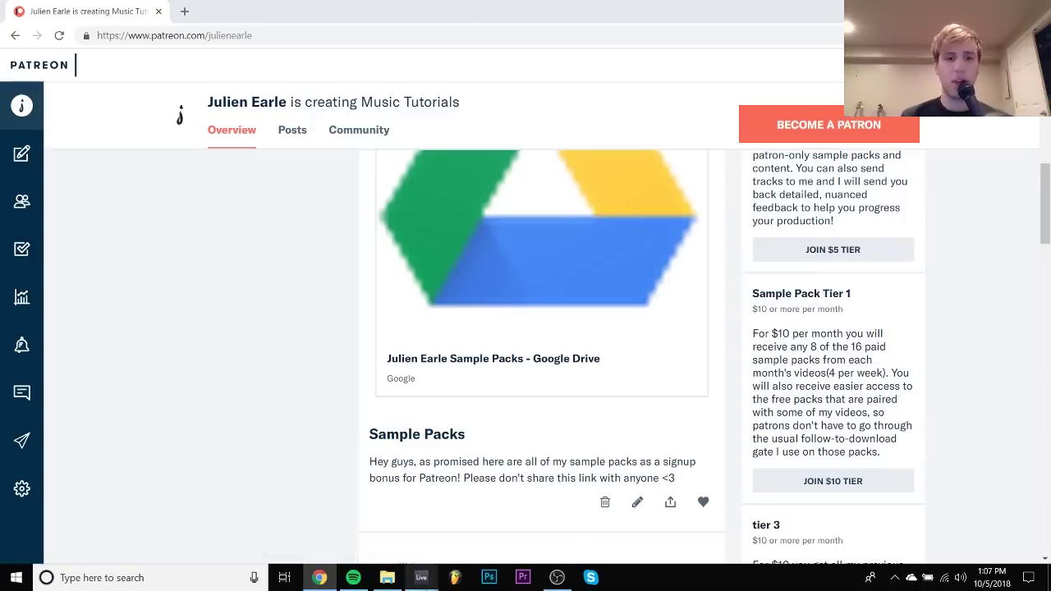
mouse_move(421, 577)
left_click(368, 529)
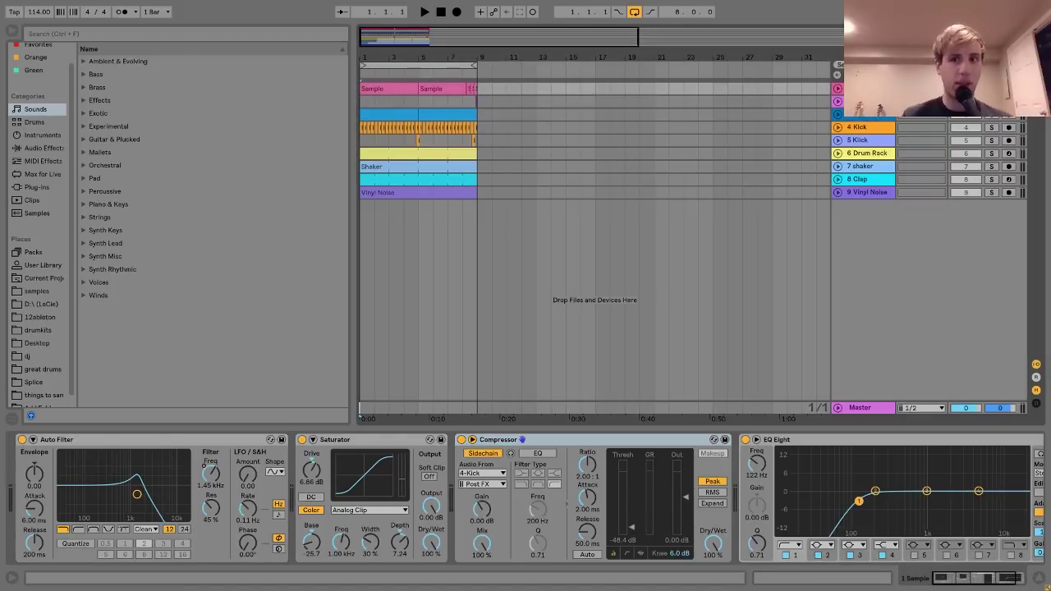
Play and stop the arrangement, then reveal the first Sample clip's Sample.wav in the browser.
key("space")
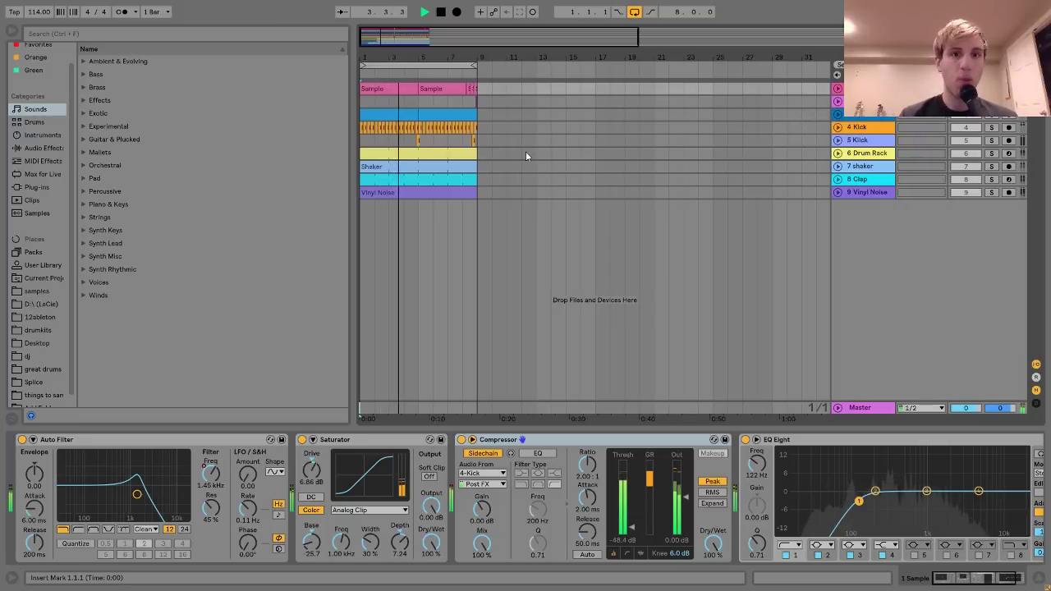
key("space")
right_click(394, 92)
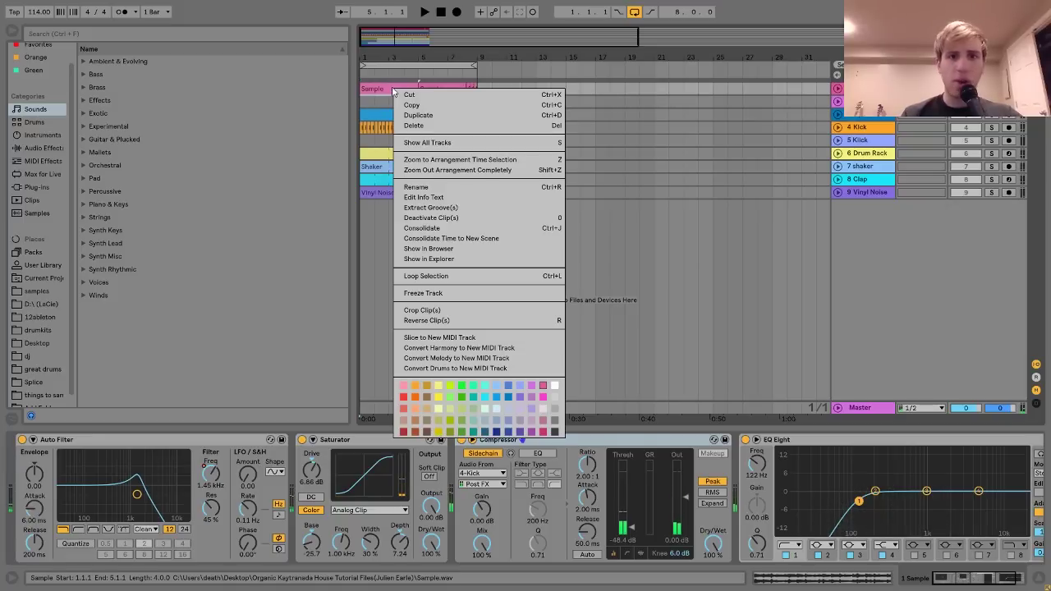
left_click(417, 255)
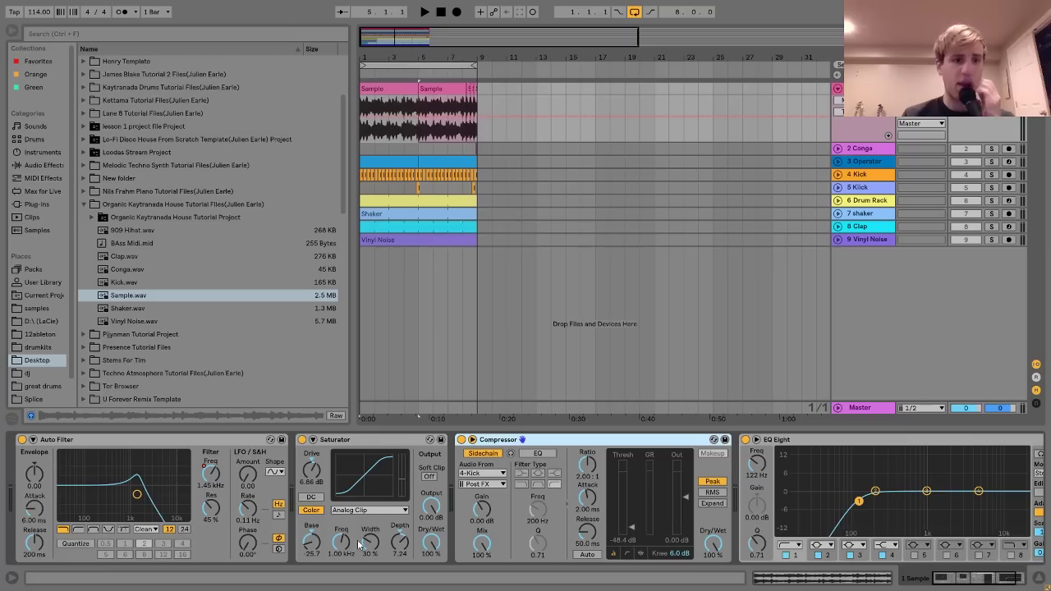
Raise the Sample track's Auto Filter cutoff to about 1.57 kHz and audition it.
right_click(216, 477)
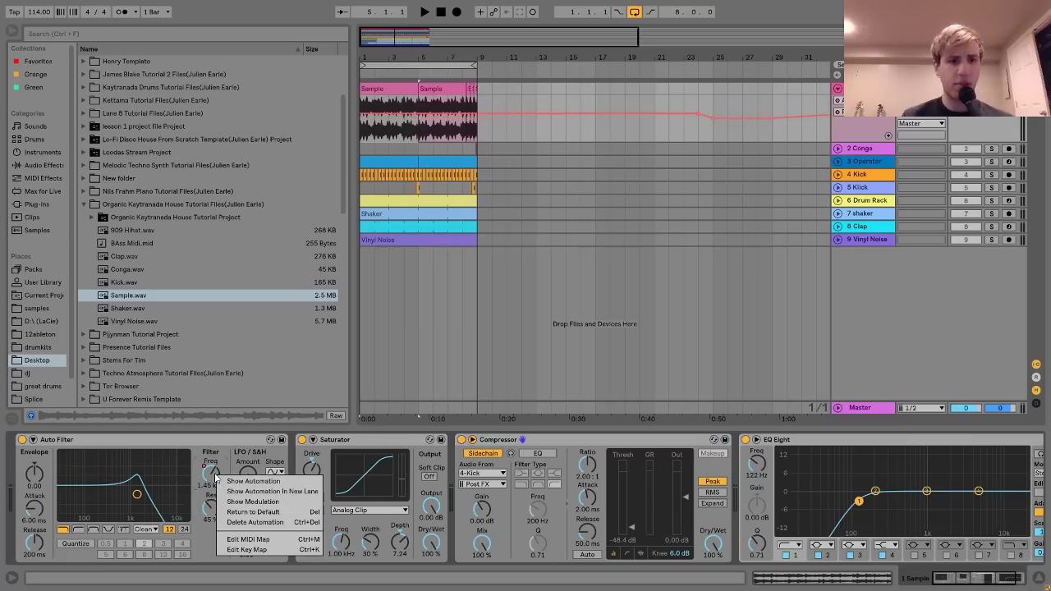
key("Escape")
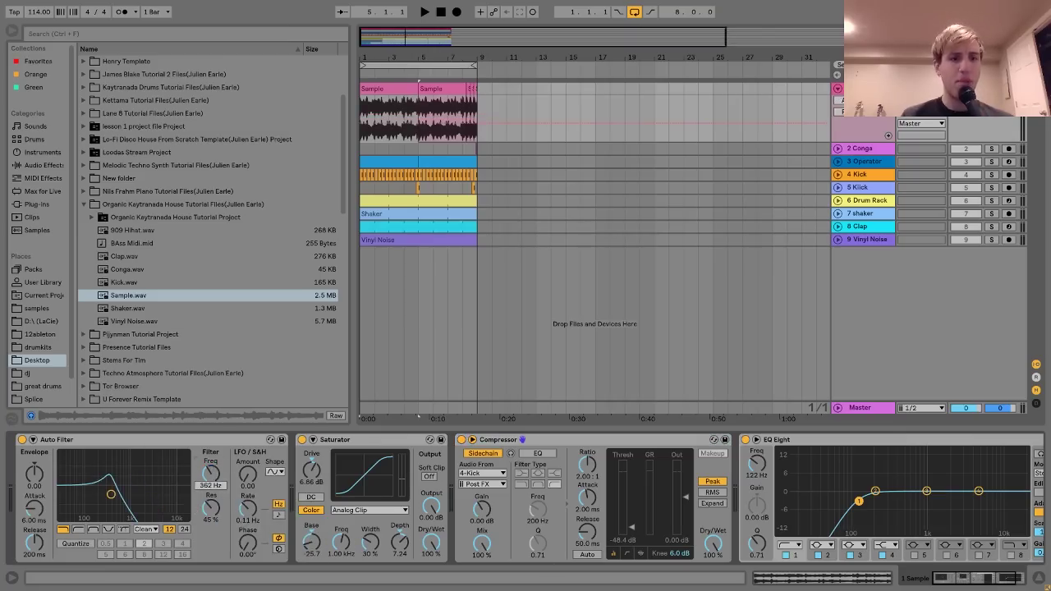
left_click_drag(211, 474, 211, 448)
key("space")
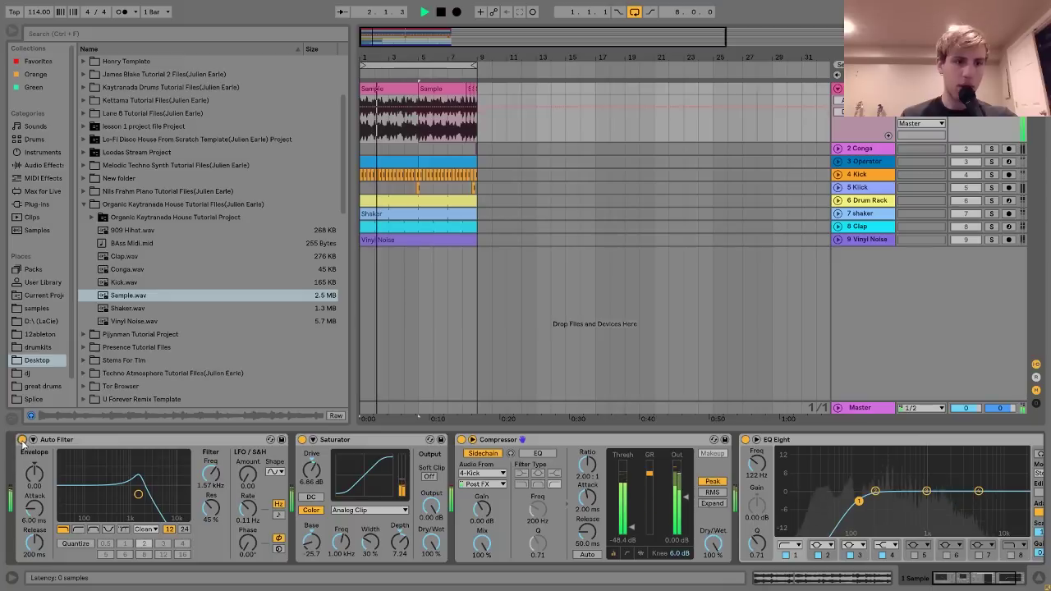
key("space")
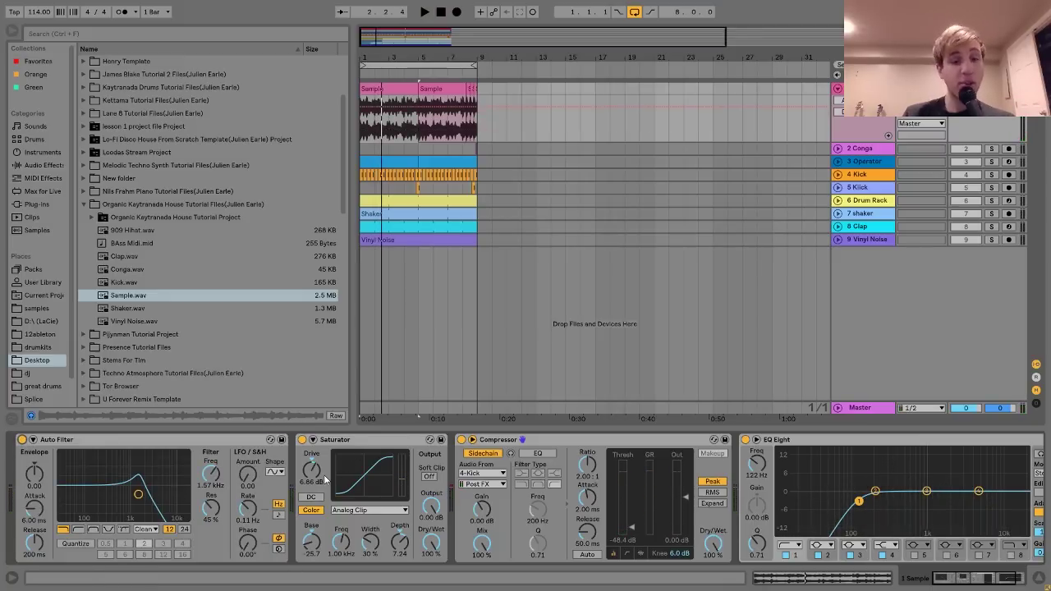
Expand the Saturator to show its waveshaper settings and play the arrangement again.
left_click(313, 439)
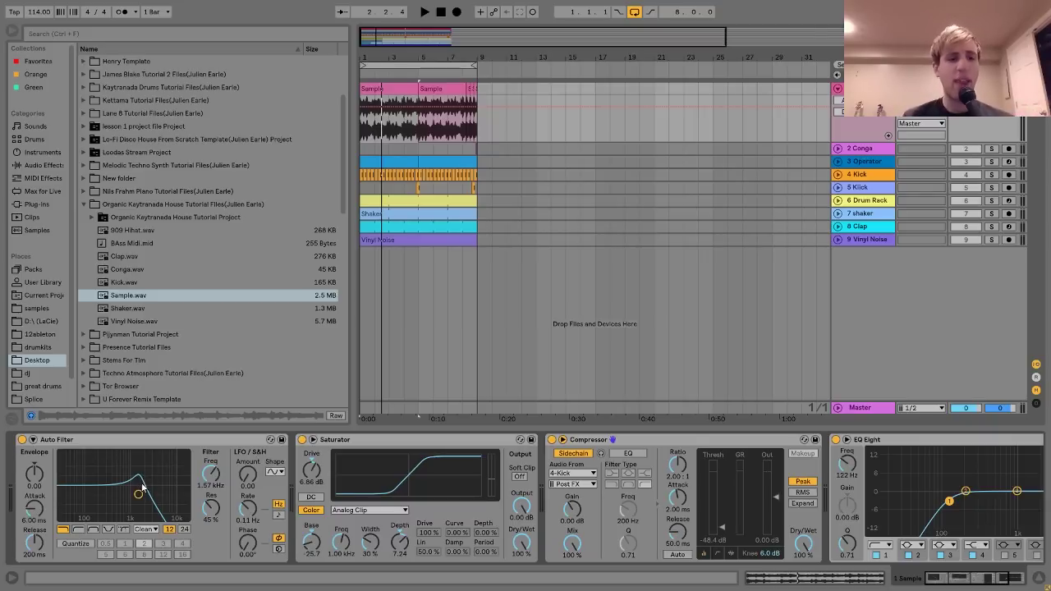
left_click(349, 440)
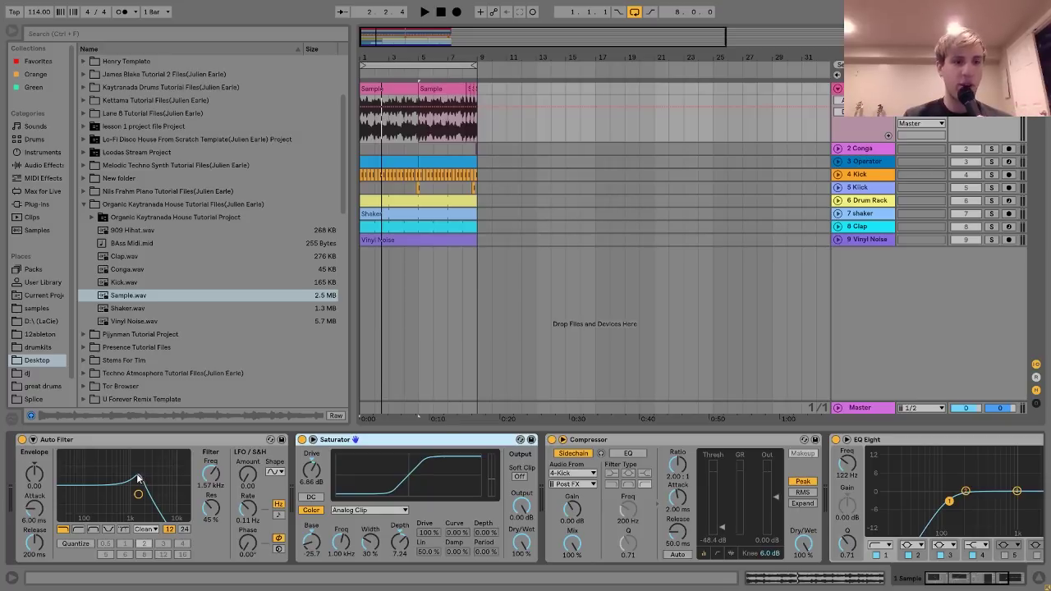
key("space")
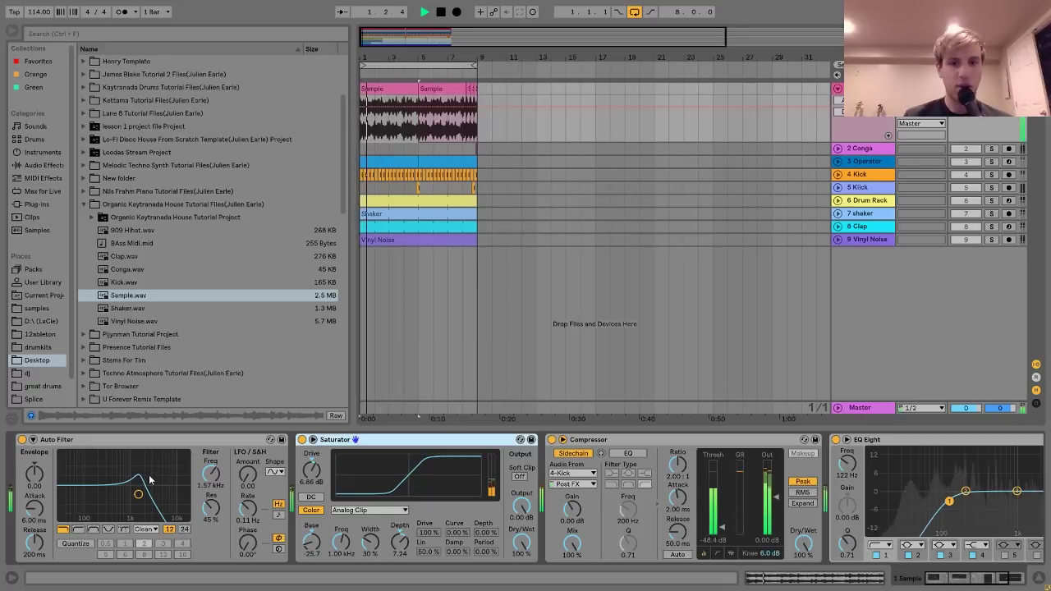
scroll(421, 521, "right", 5)
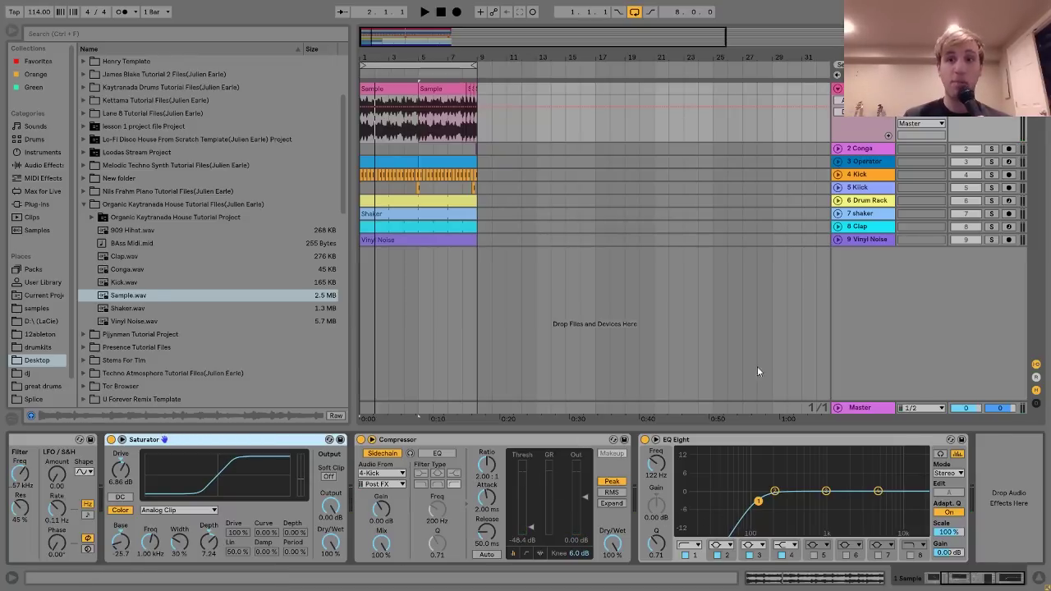
Unfold the Conga track, release its solo and play from bar 8.3.1.
left_click(858, 150)
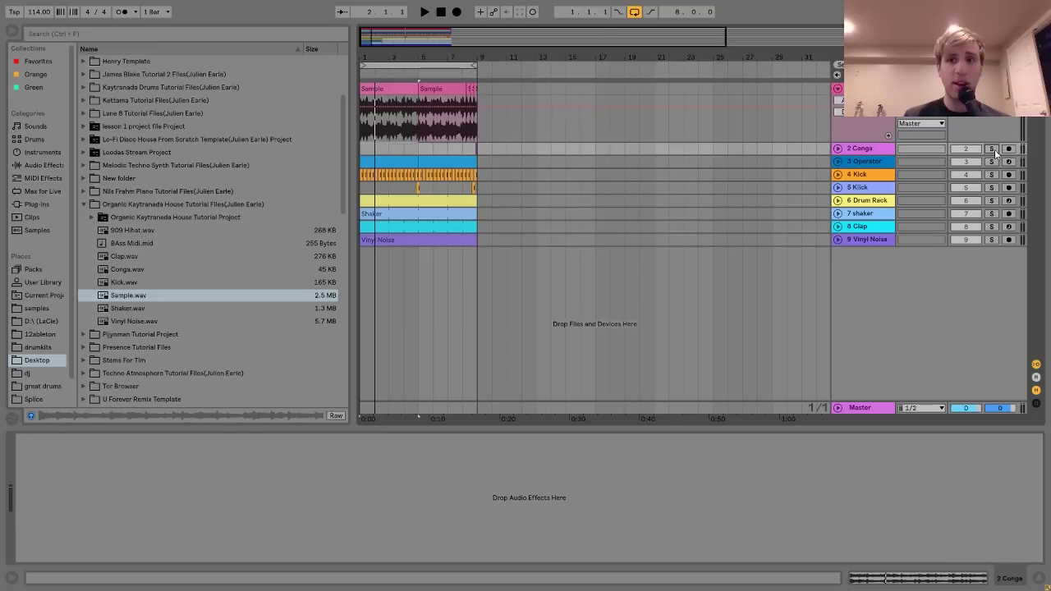
left_click(837, 149)
scroll(669, 181, "up", 6)
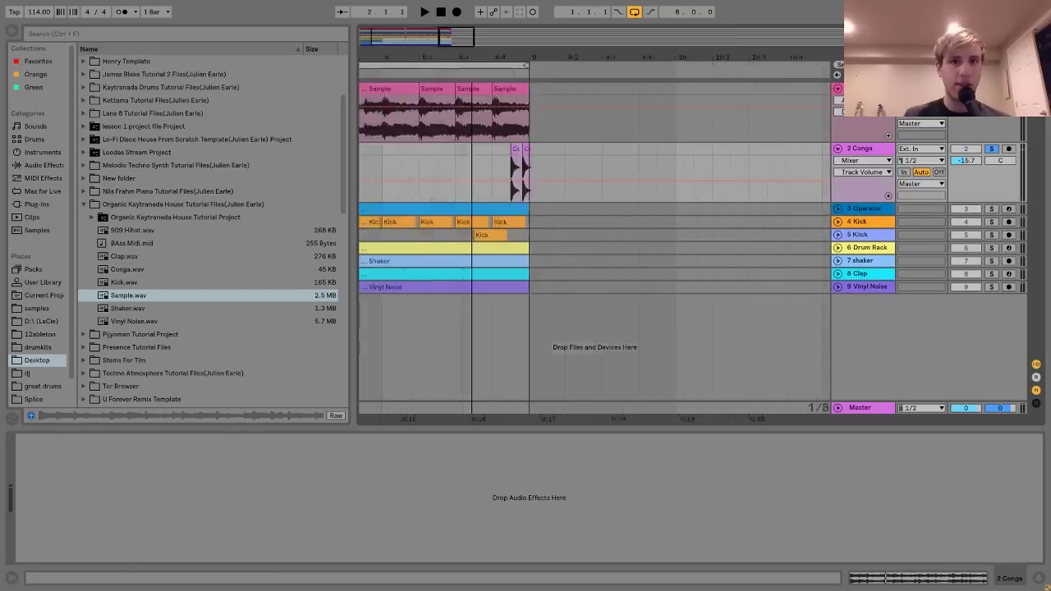
left_click(646, 151)
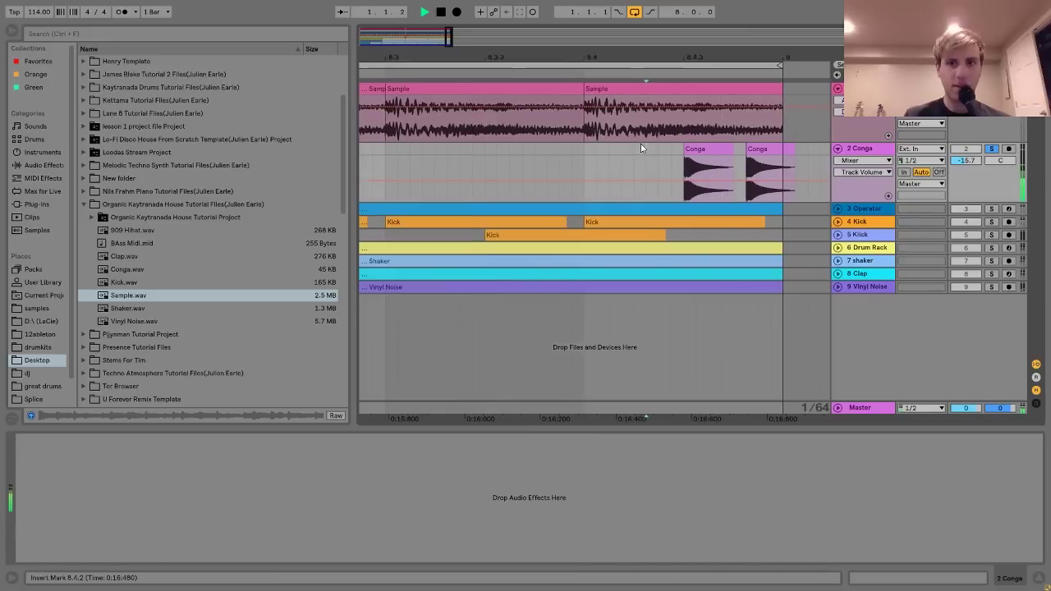
left_click(991, 148)
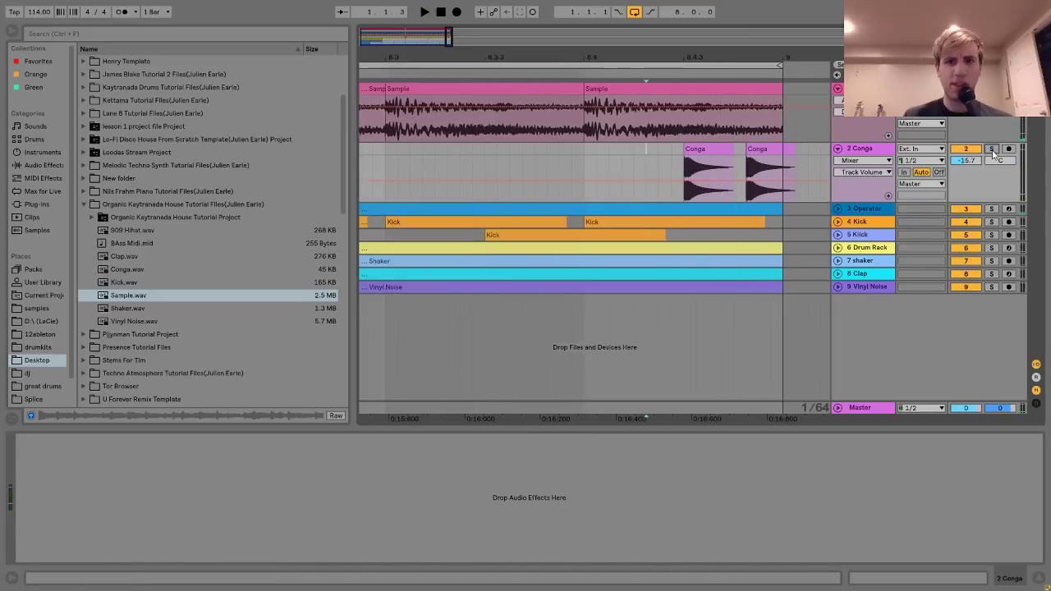
left_click(386, 146)
key("space")
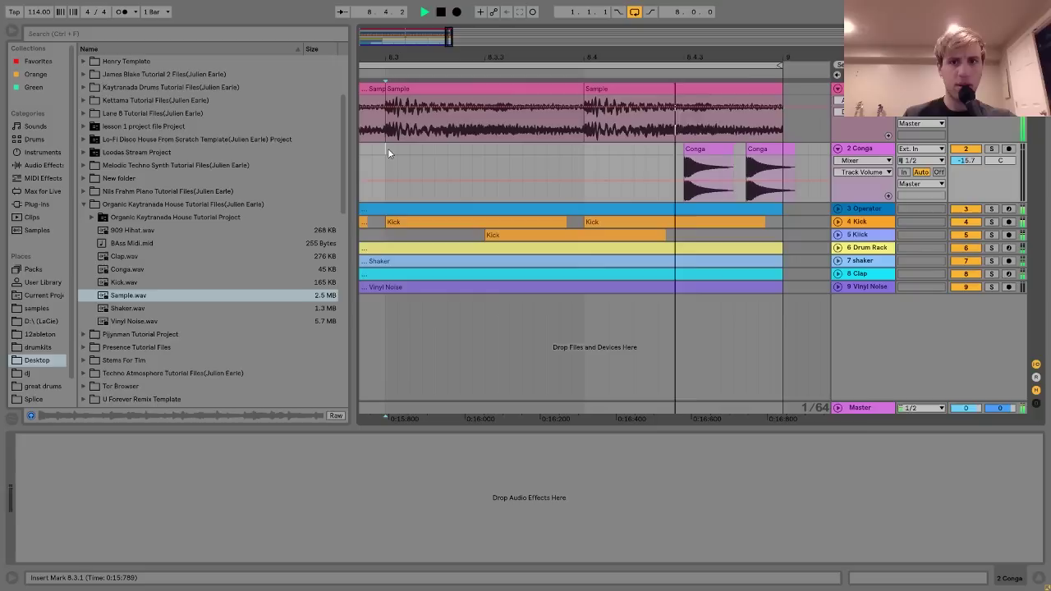
key("space")
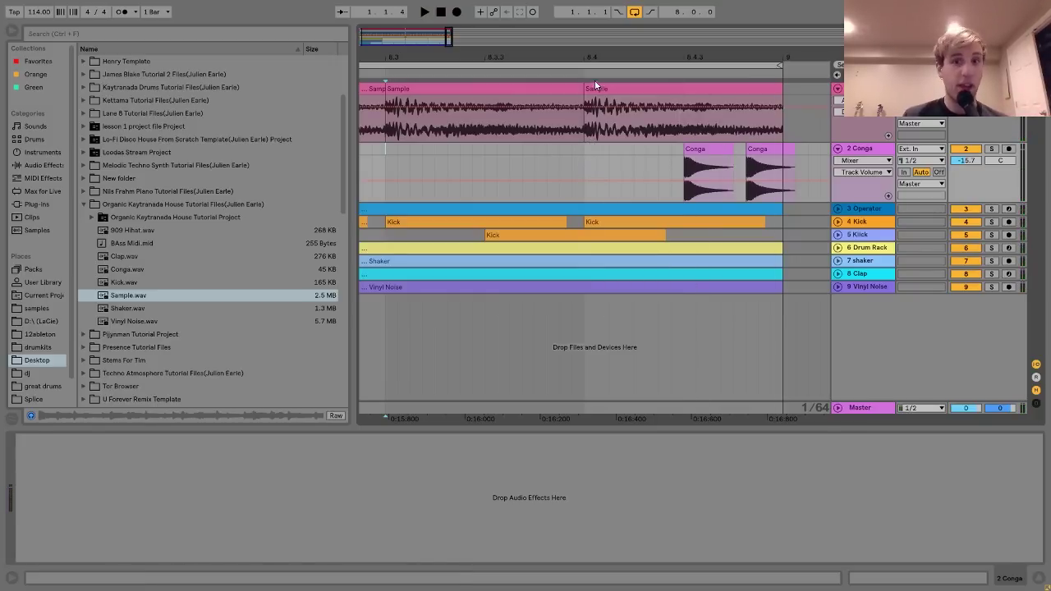
Solo the Conga to hear its loop from bar 8, then zoom out and select the Operator track.
key("minus")
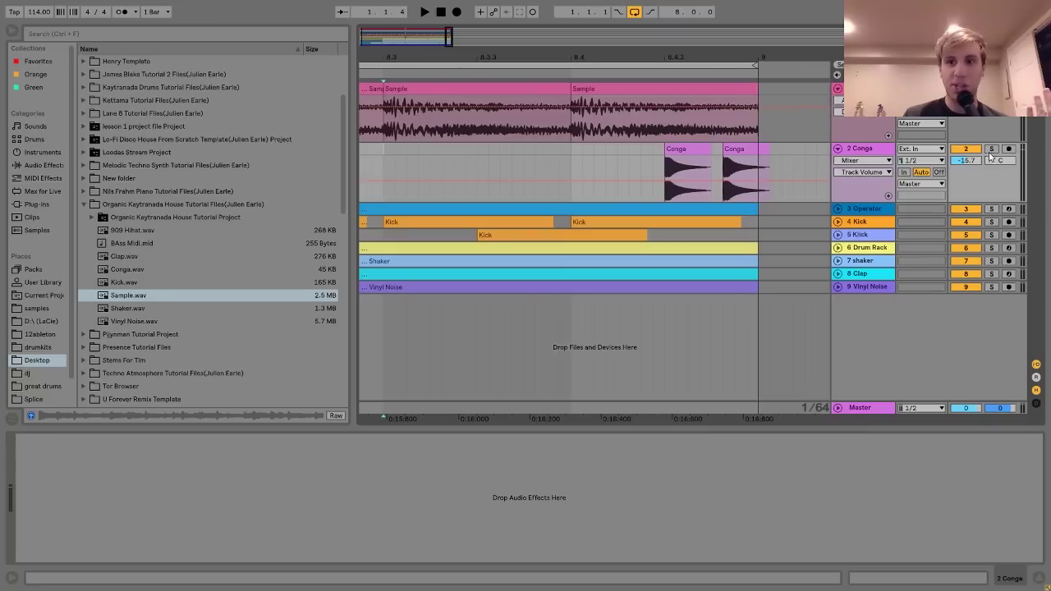
left_click(991, 149)
left_click(762, 149)
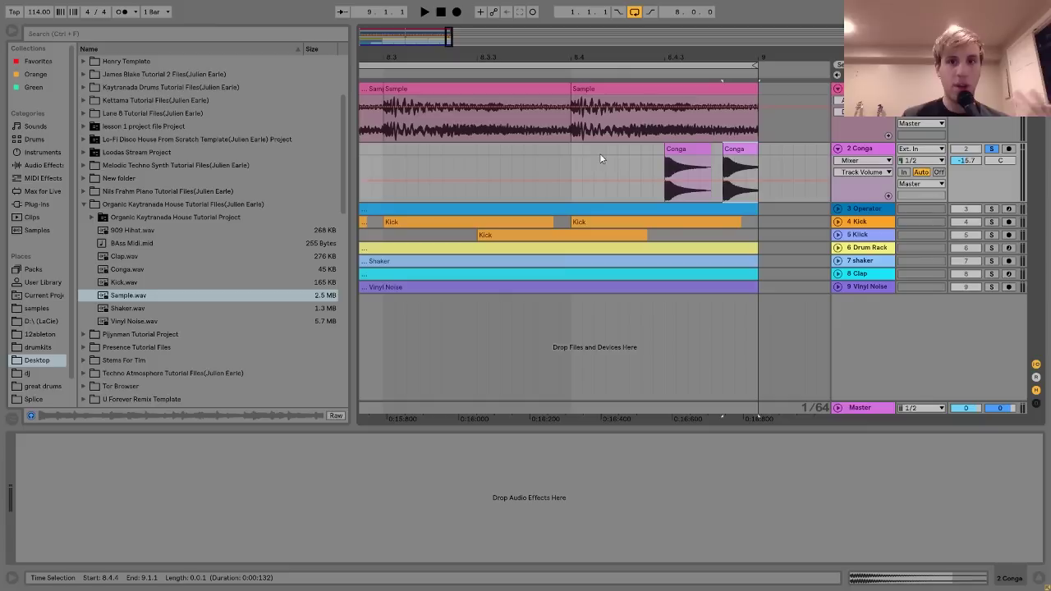
left_click(572, 155)
key("space")
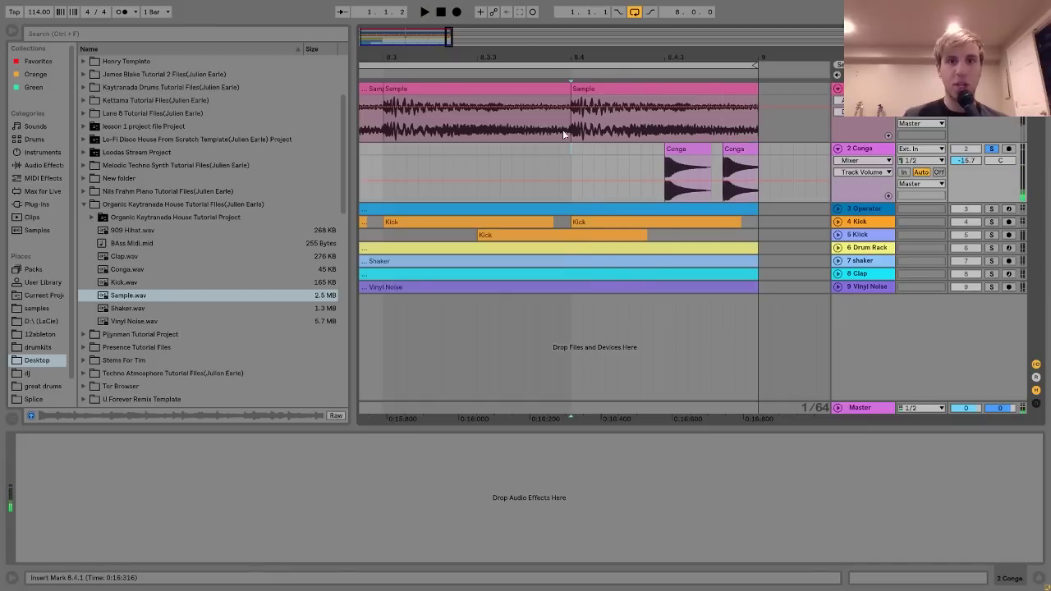
left_click_drag(512, 47, 512, 25)
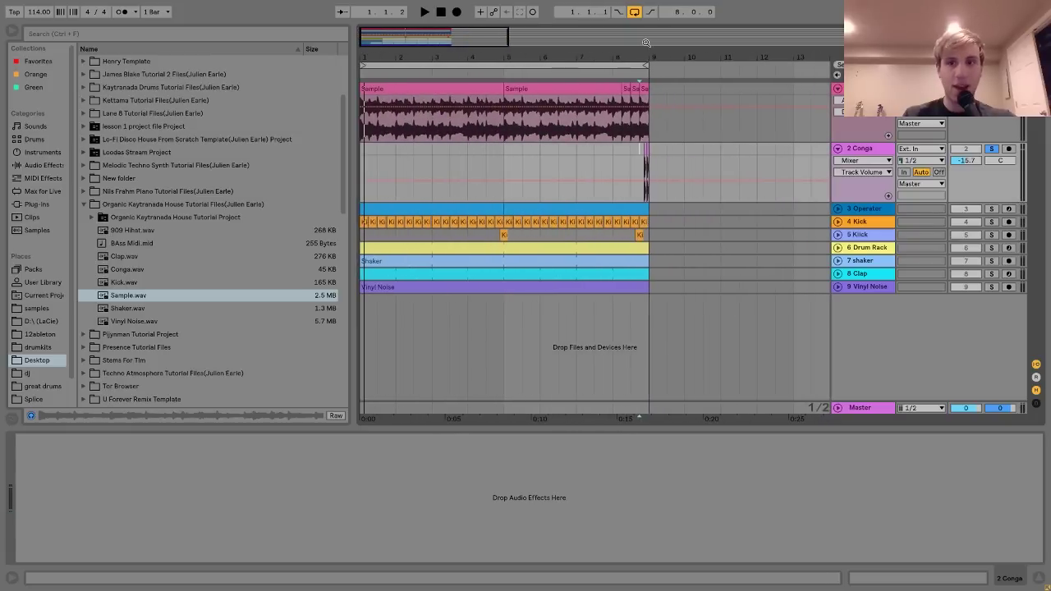
left_click(839, 210)
Solo the 3 Operator bass track, audition it, and open its MIDI clip in the note editor.
left_click(718, 228)
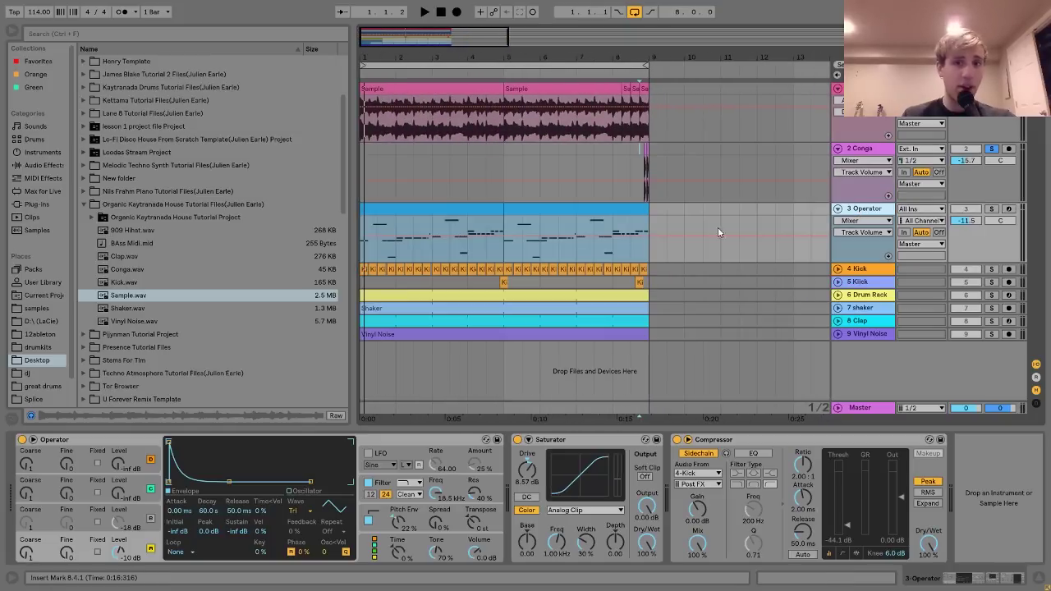
left_click(992, 210)
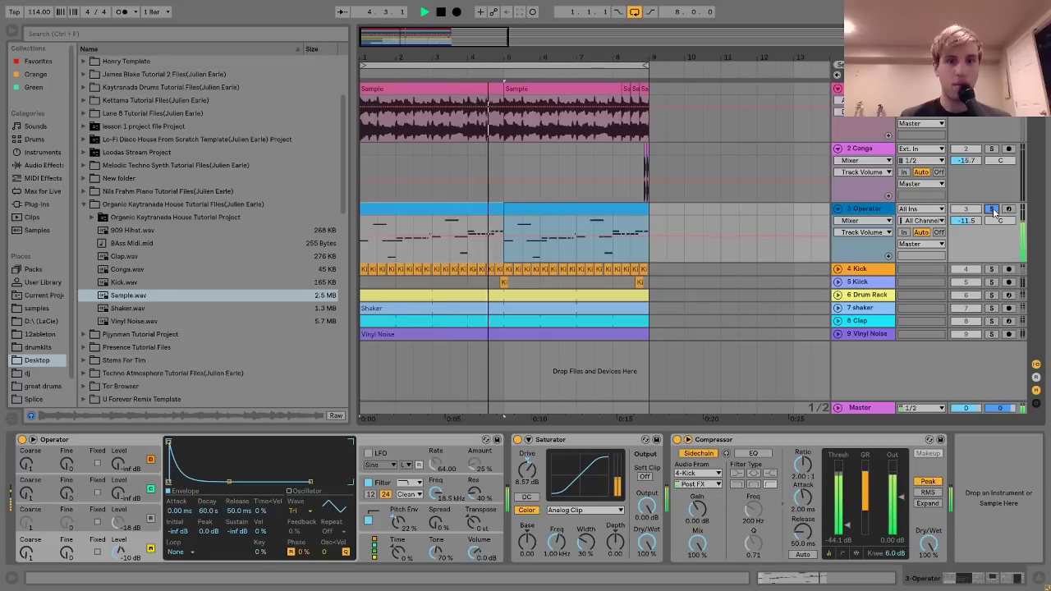
key("space")
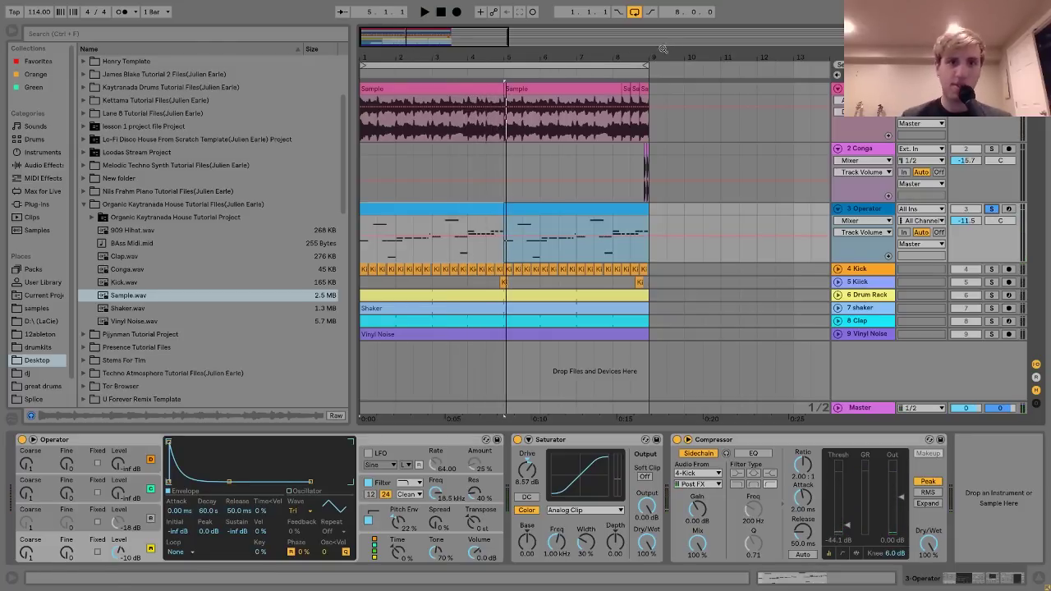
double_click(447, 214)
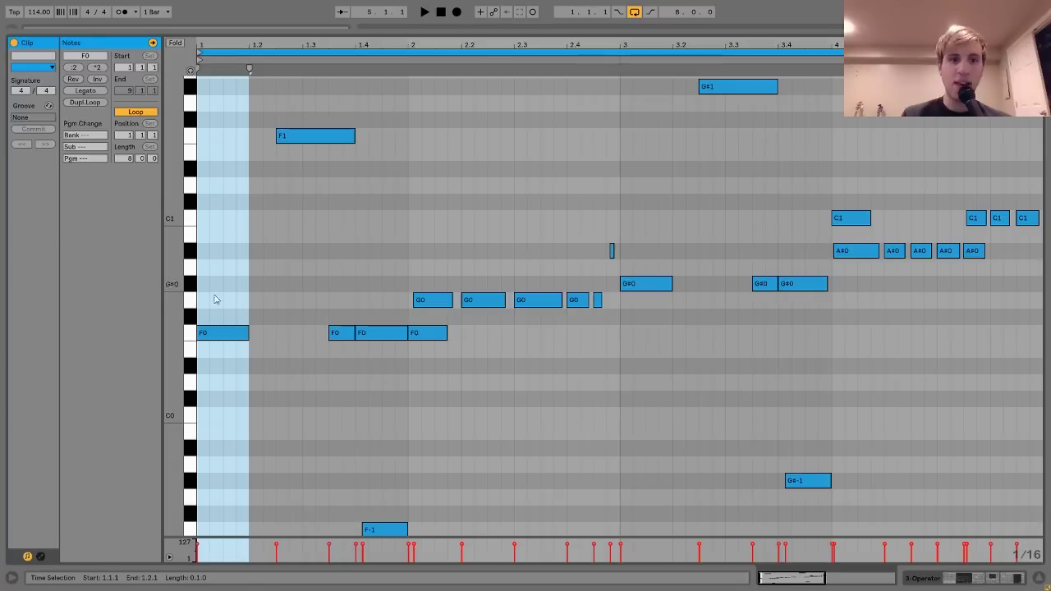
scroll(430, 197, "down", 3)
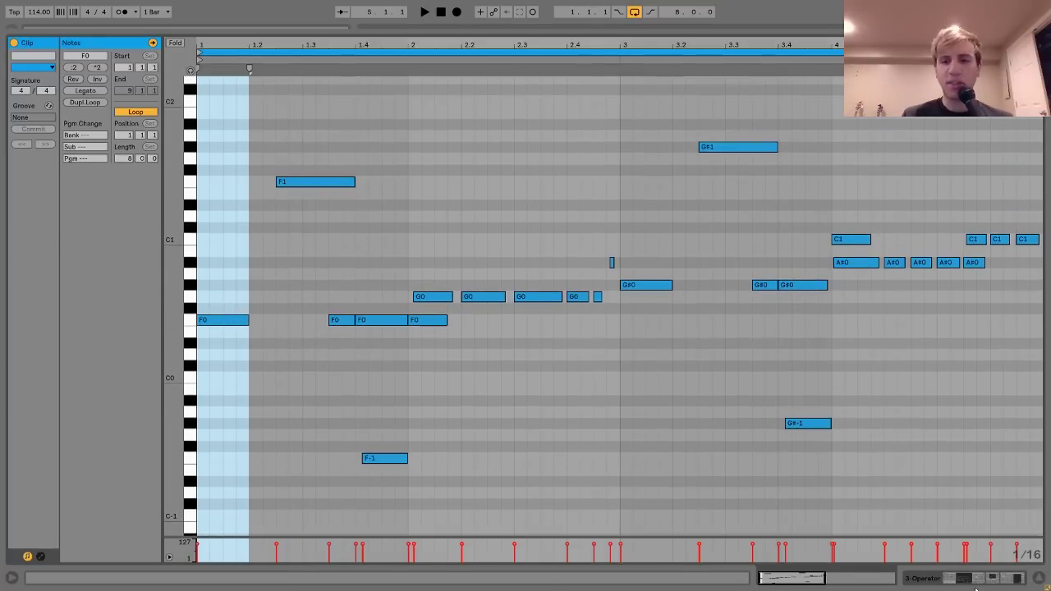
key("ctrl+alt+e")
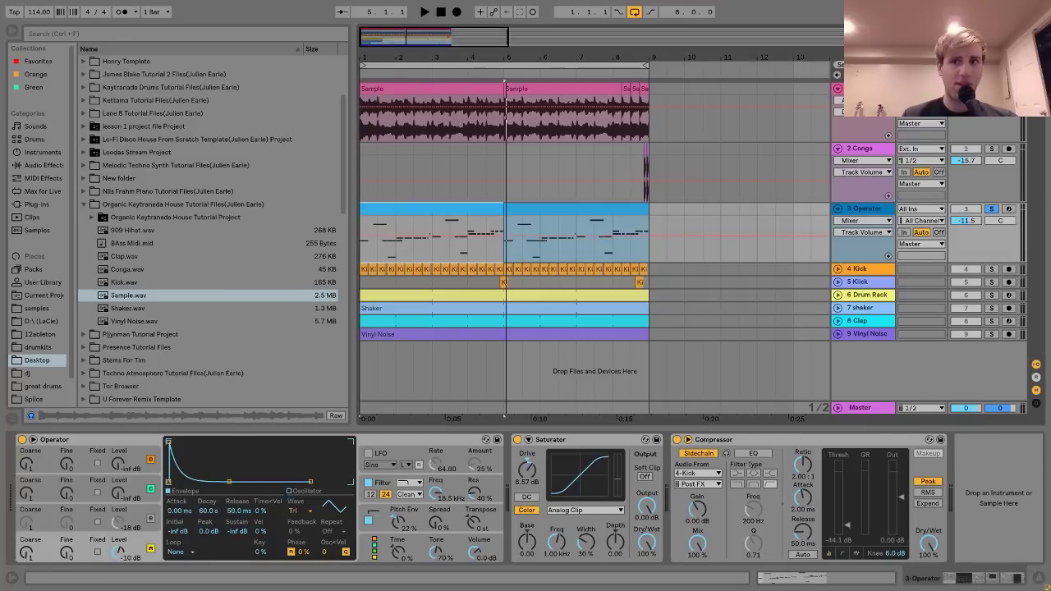
left_click(454, 220)
key("space")
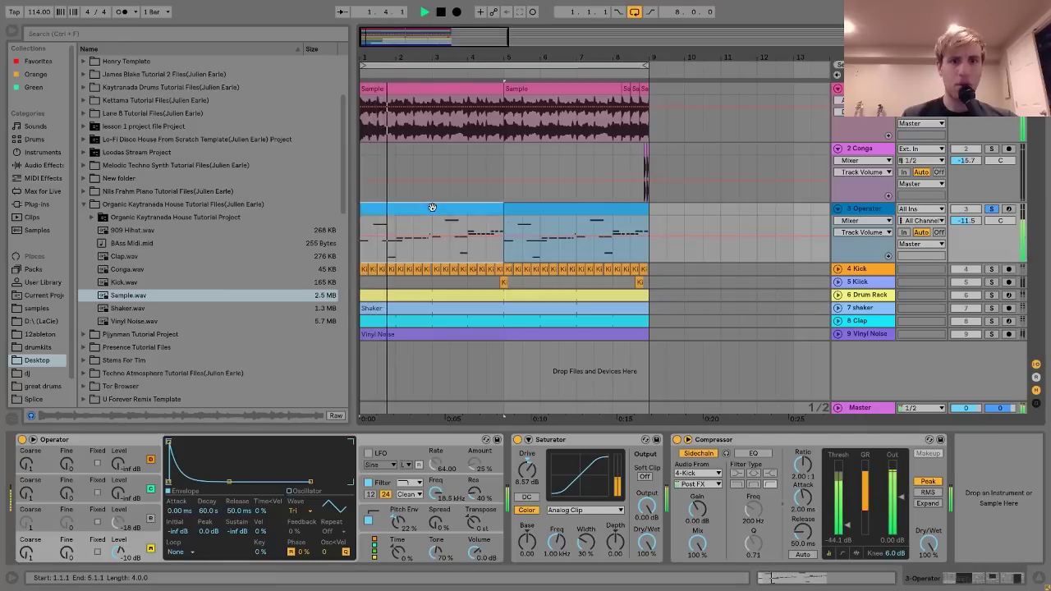
key("ctrl+alt+e")
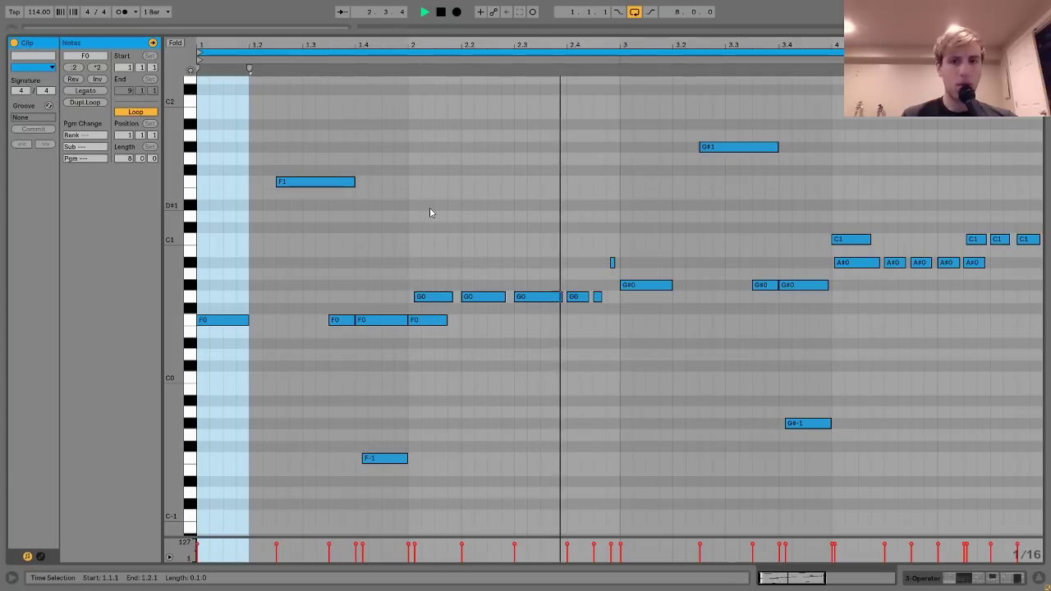
key("space")
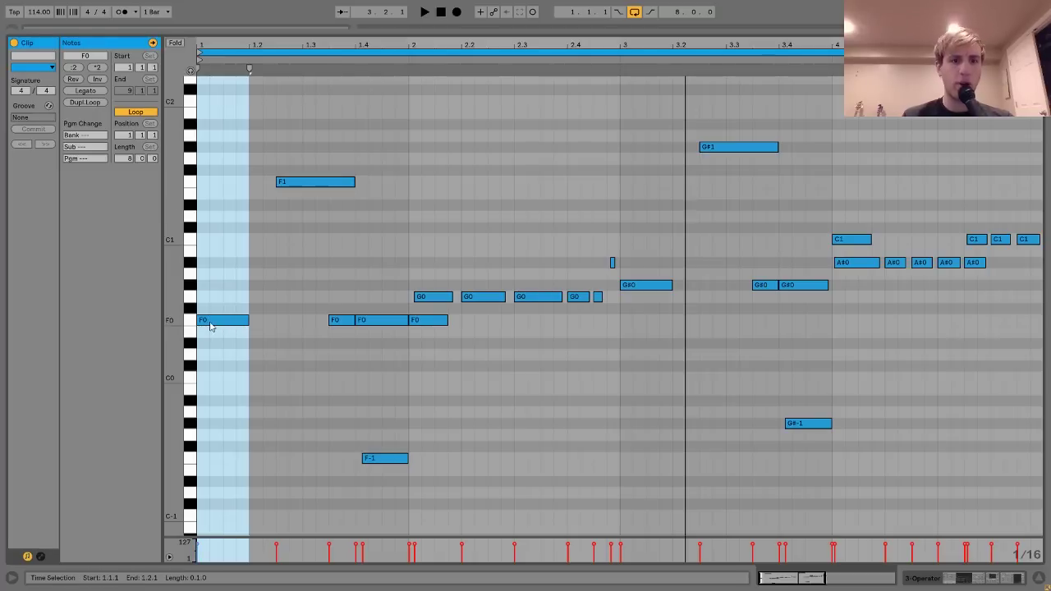
left_click(210, 325)
key("ctrl+d")
key("ctrl+d")
key("ctrl+d")
key("ctrl+d")
key("Up")
key("Up")
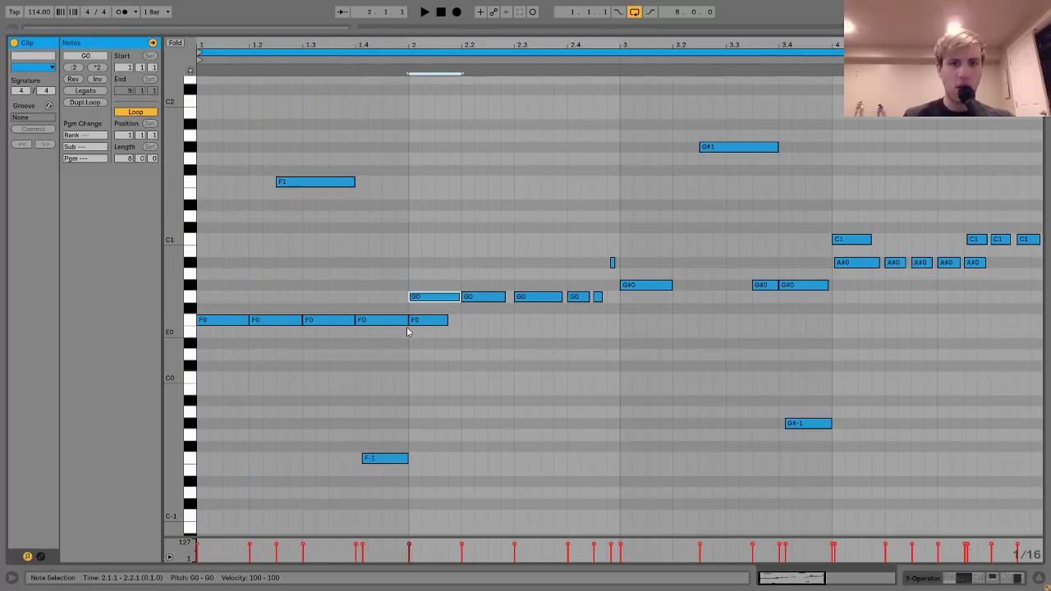
key("ctrl+d")
key("ctrl+d")
key("ctrl+d")
key("ctrl+d")
key("Up")
key("ctrl+d")
key("ctrl+d")
key("ctrl+d")
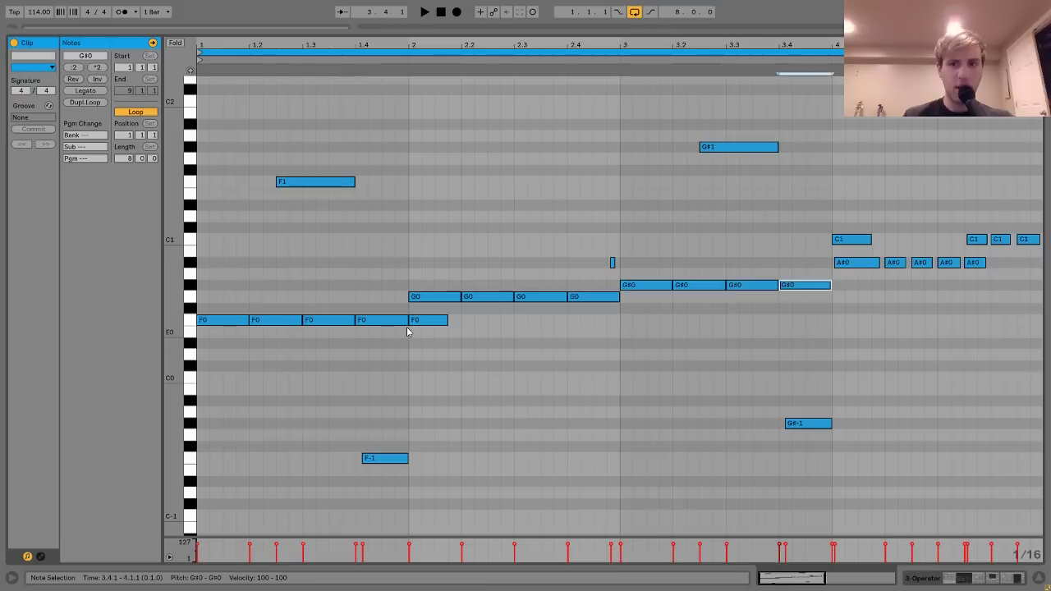
key("Left")
key("Left")
key("Left")
key("Left")
key("Left")
key("Left")
key("Left")
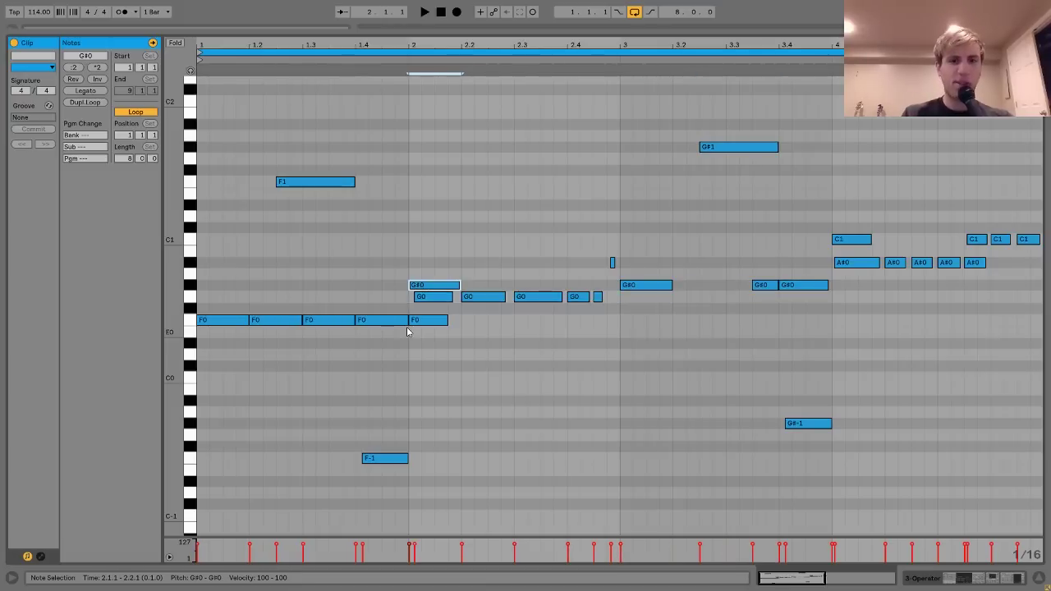
key("Down")
key("Down")
key("Down")
key("Left")
key("Left")
key("Left")
key("Left")
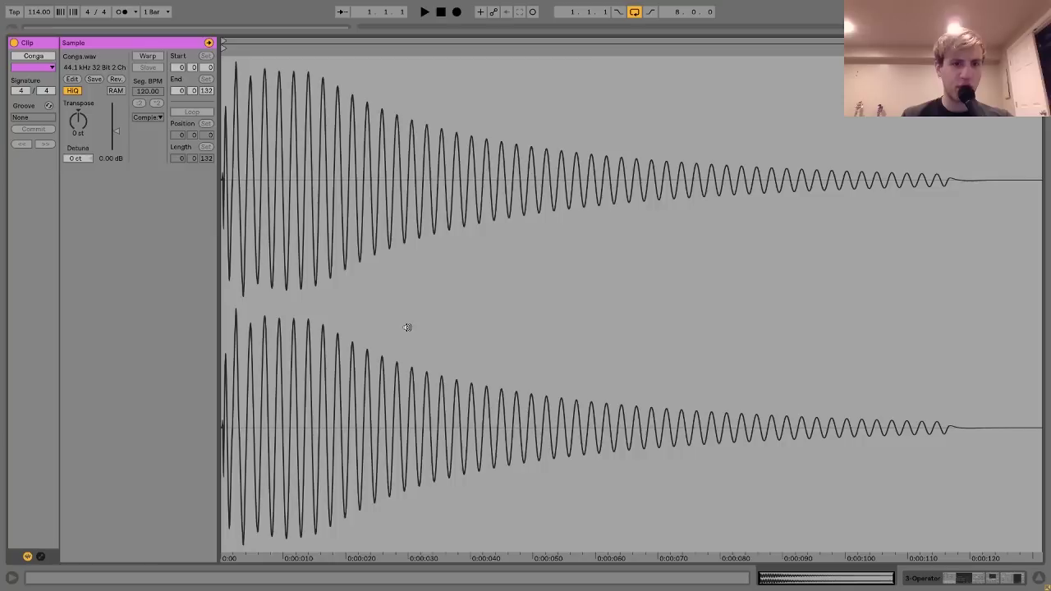
type("99")
key("Return")
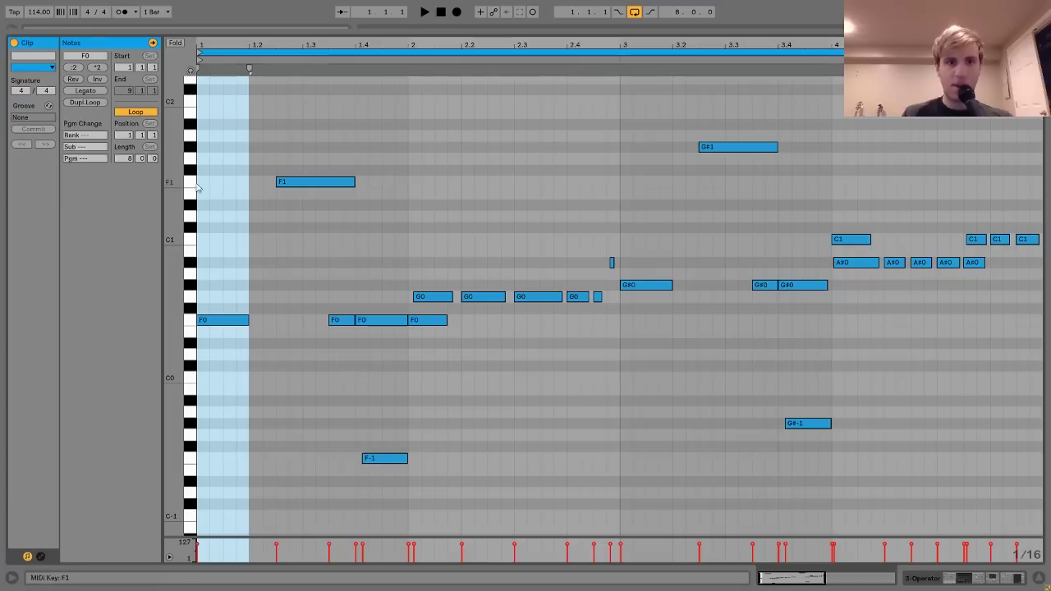
key("space")
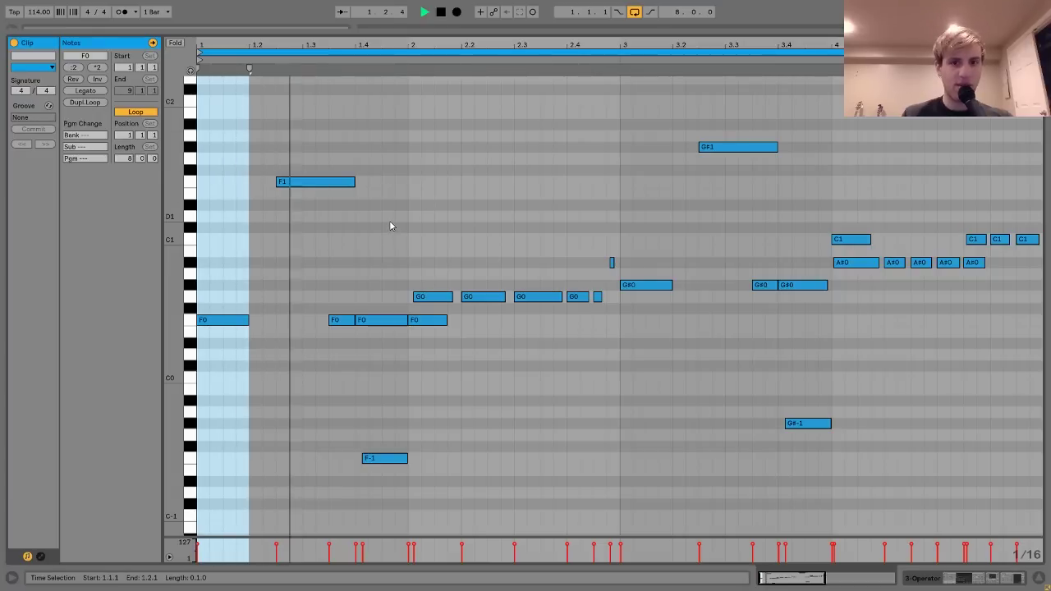
key("space")
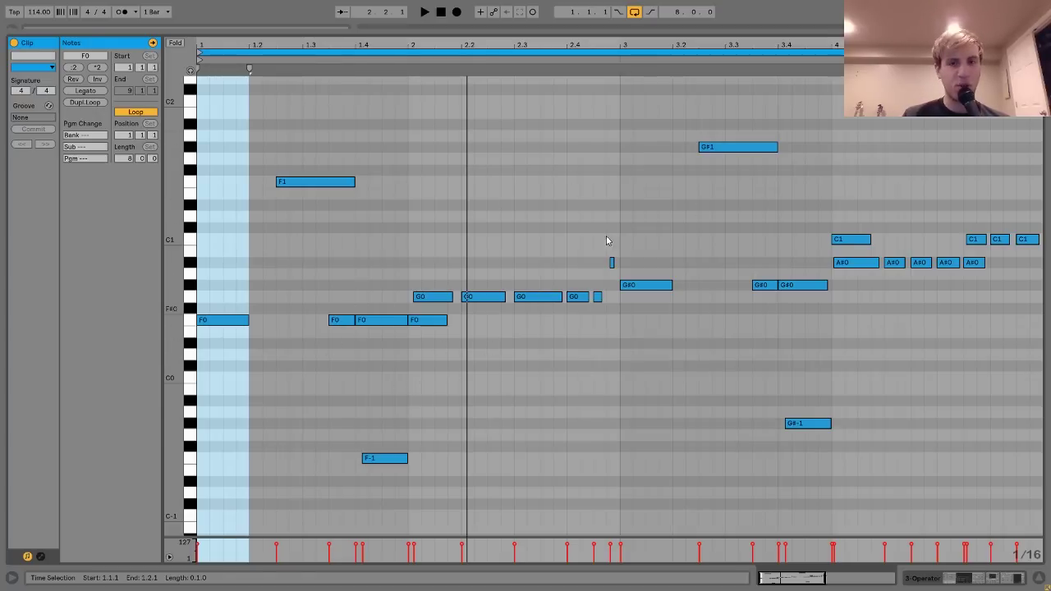
left_click(923, 585)
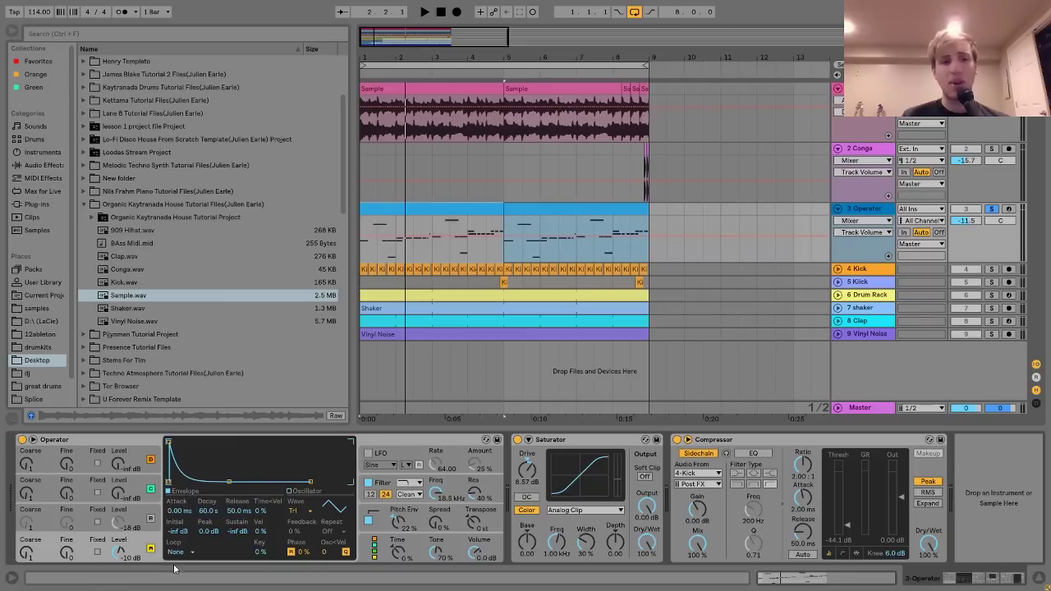
Inspect Operator's Osc A and pitch envelope, toggling Pitch Env off and on during playback.
left_click(143, 548)
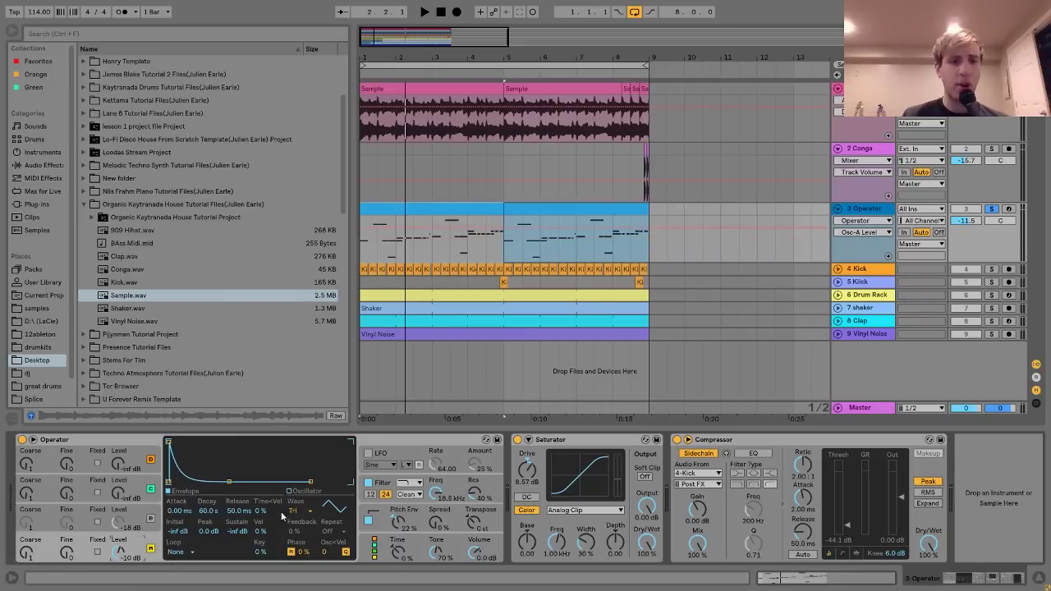
left_click(389, 510)
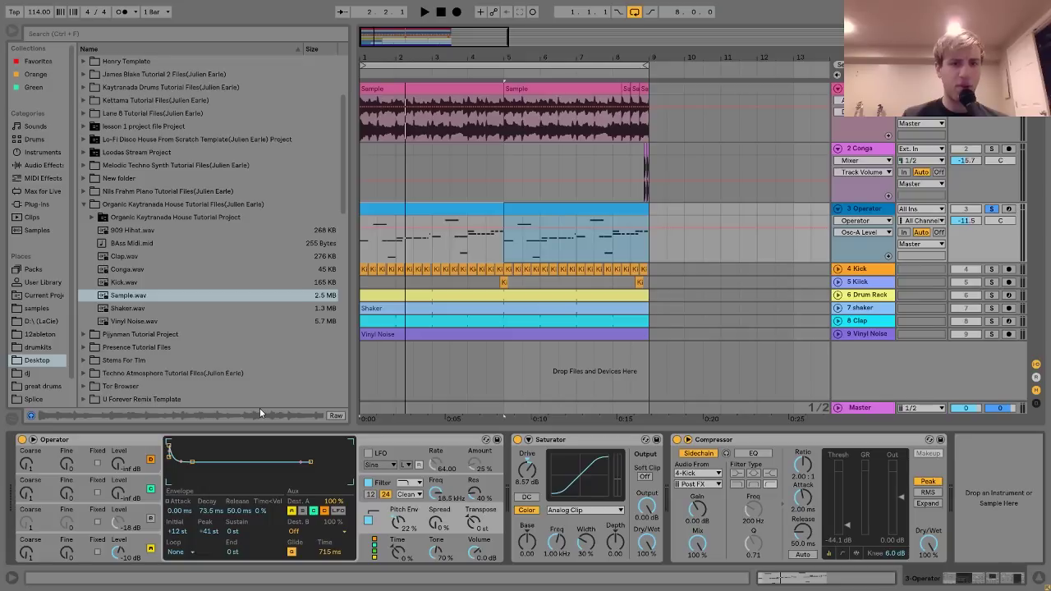
key("space")
left_click(370, 521)
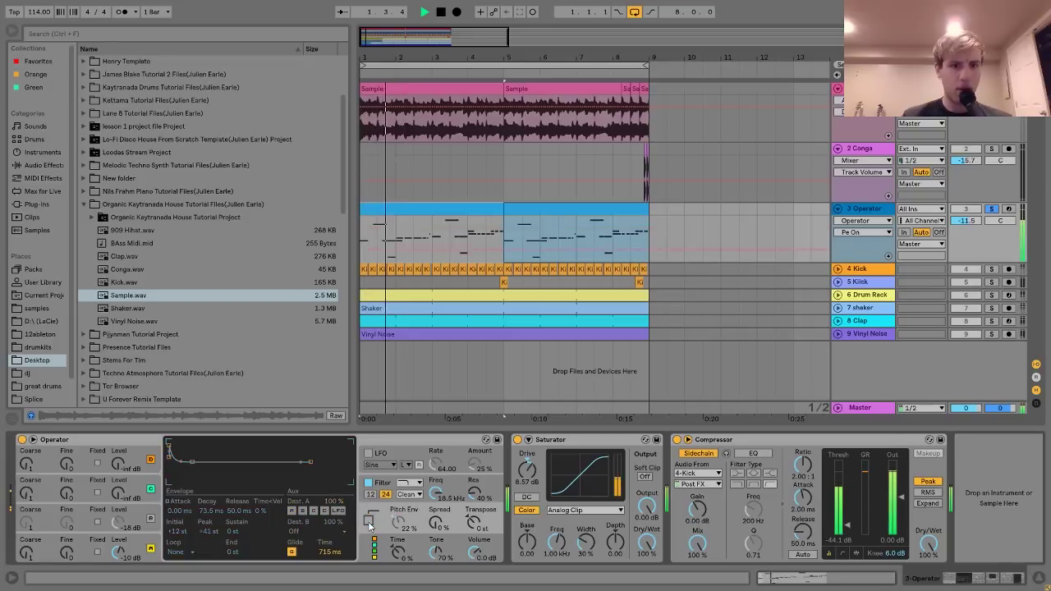
left_click(370, 522)
key("space")
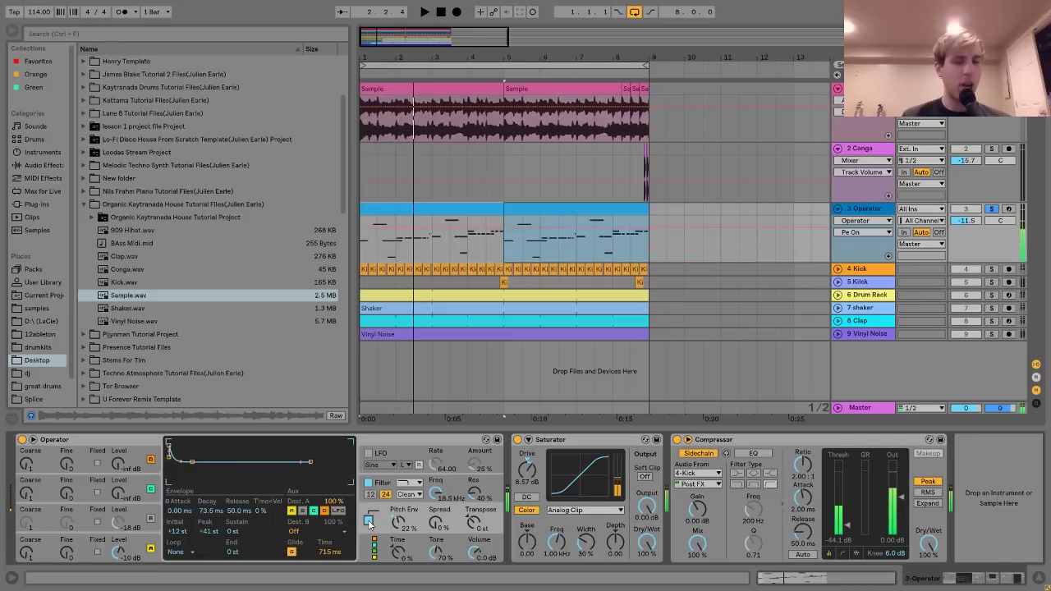
View Operator's filter settings, then expand the Saturator's Drive, Curve and Depth waveshaper parameters.
left_click(383, 481)
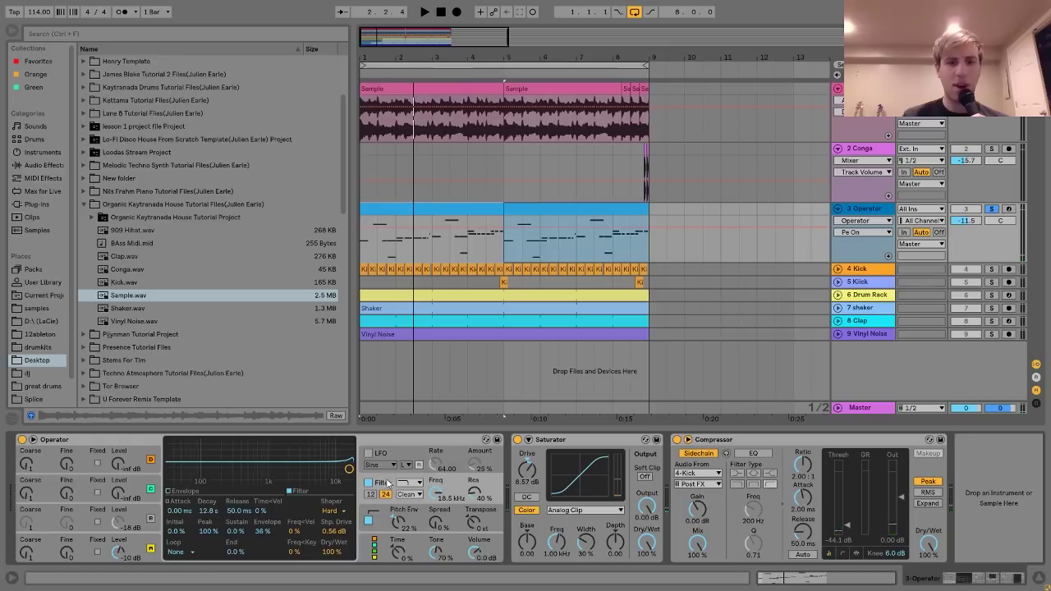
left_click(587, 451)
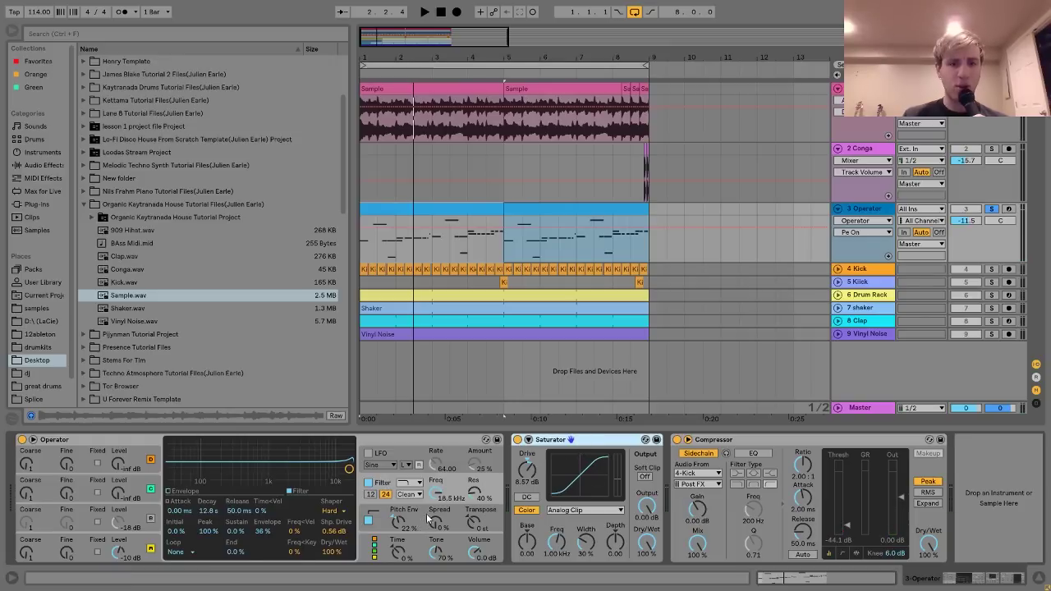
left_click(427, 519)
left_click(528, 439)
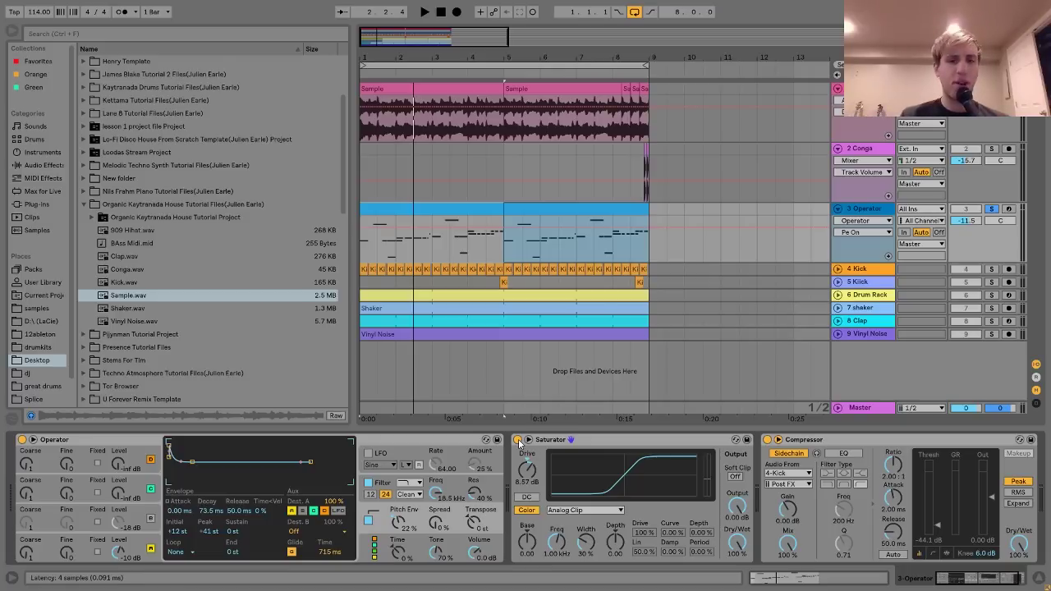
Compare the bass with the Saturator bypassed and re-enabled during playback.
left_click(143, 542)
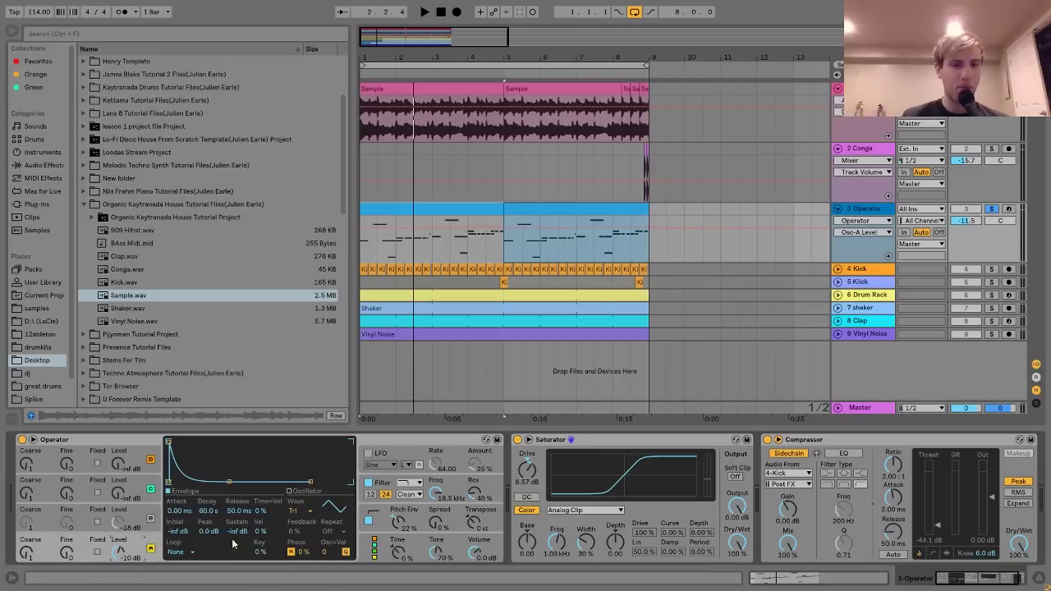
left_click(517, 440)
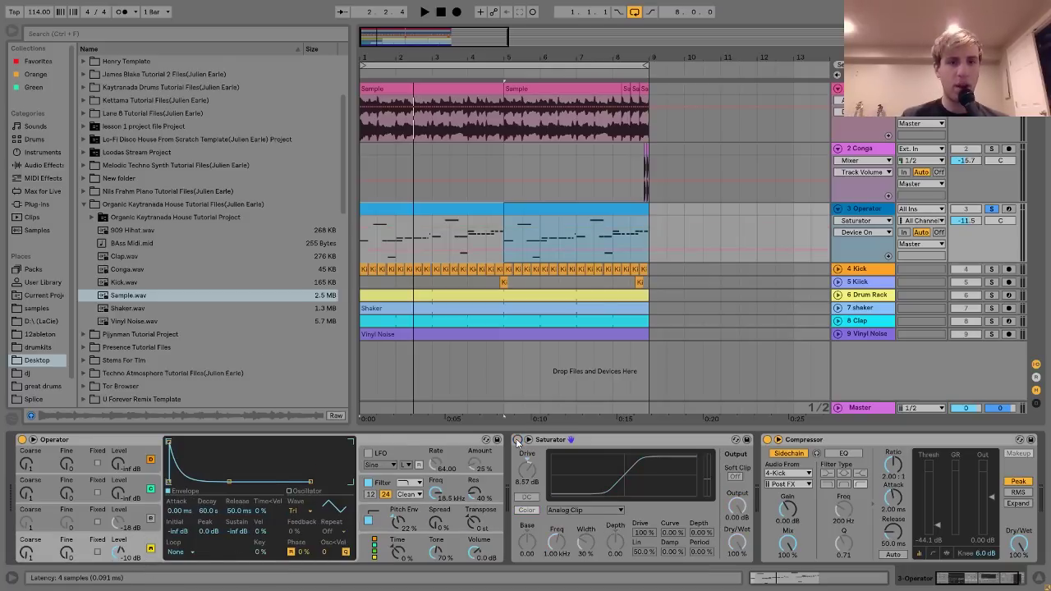
key("space")
left_click(517, 440)
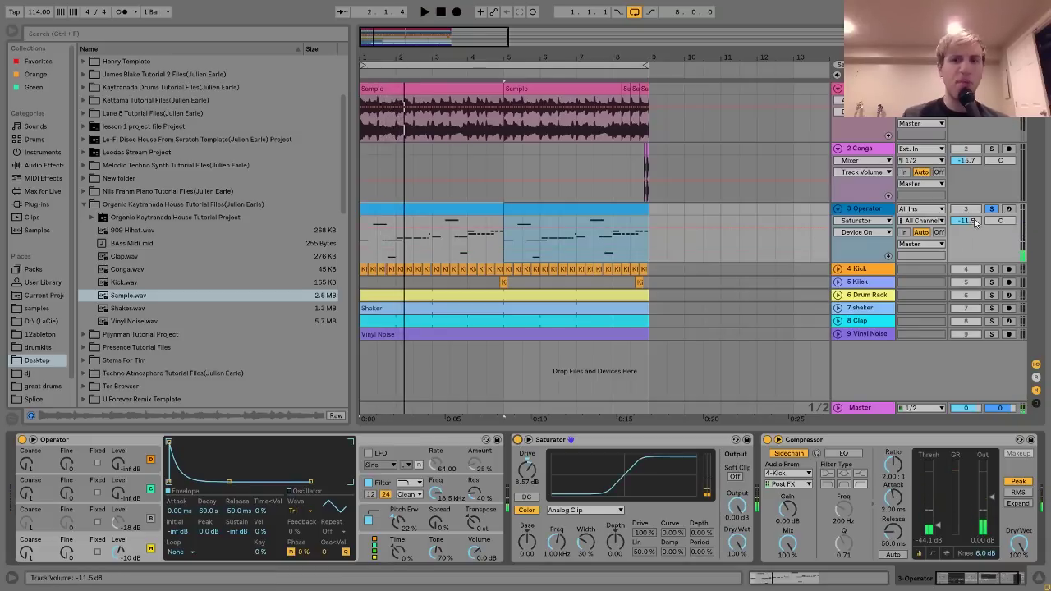
key("space")
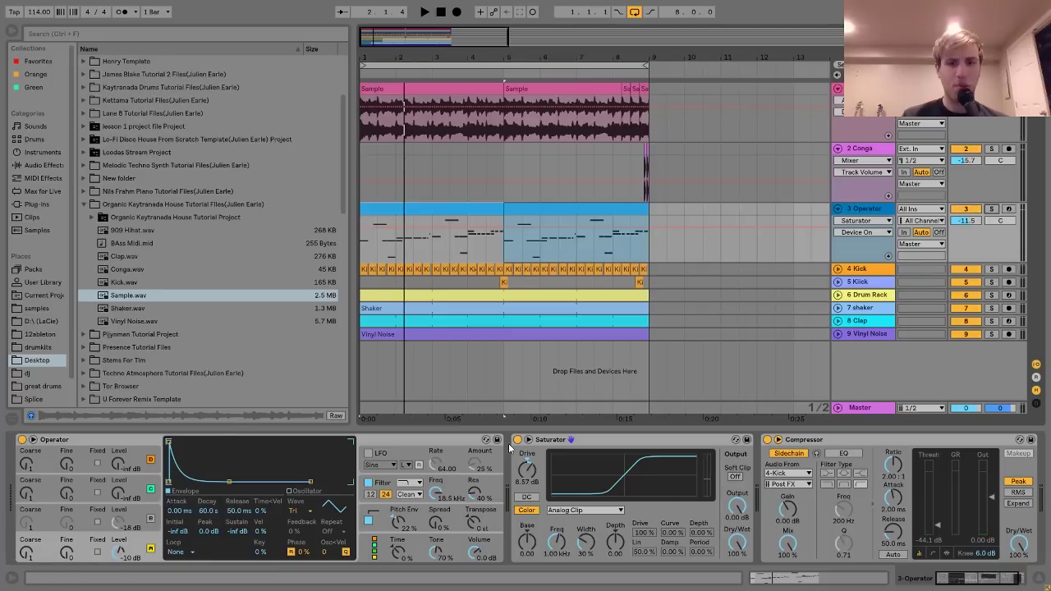
Play the bass, solo 3 Operator to hear it alone from the start, then unsolo it.
key("space")
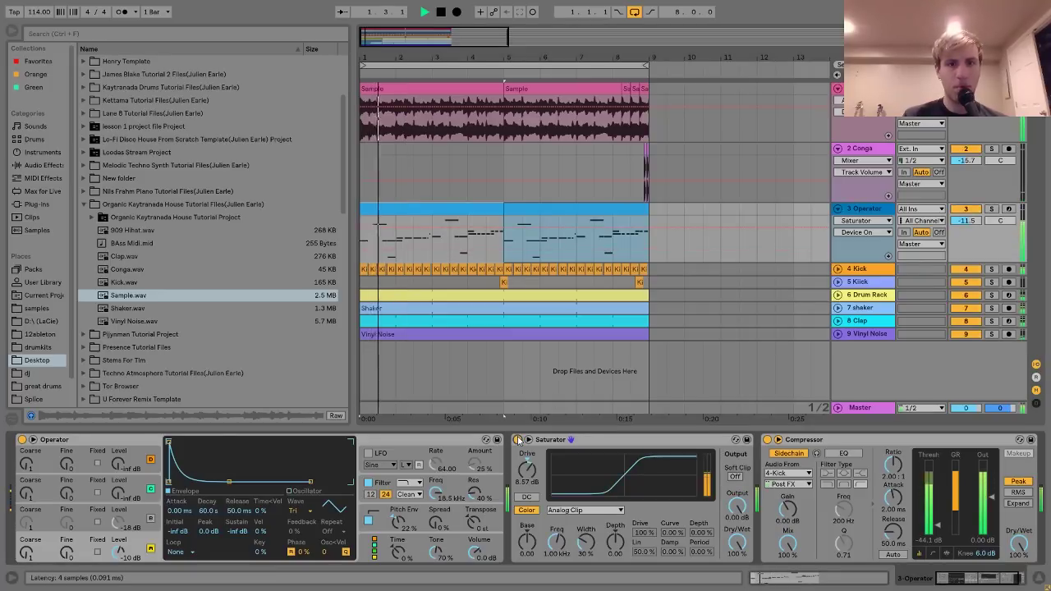
key("space")
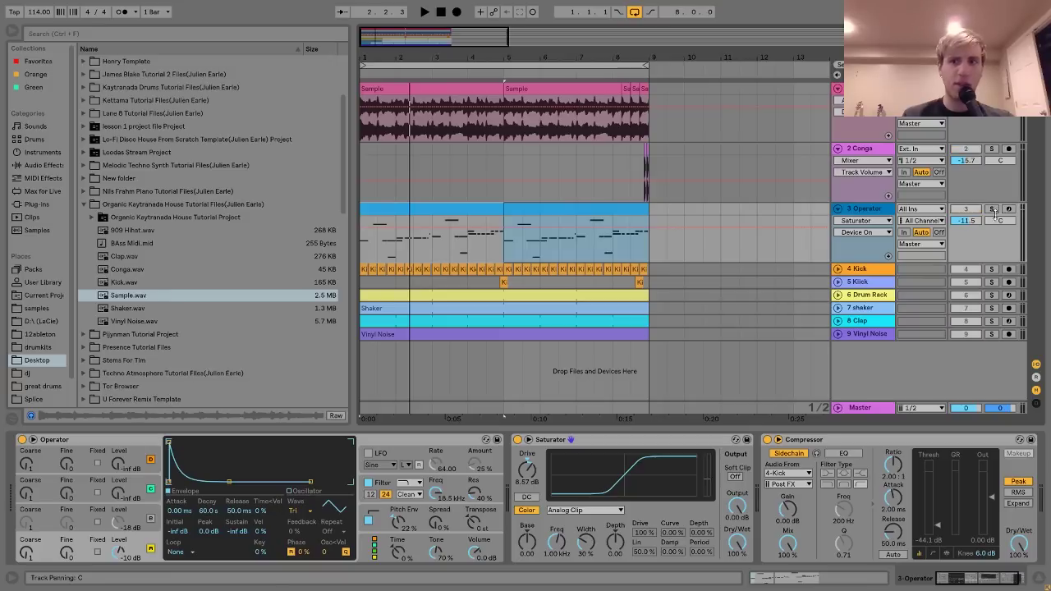
key("space")
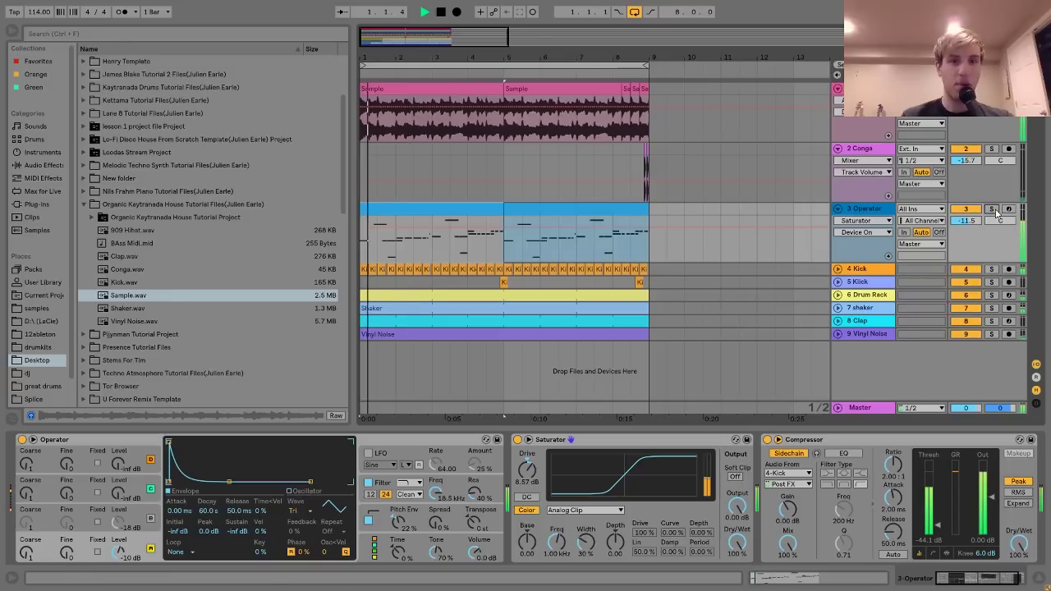
left_click(991, 210)
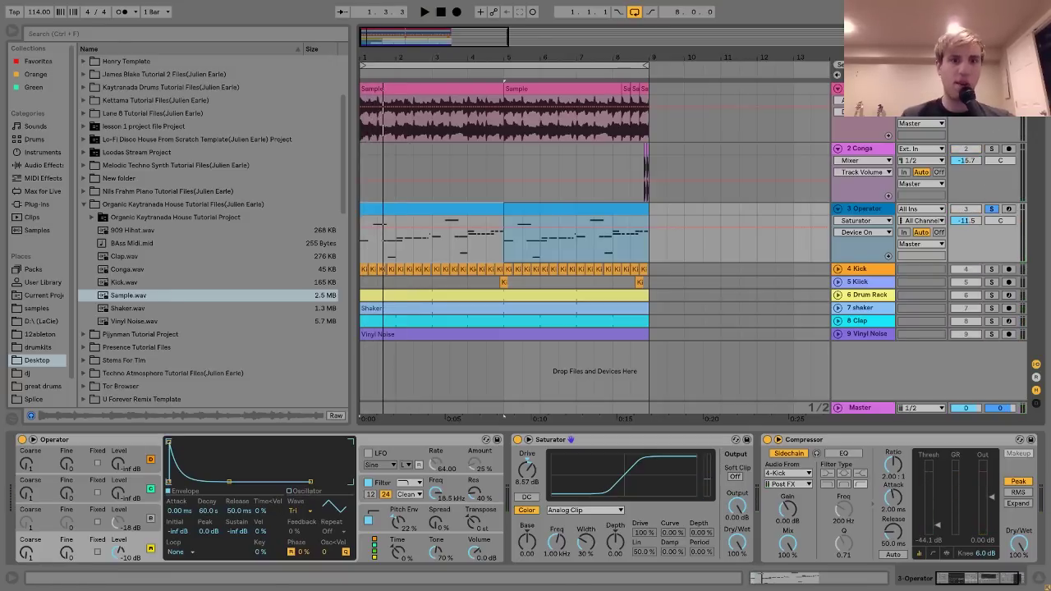
key("space")
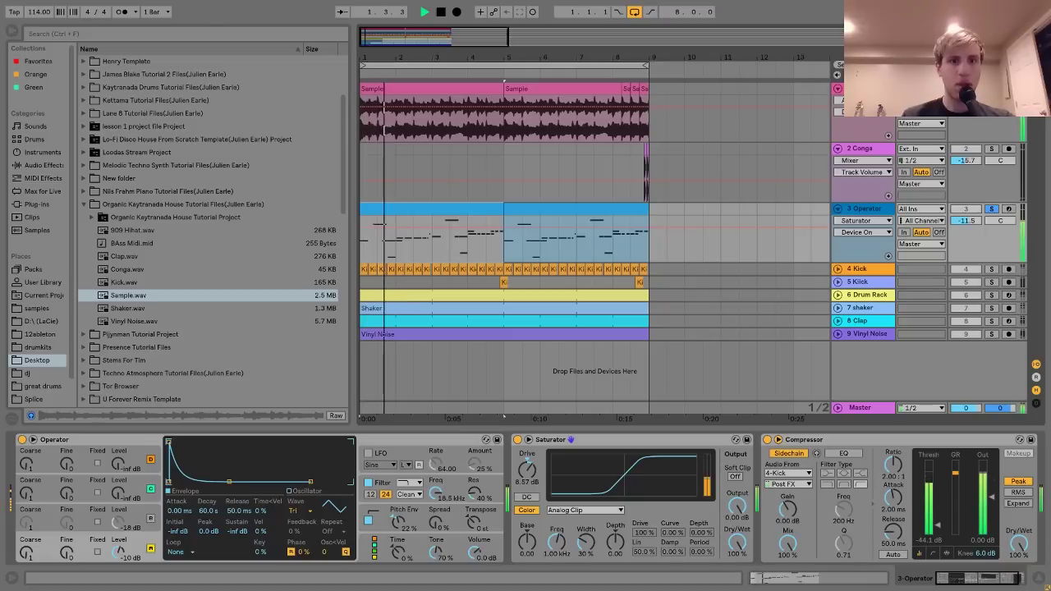
key("space")
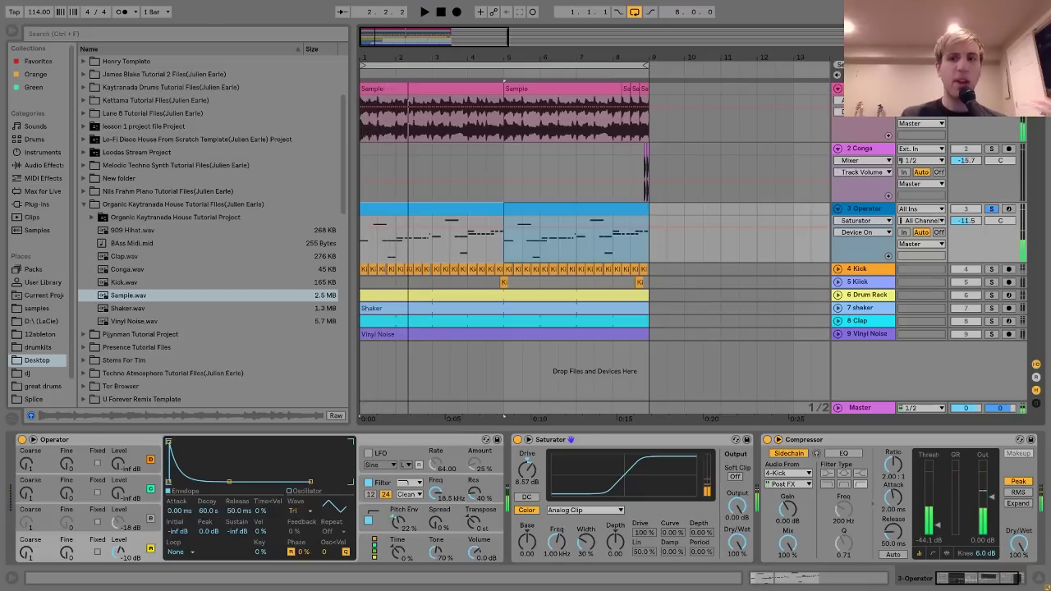
left_click(992, 209)
Solo the 4 Kick track, unfold it and zoom to bars 1–5.
left_click(867, 271)
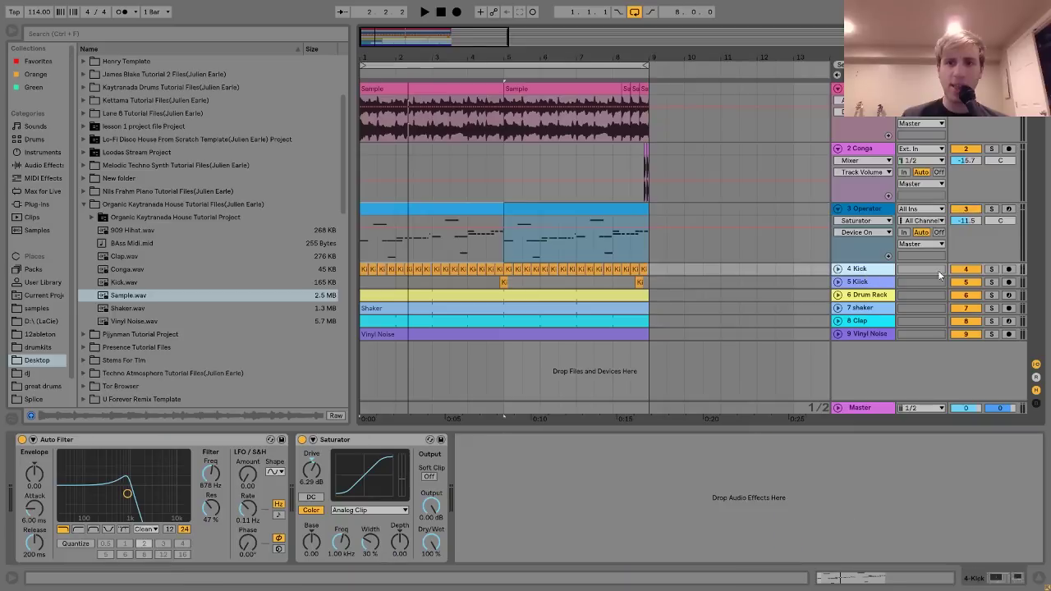
left_click(992, 271)
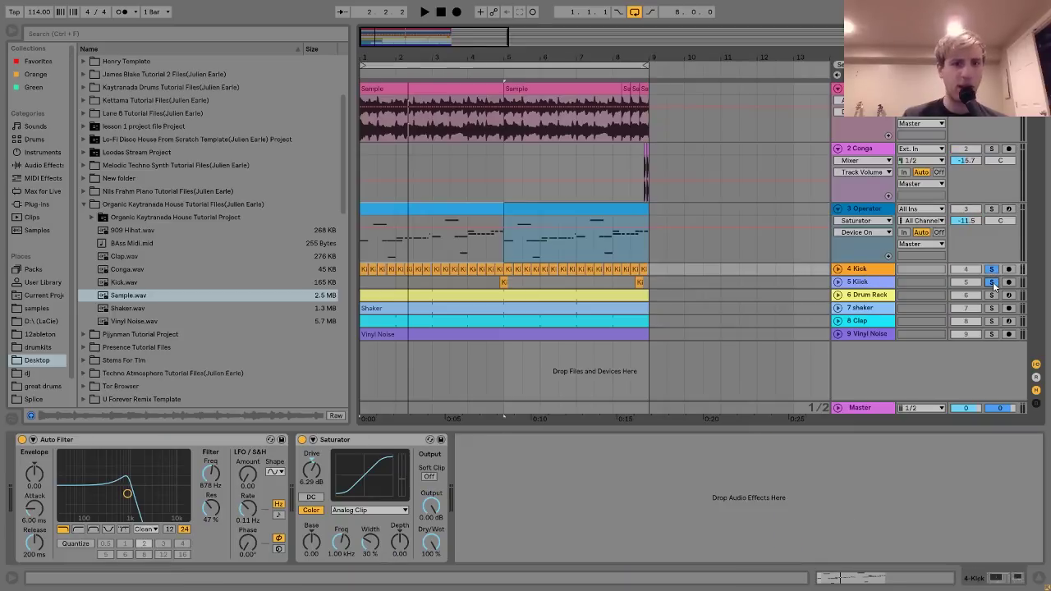
key("space")
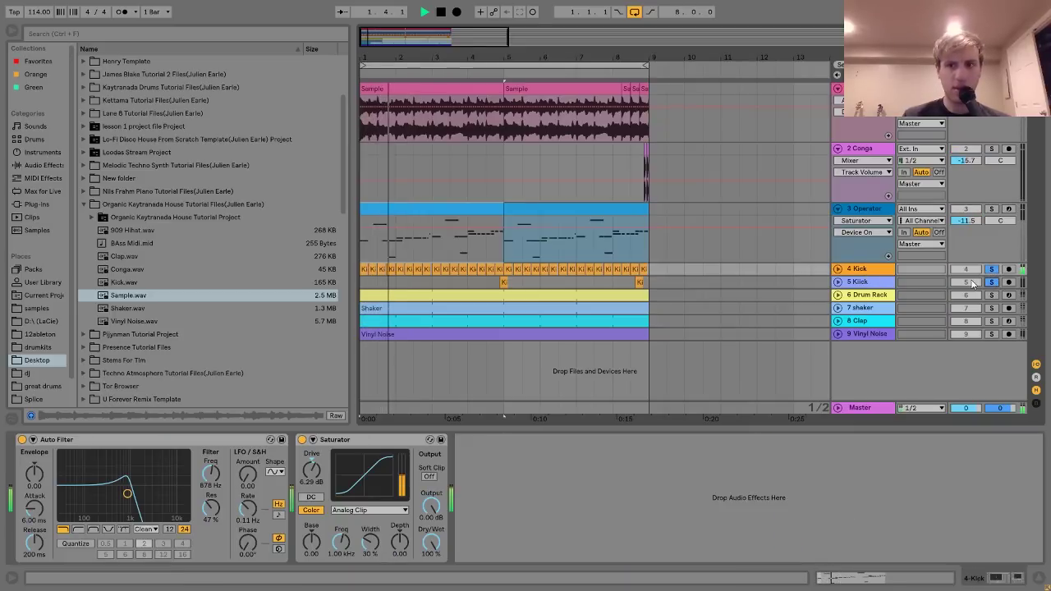
left_click(991, 282)
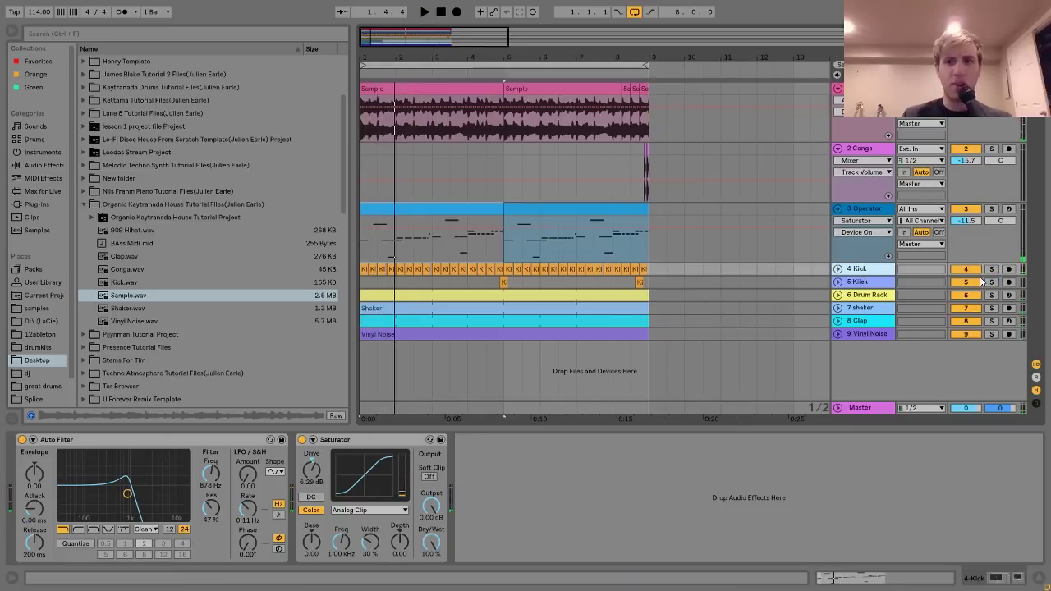
left_click(992, 269)
left_click(838, 269)
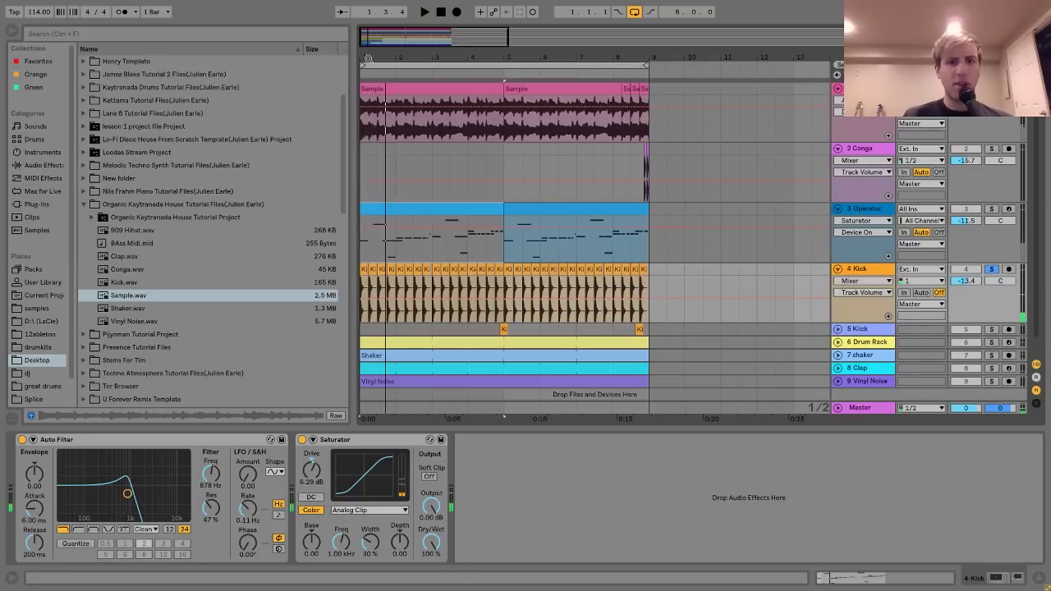
key("z")
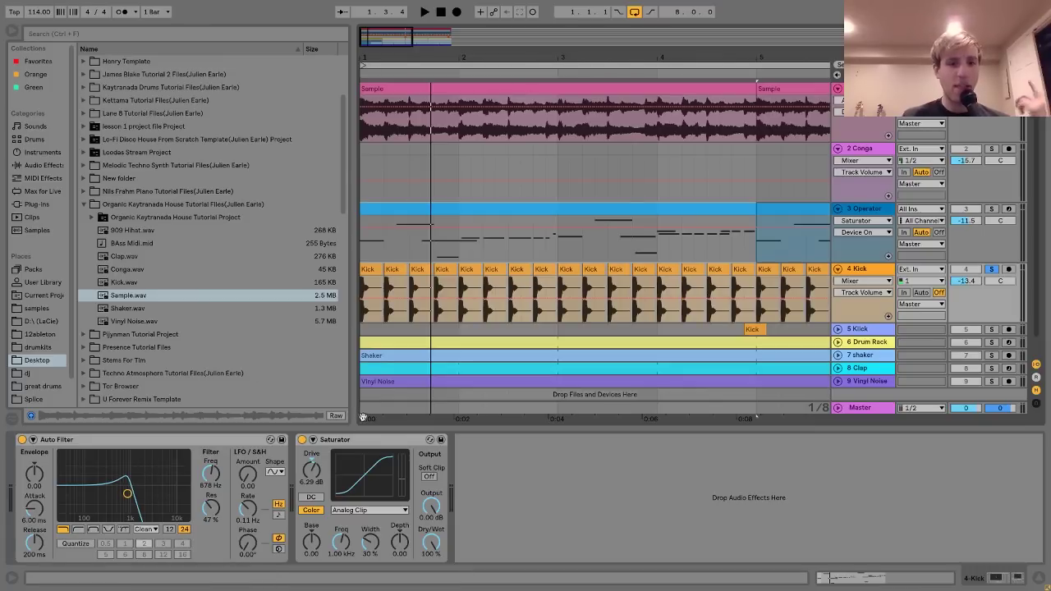
Expand the Kick's Saturator parameters and audition the kick.
left_click(324, 441)
left_click(313, 440)
key("space")
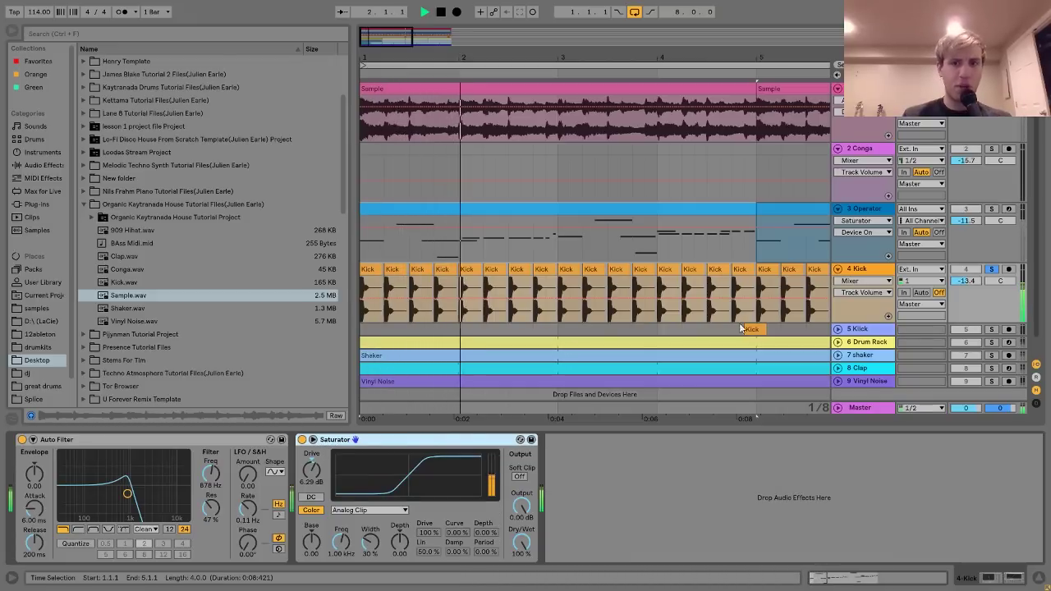
key("space")
Solo the 5 Kick track, play from bar 4.4, then zoom out to bars 1–16.
left_click(876, 328)
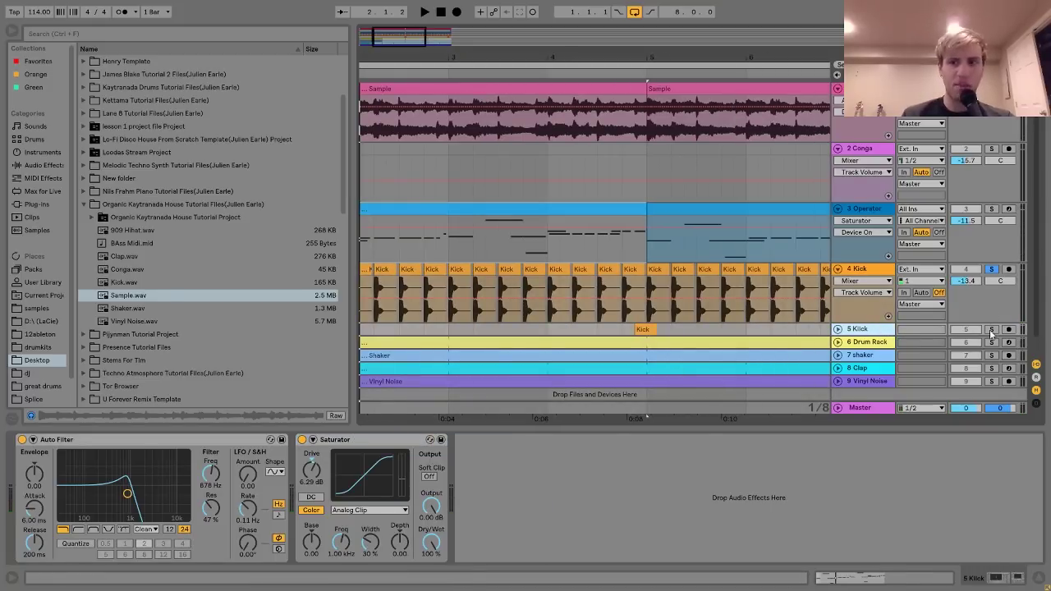
left_click(991, 328)
left_click(624, 318)
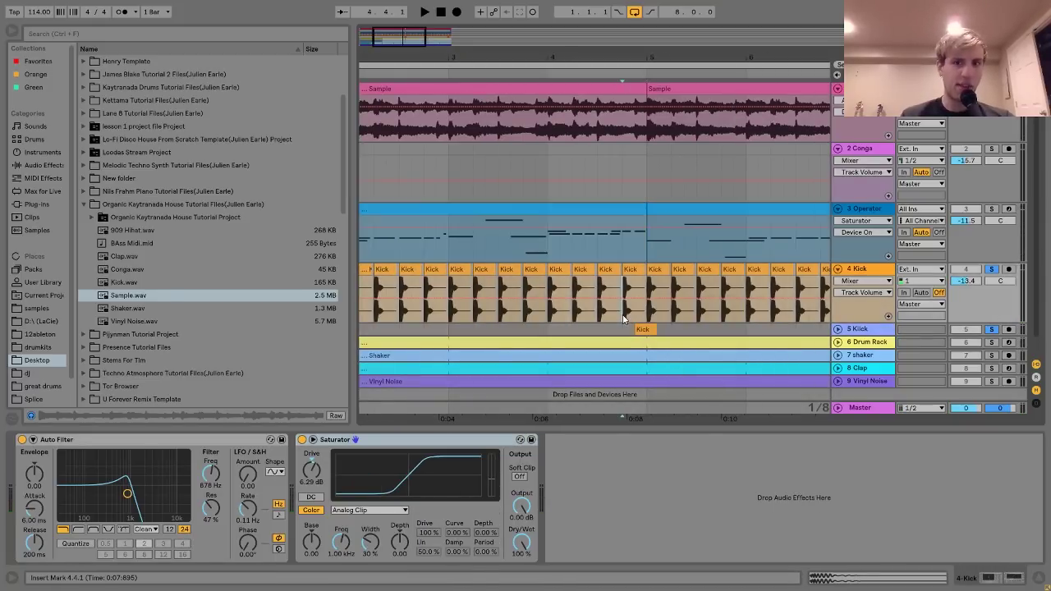
key("space")
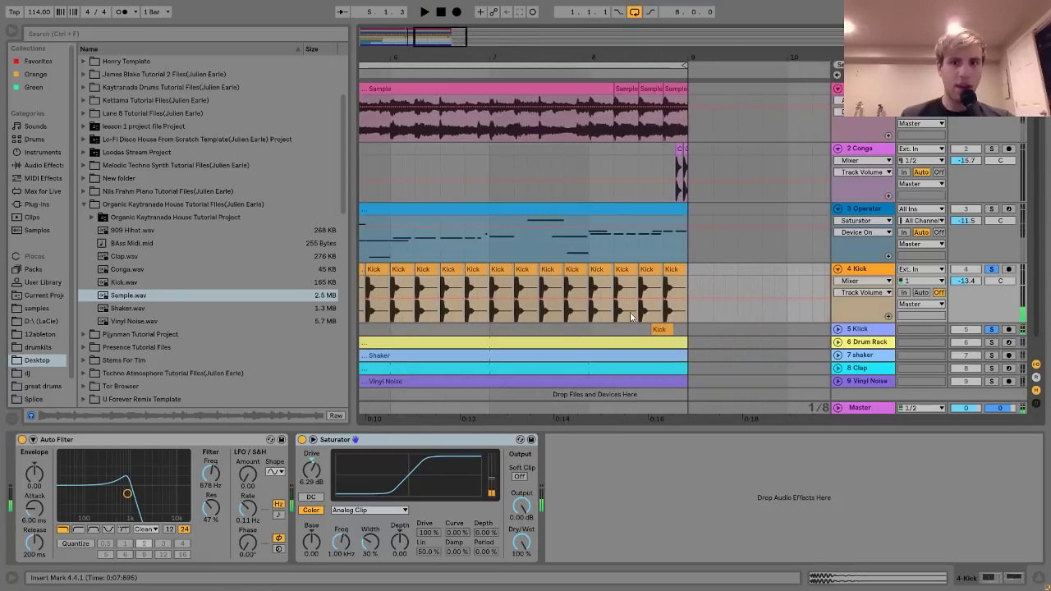
left_click(640, 317)
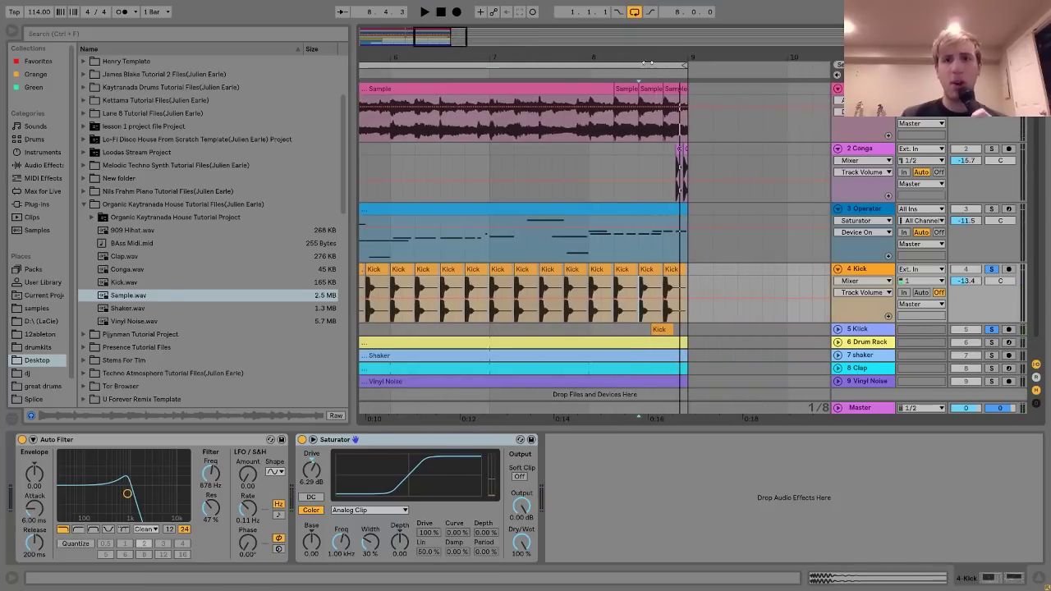
key("minus")
key("minus")
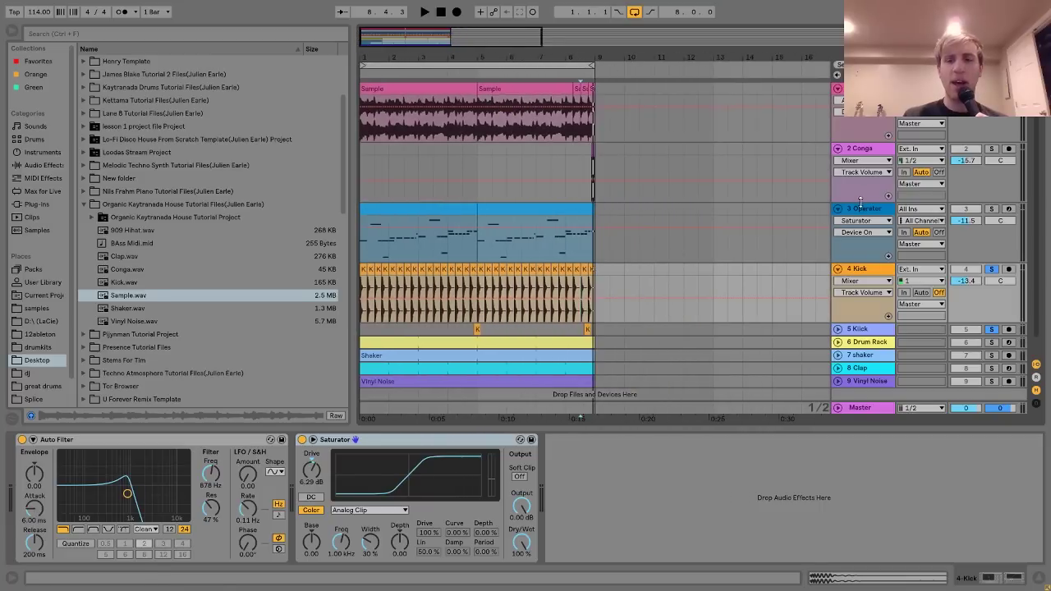
Zoom in near bar 4, solo 4 Kick with Operator, and mark a range in the Kick clip.
left_click(864, 213)
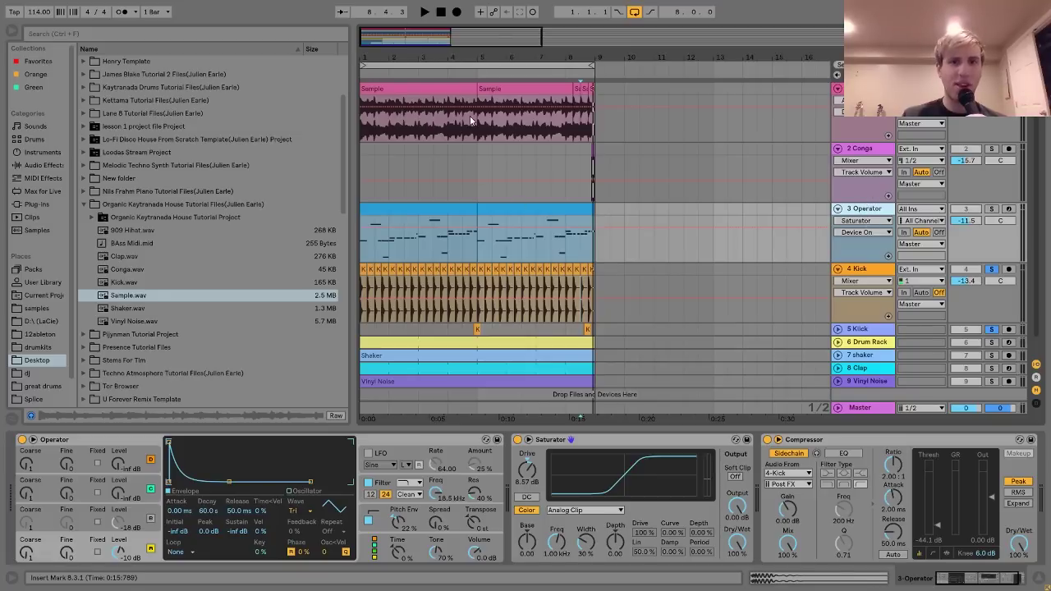
left_click_drag(462, 46, 586, 255)
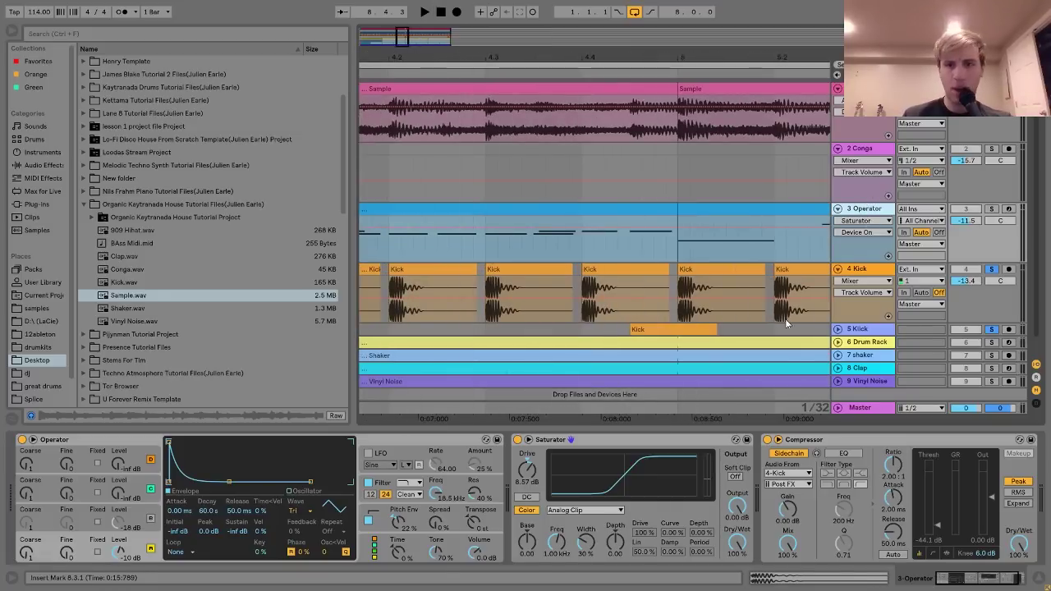
left_click(990, 329)
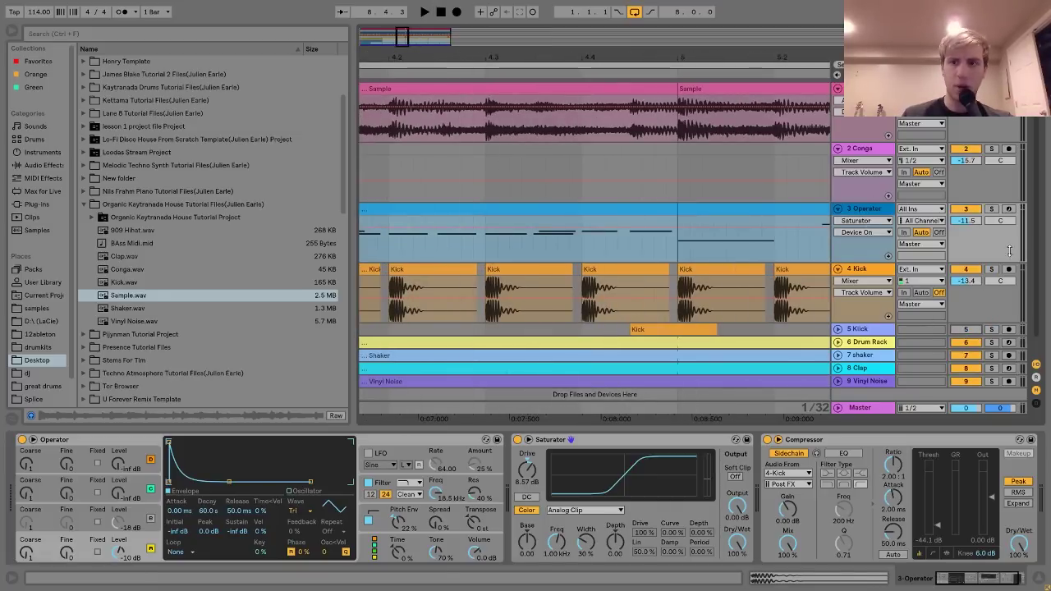
left_click(992, 269)
left_click(991, 208, "ctrl")
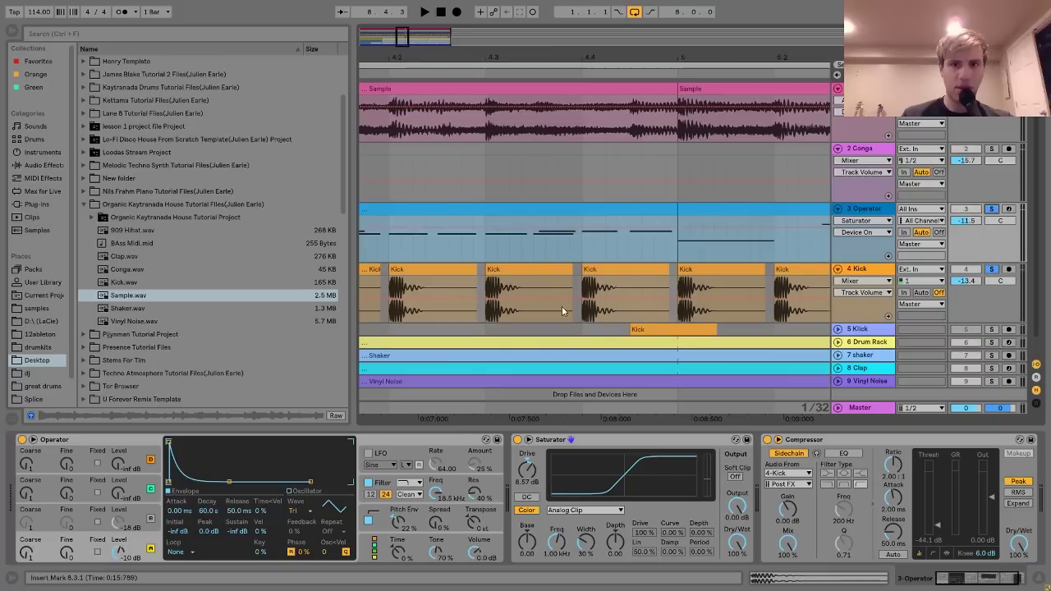
left_click_drag(582, 276, 632, 270)
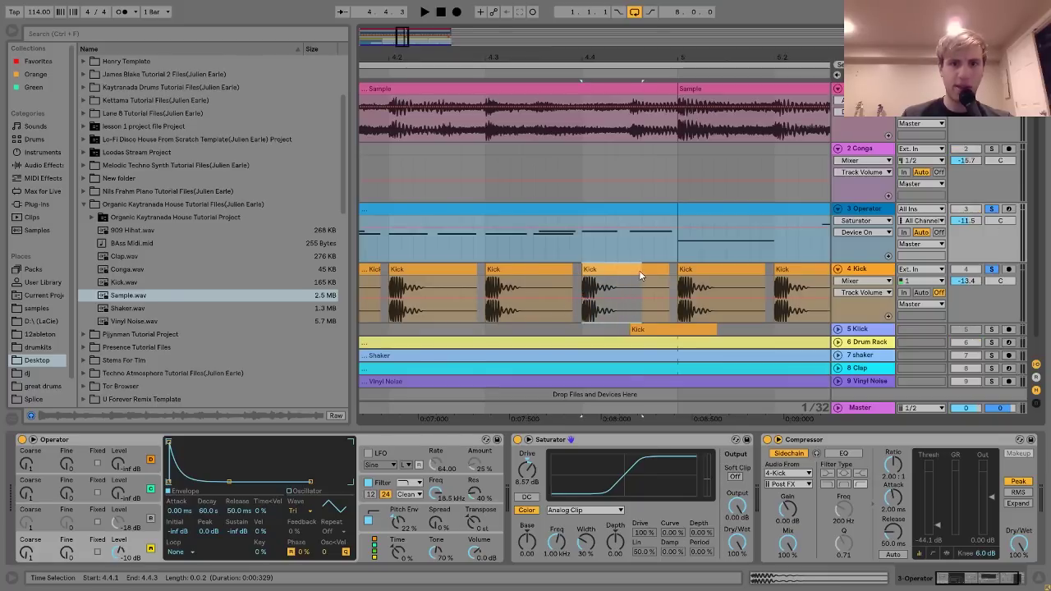
Split the Kick clip at the marked range with Ctrl+E and audition the result.
key("ctrl+e")
left_click(473, 174)
key("space")
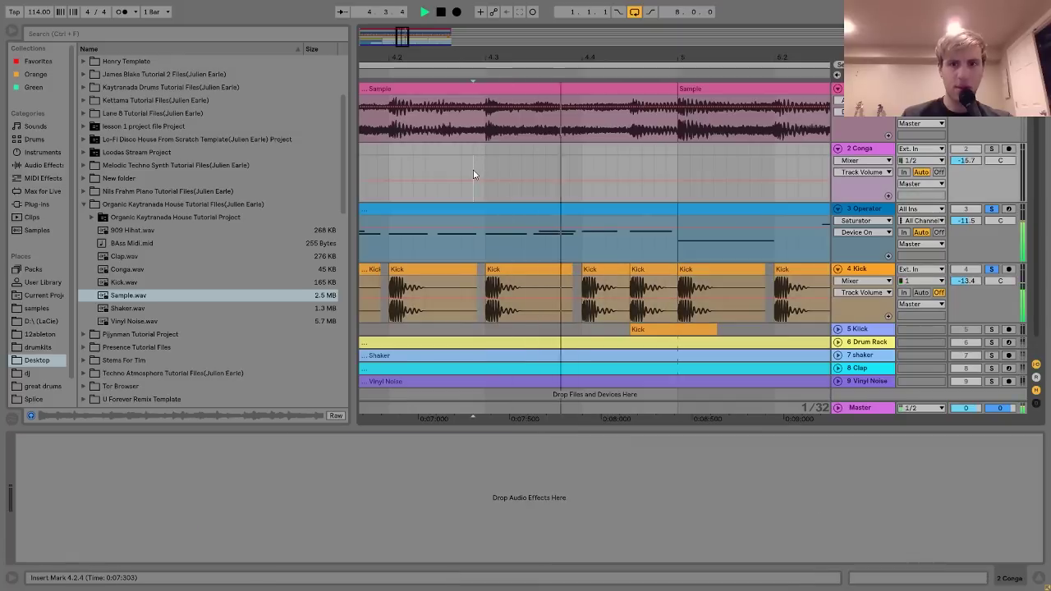
key("space")
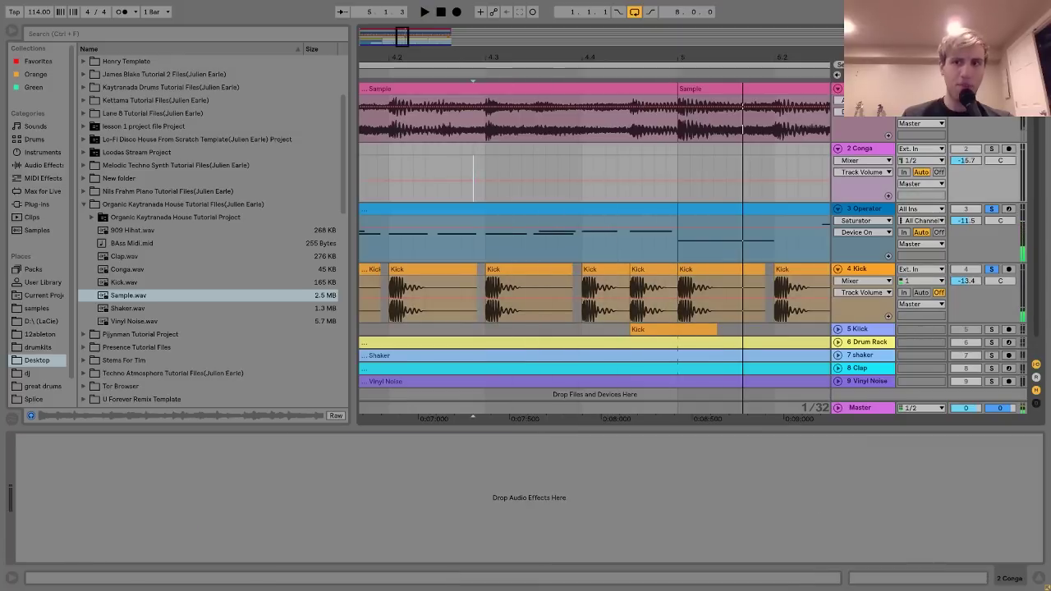
key("space")
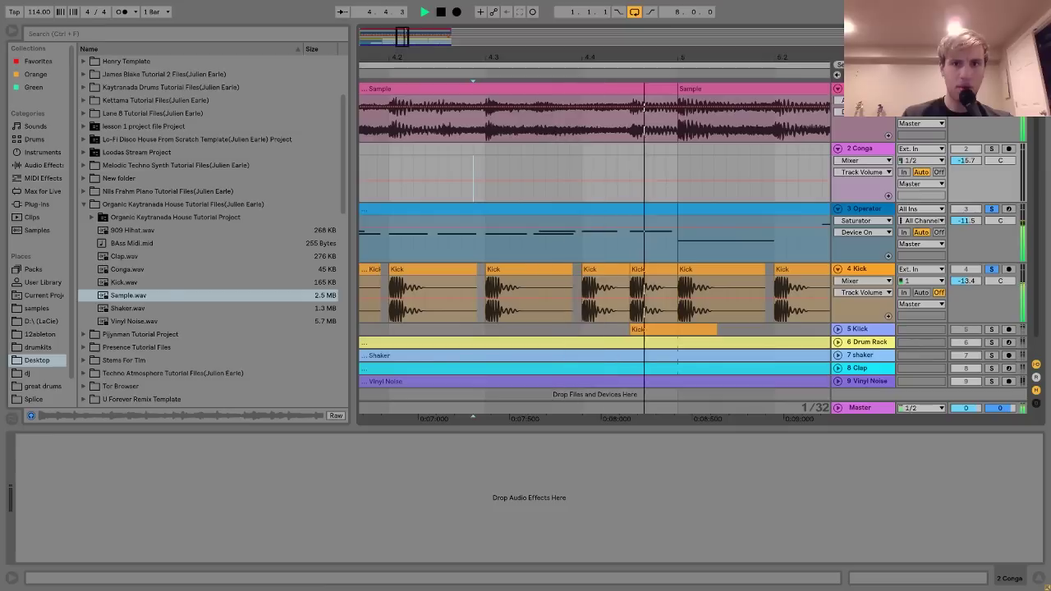
key("space")
Undo the Kick split, play again and zoom out to the whole arrangement.
key("ctrl+z")
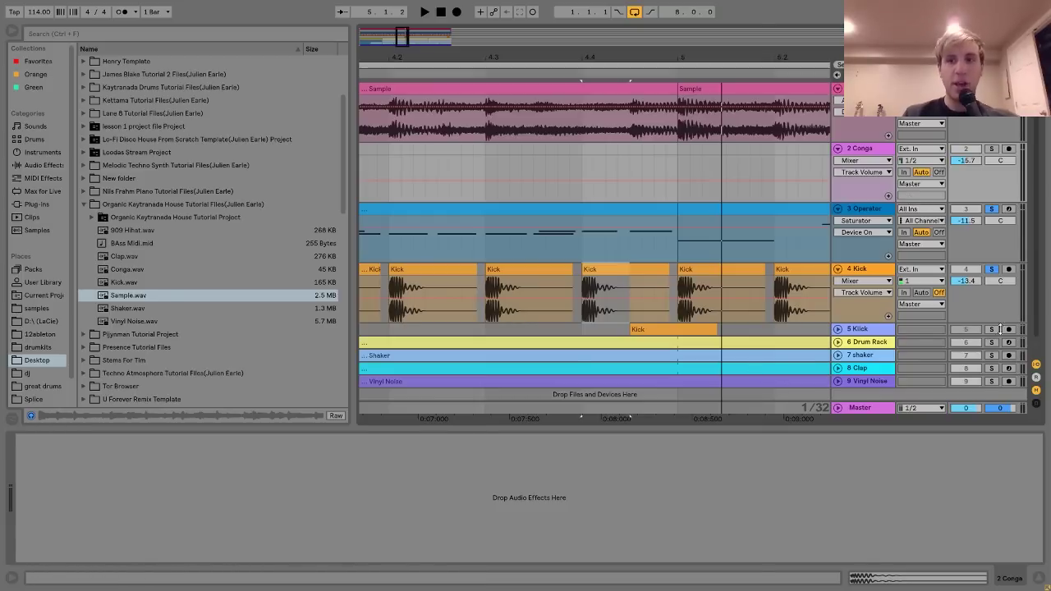
key("space")
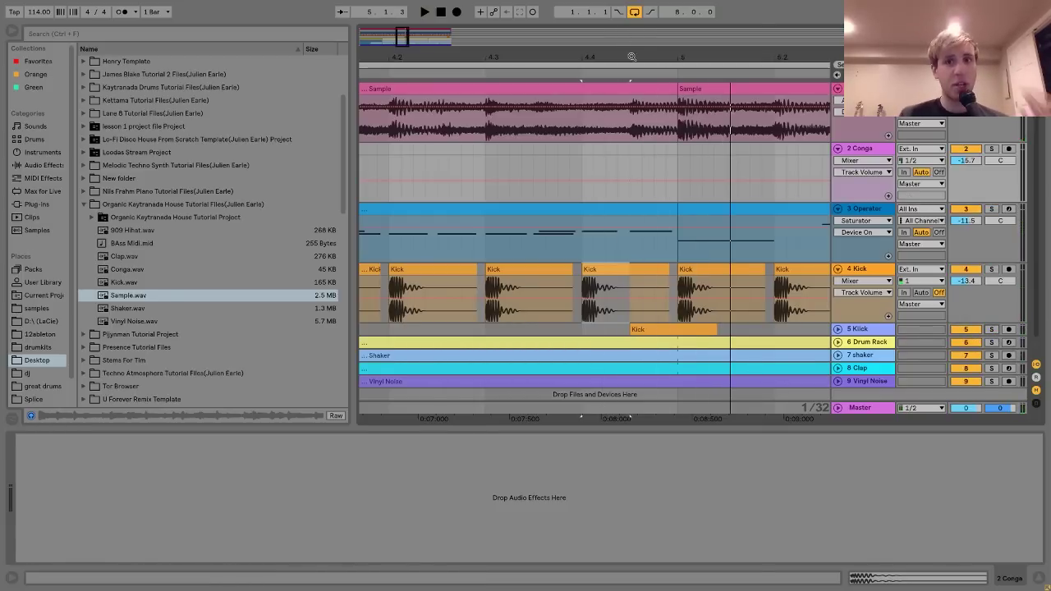
left_click_drag(632, 58, 632, 12)
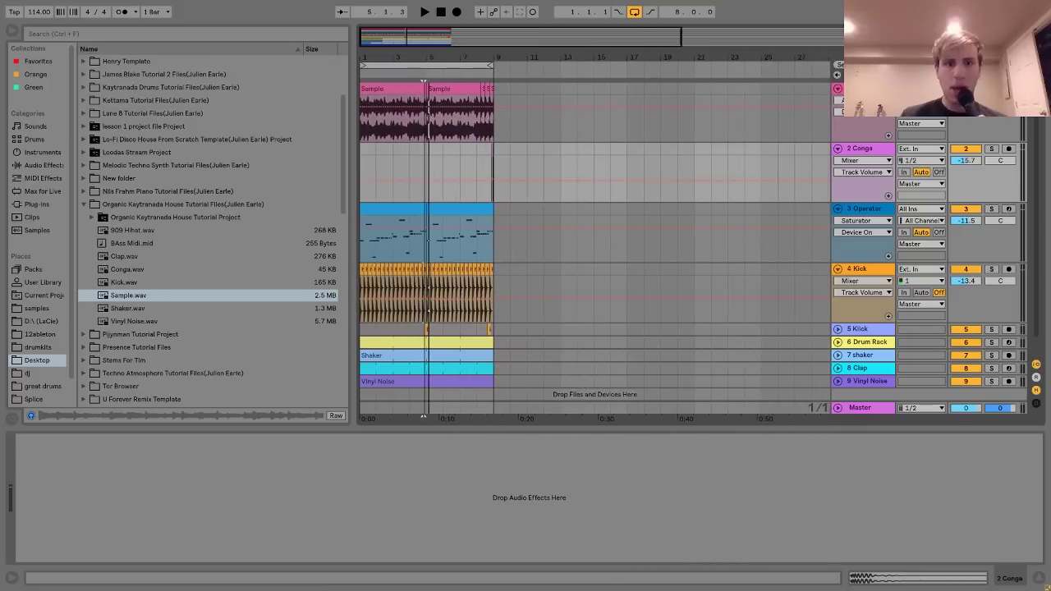
Unfold and solo the Drum Rack track, then play and stop the soloed drums.
left_click(862, 348)
left_click(838, 341)
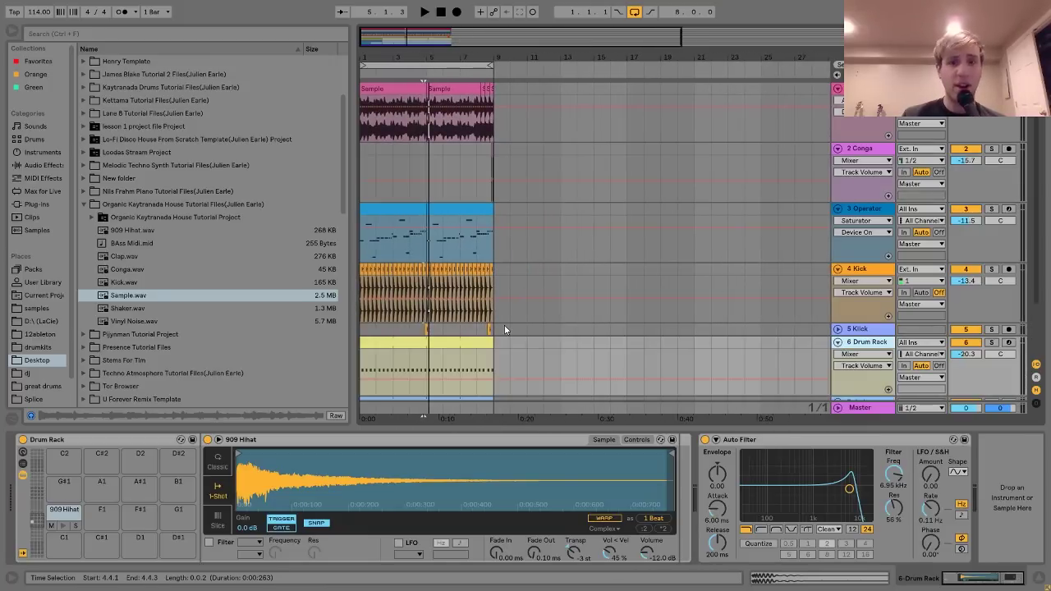
scroll(484, 316, "down", 2)
left_click(493, 296)
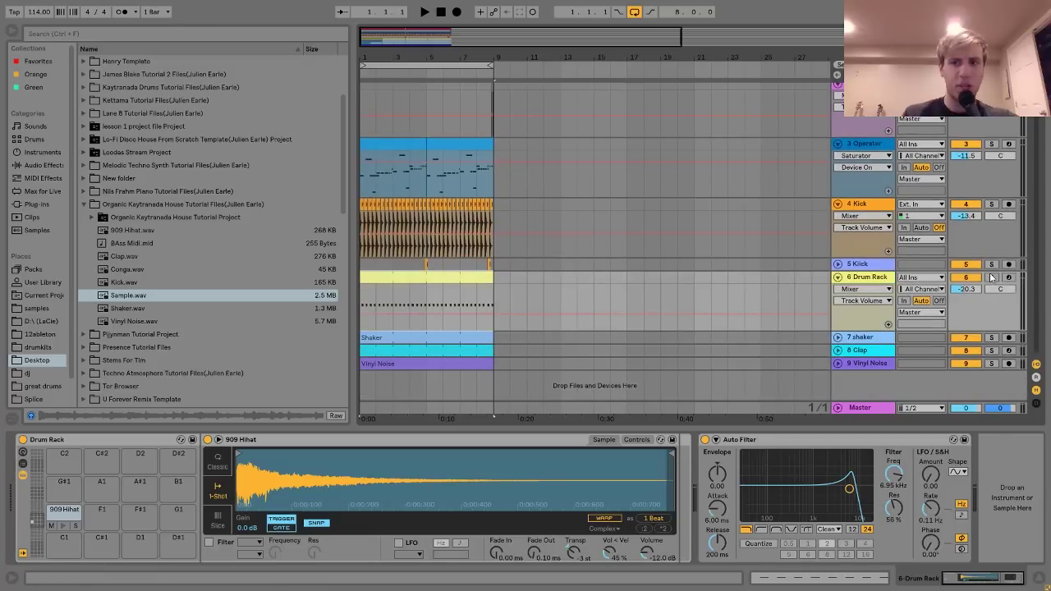
left_click(991, 276)
key("space")
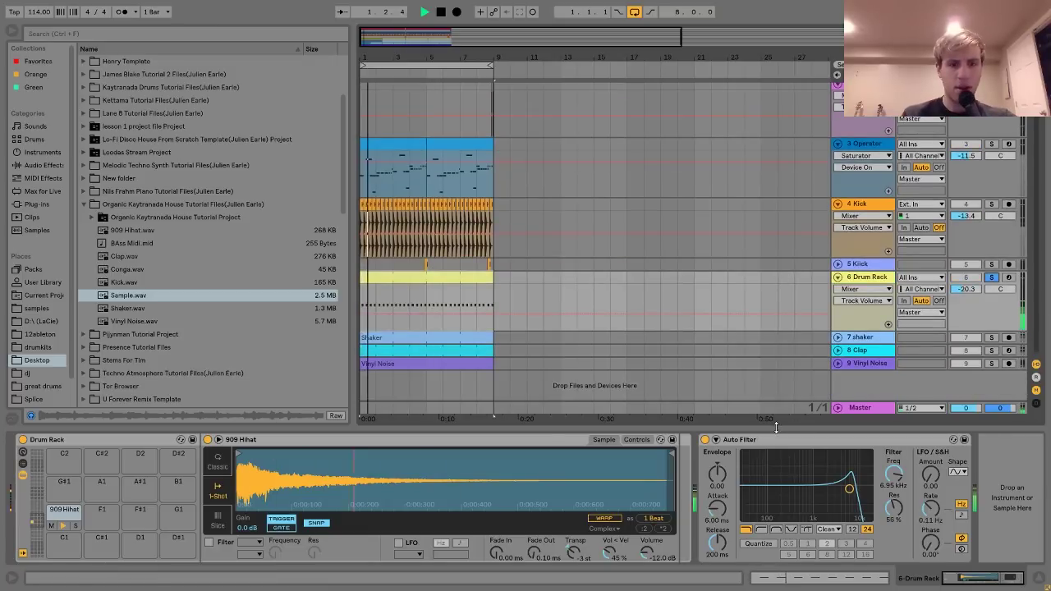
key("space")
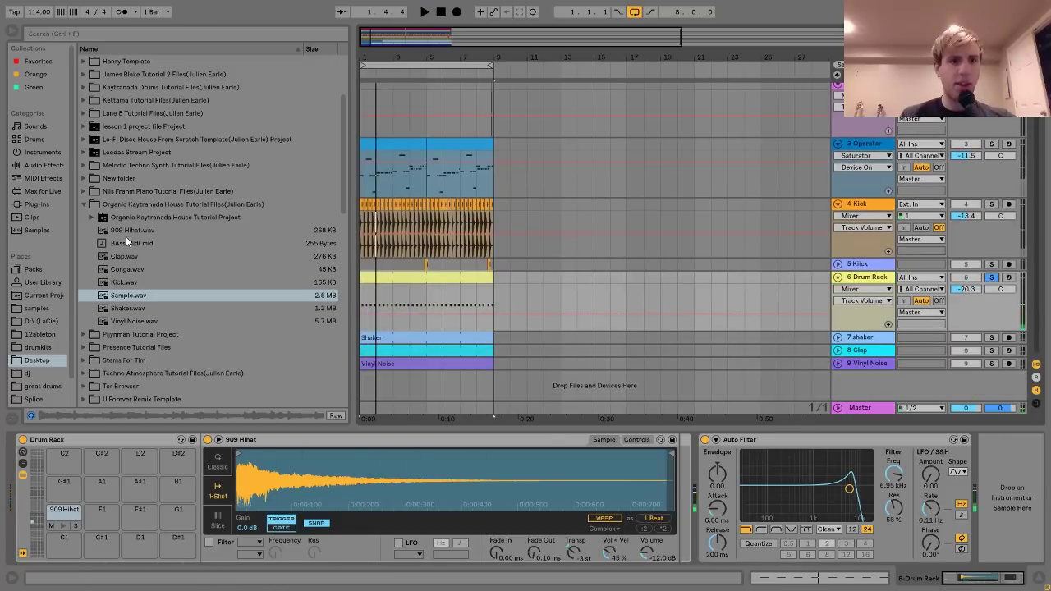
Preview the 909 Hihat.wav sample, replay the drums, and select the shaker track.
left_click(125, 233)
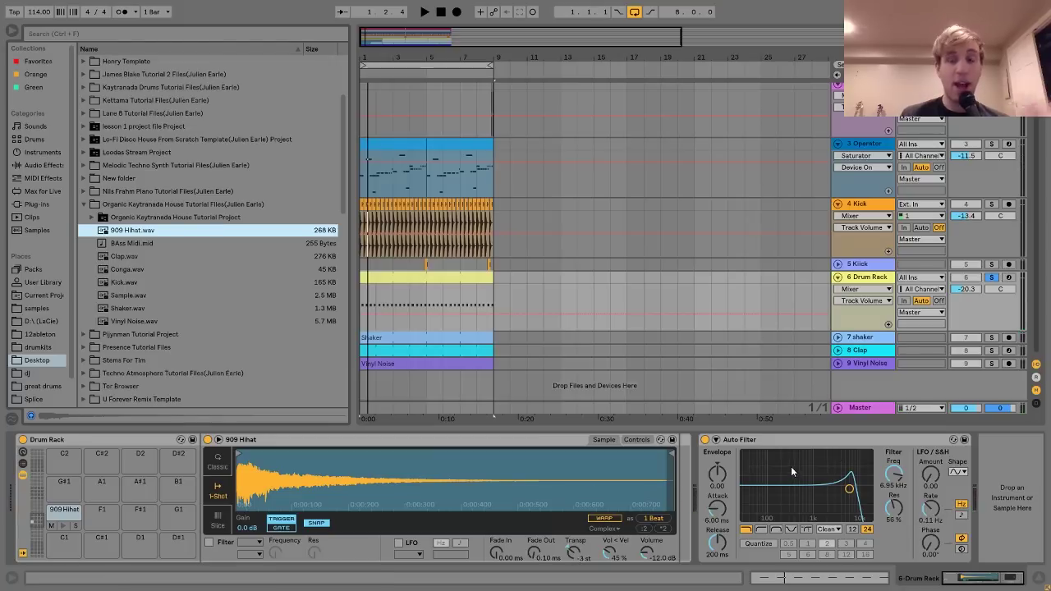
key("space")
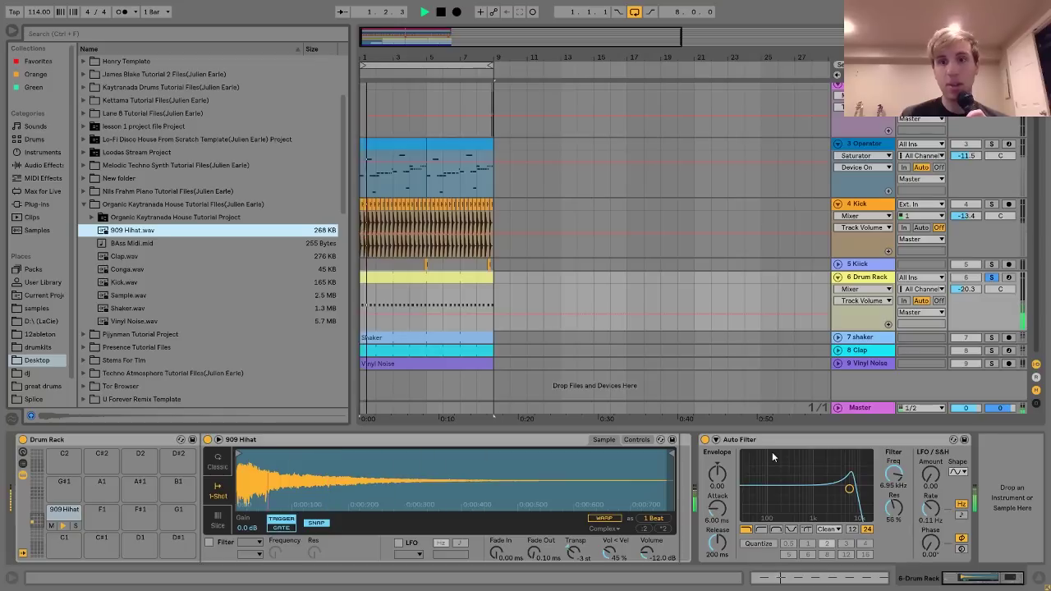
key("space")
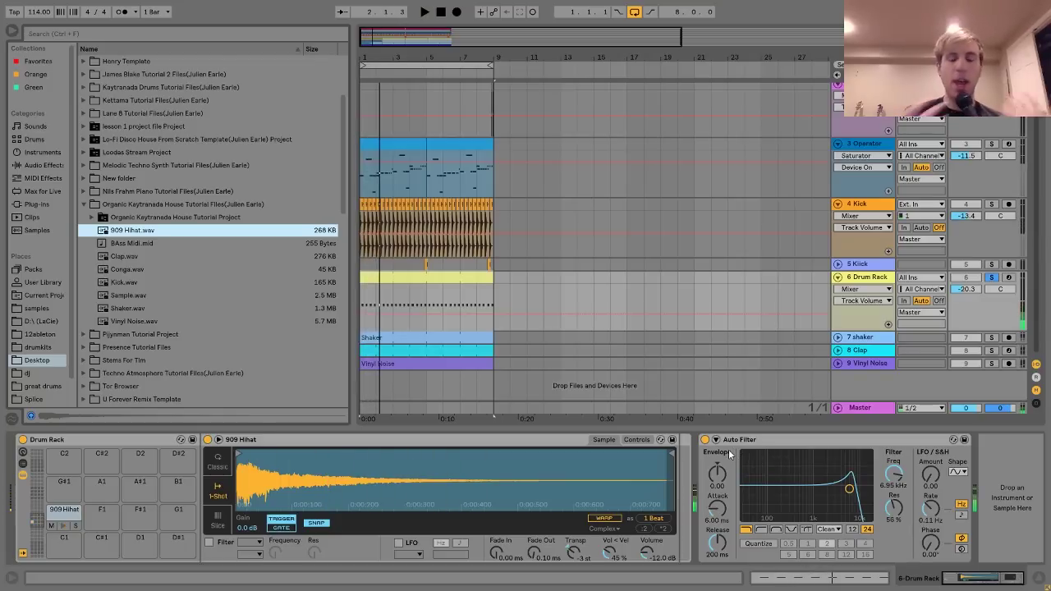
left_click(856, 338)
Unfold and solo the 7 shaker track, and play it briefly.
left_click(837, 337)
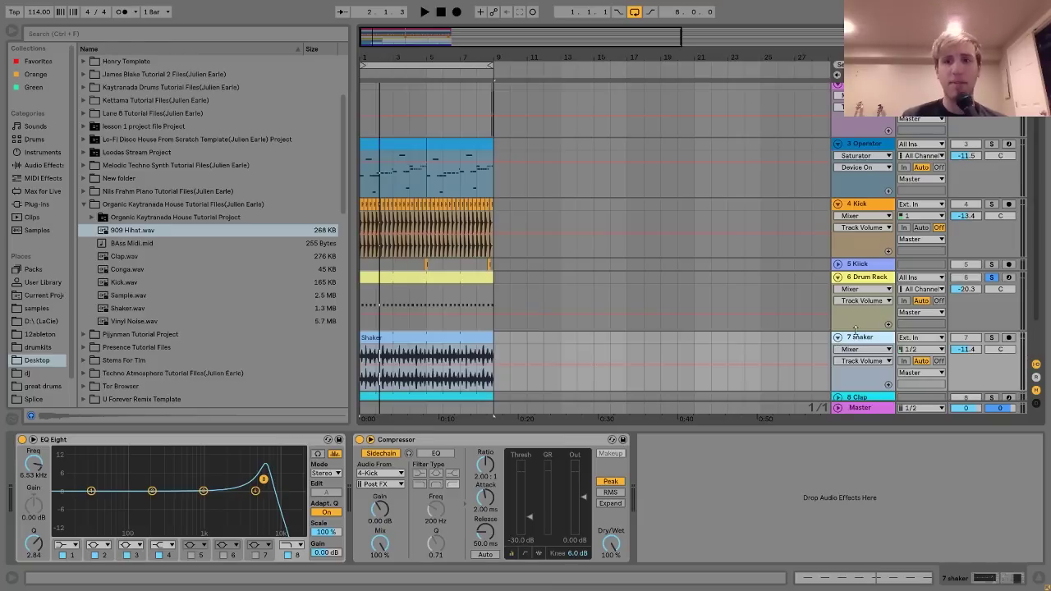
left_click(992, 337)
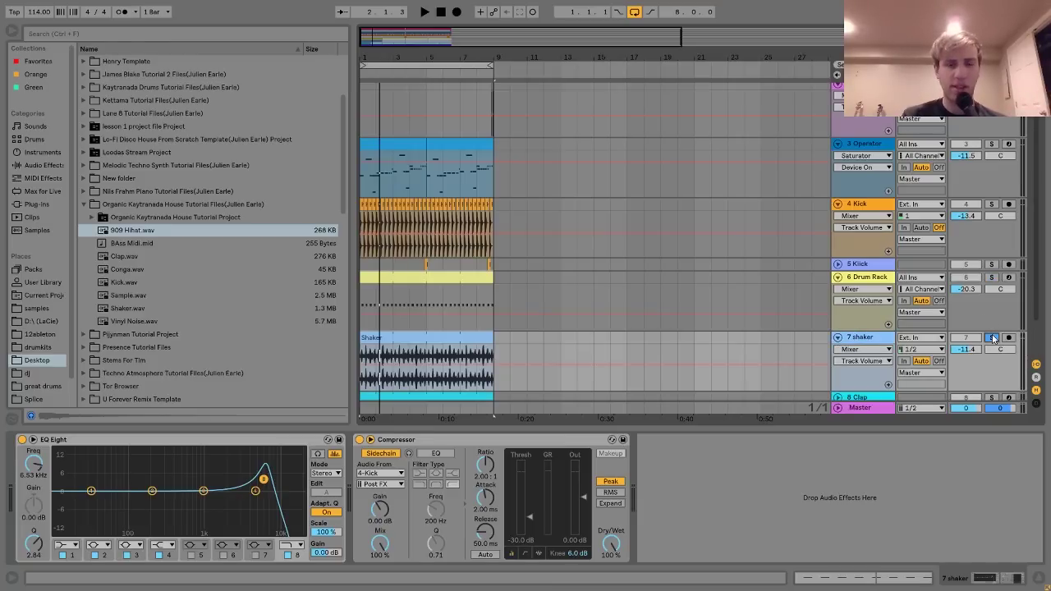
key("space")
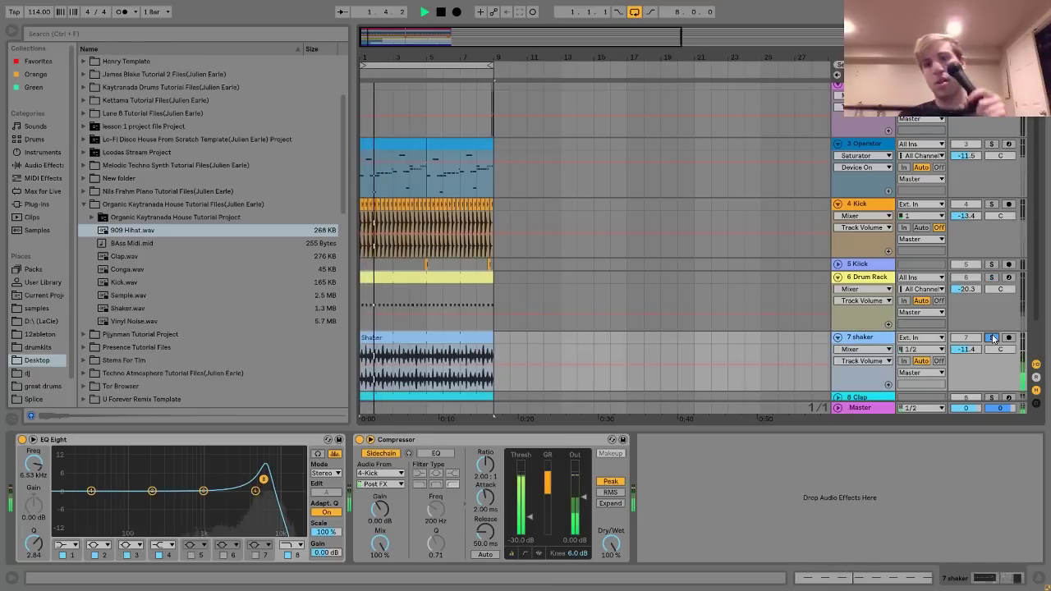
key("space")
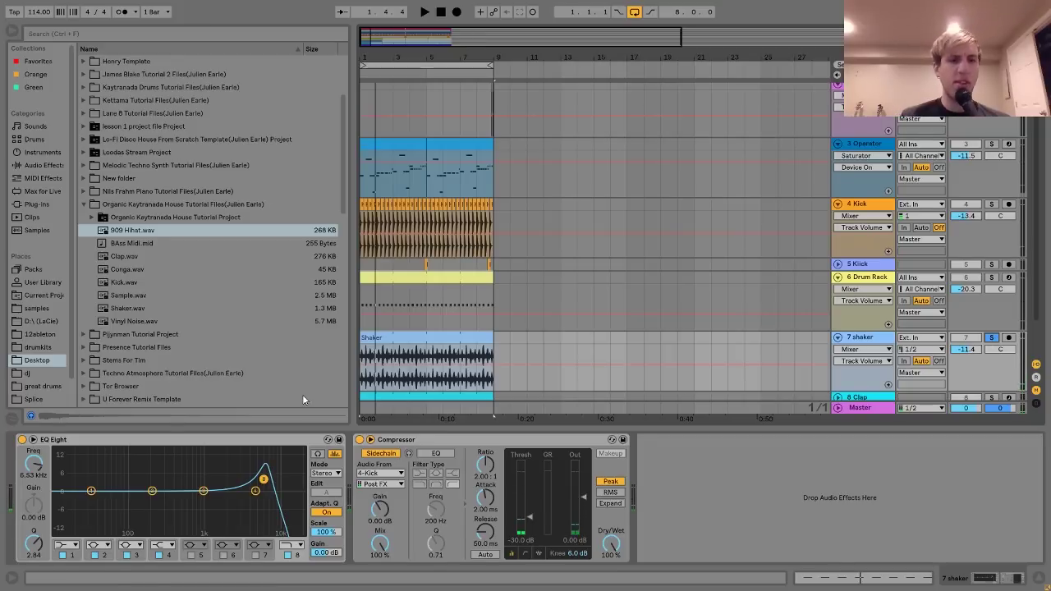
Preview Shaker.wav and inspect the Shaker clip's waveform in detail before returning to Arrangement View.
left_click(124, 309)
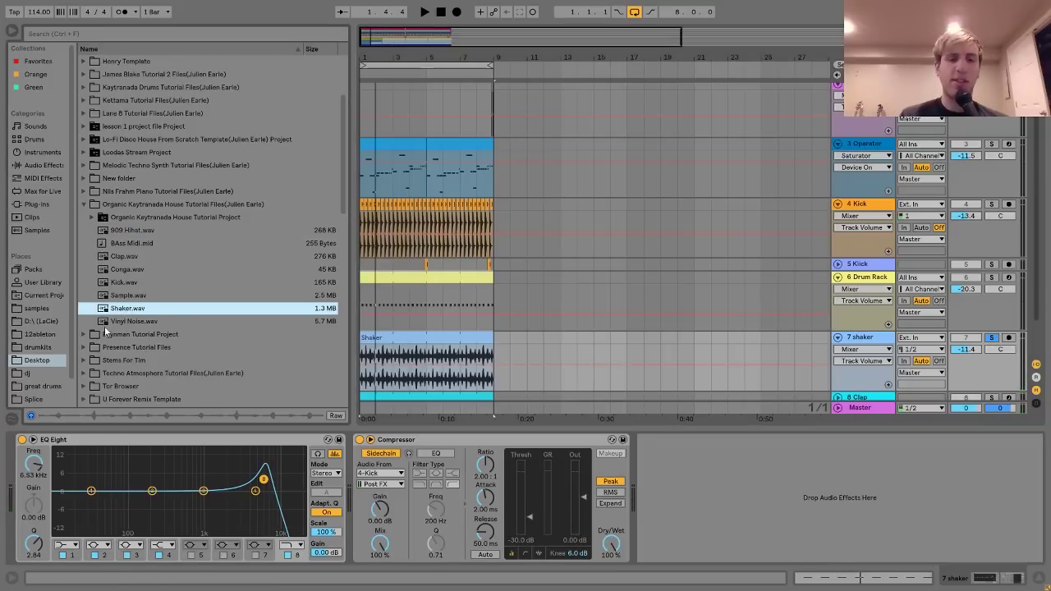
double_click(389, 336)
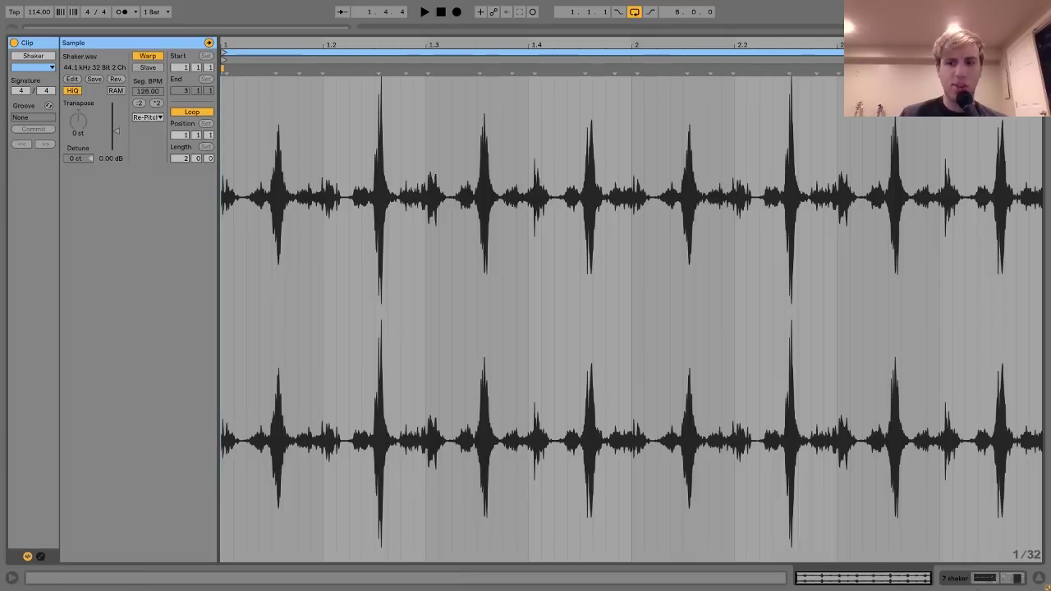
left_click(985, 578)
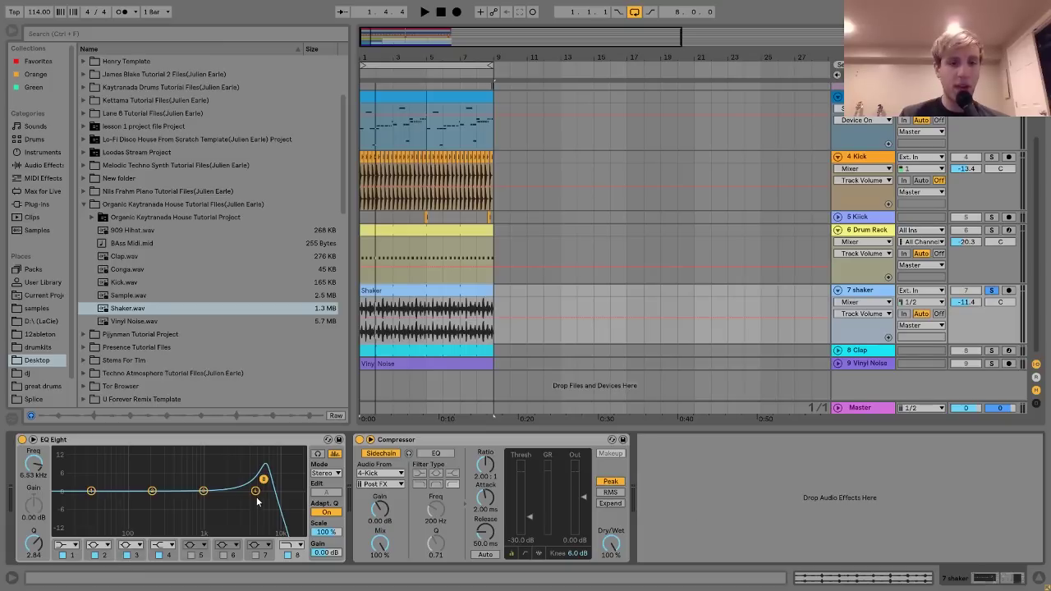
scroll(859, 215, "up", 3)
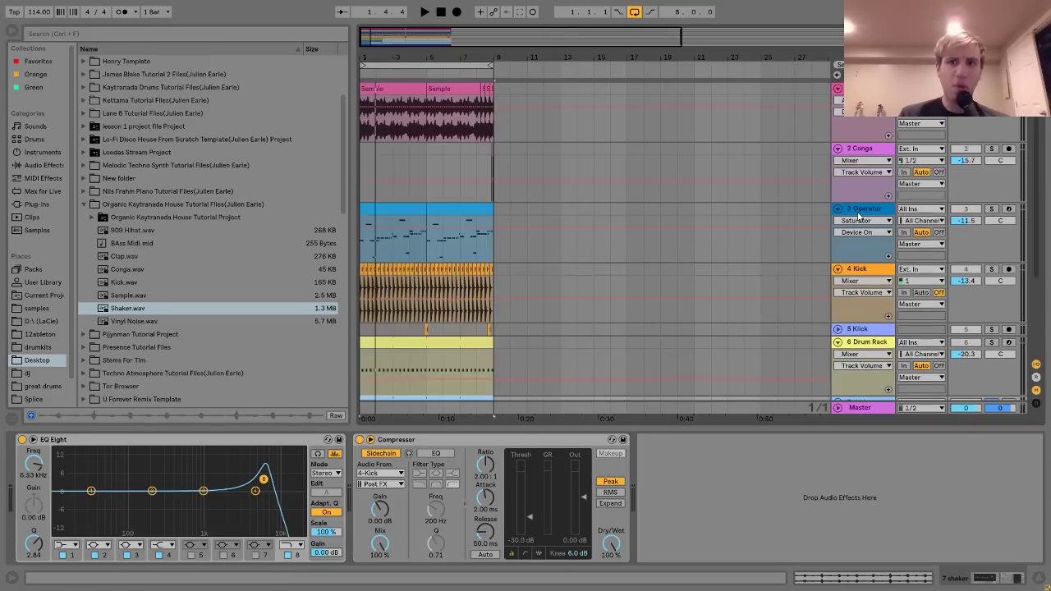
left_click(858, 88)
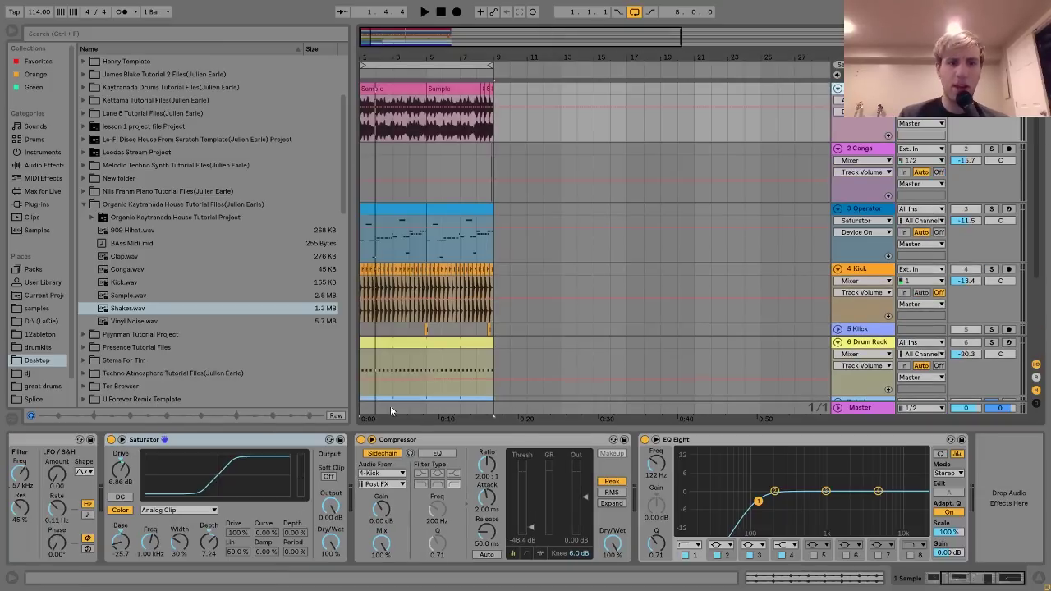
scroll(771, 282, "down", 3)
left_click(859, 291)
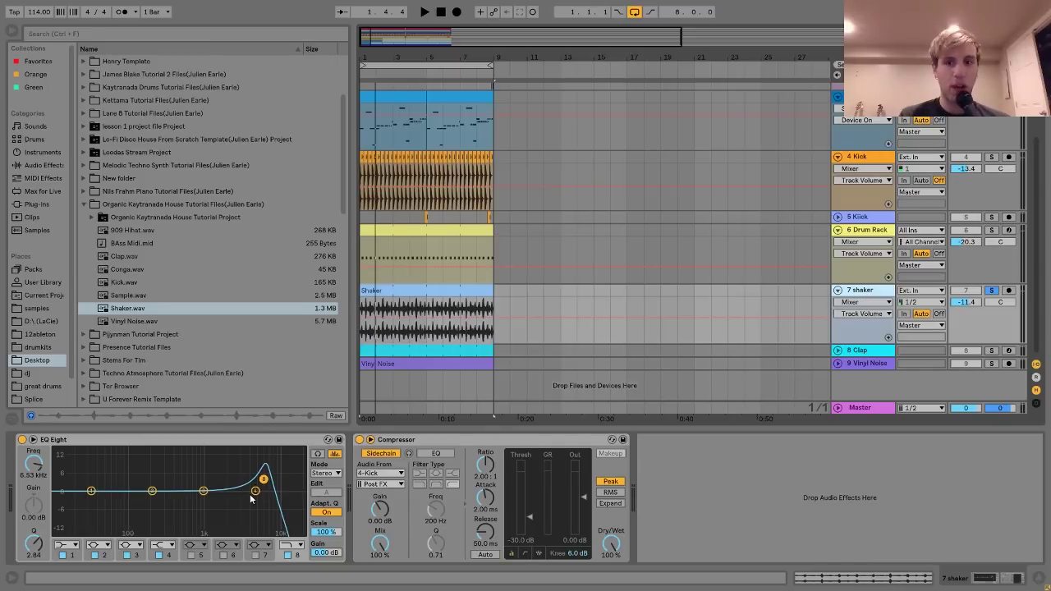
key("space")
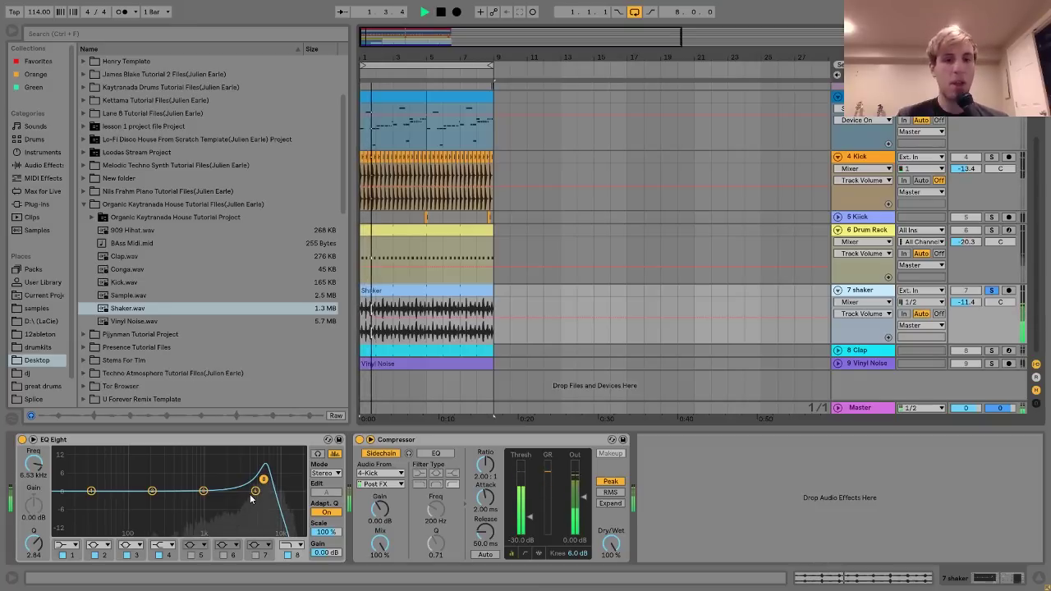
key("space")
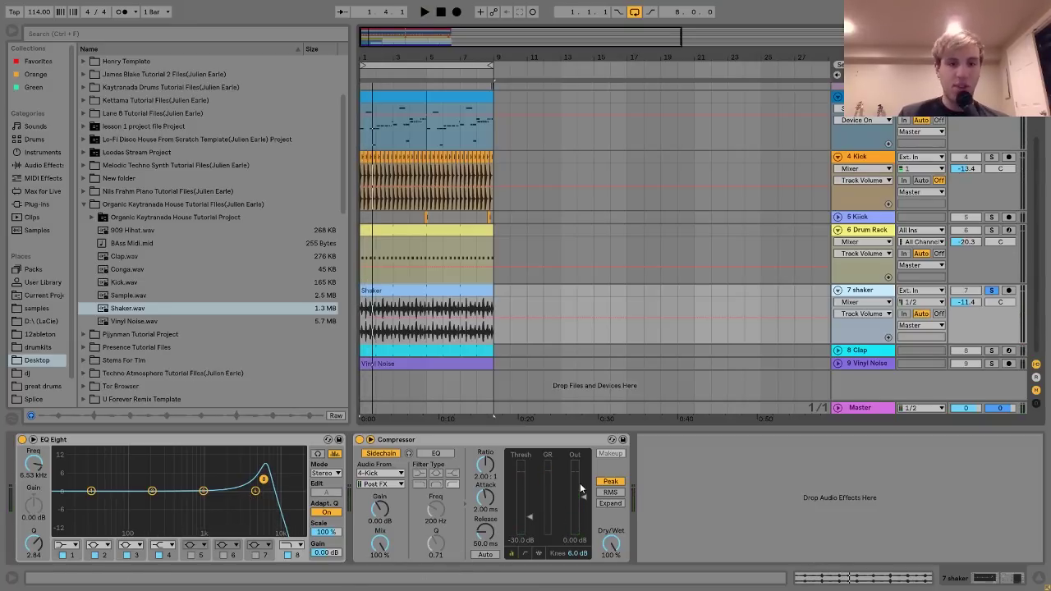
key("space")
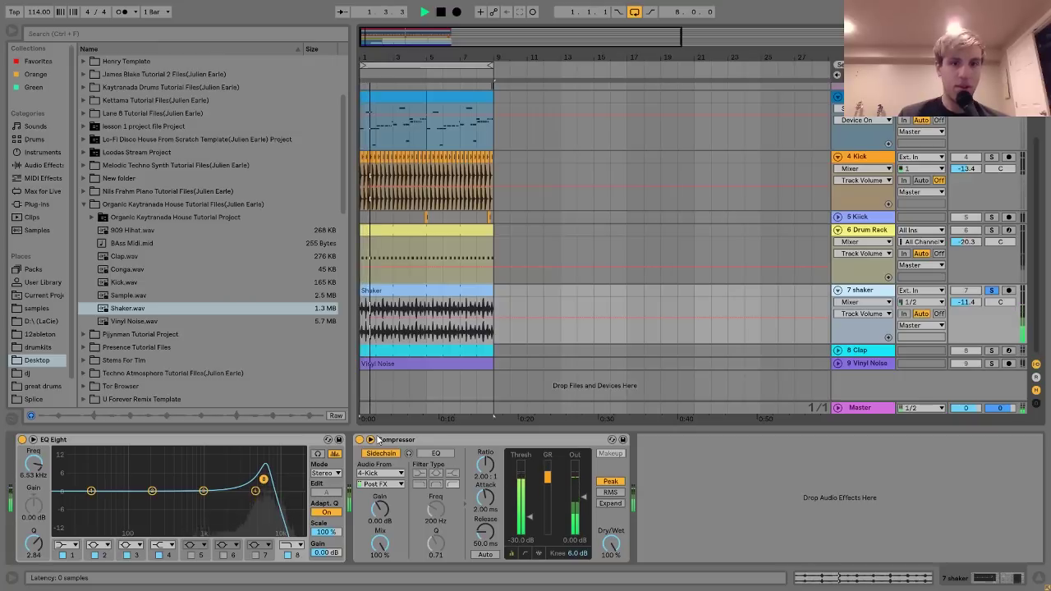
key("space")
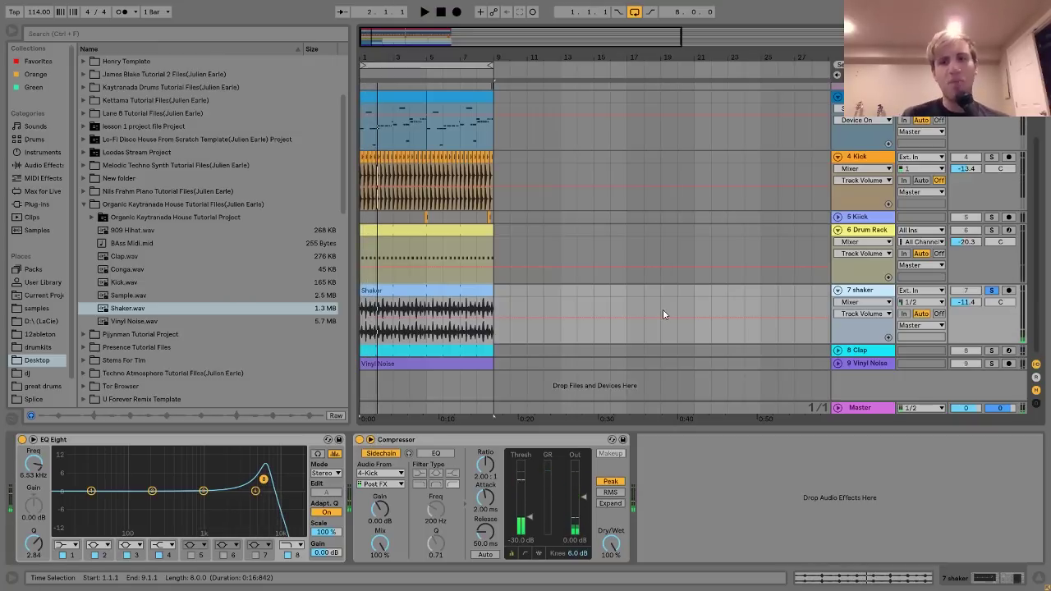
Unsolo the shaker and compare its Compressor bypassed versus on during playback, leaving it on.
left_click(991, 290)
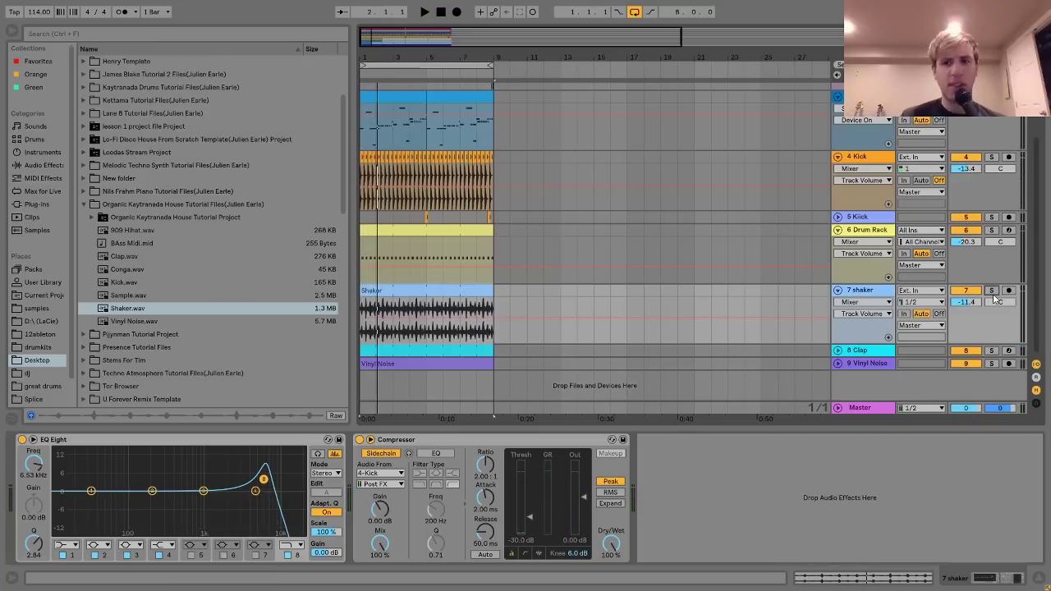
left_click(359, 439)
key("space")
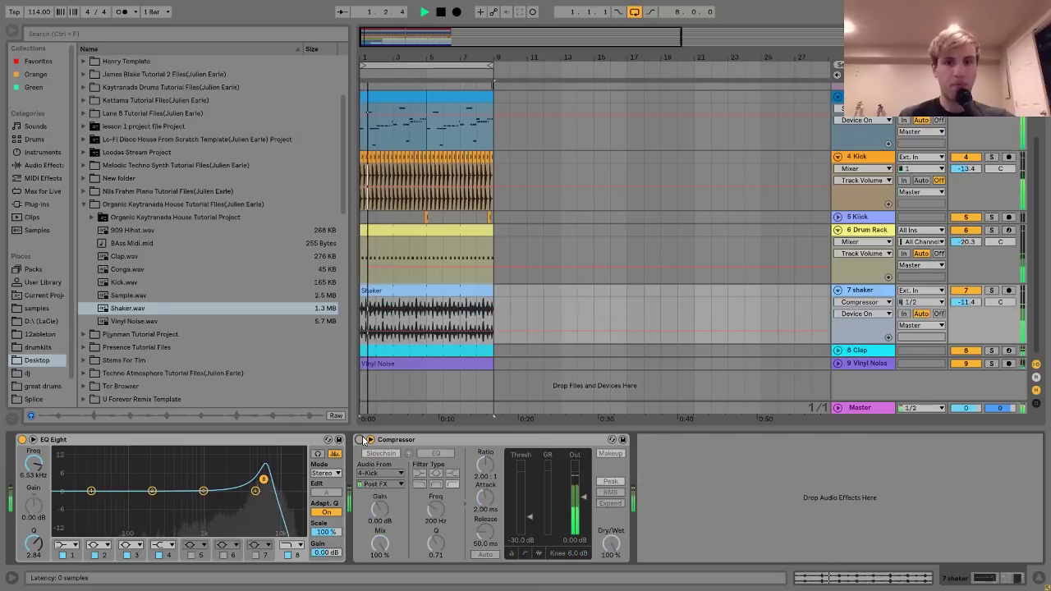
left_click(359, 439)
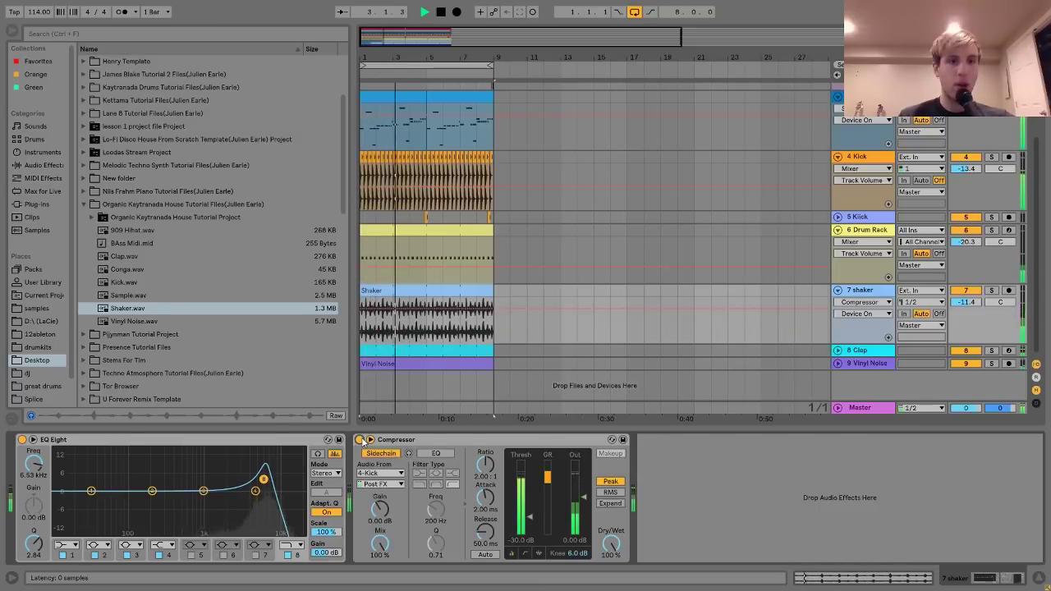
key("space")
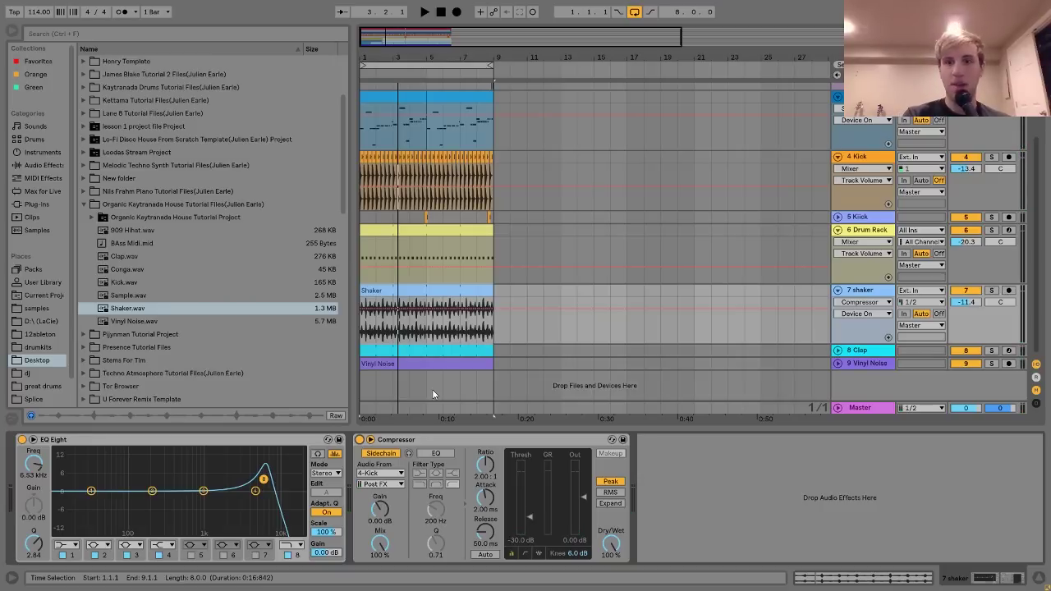
Unfold, select and solo the 8 Clap track, and start playback.
left_click(837, 350)
left_click(864, 355)
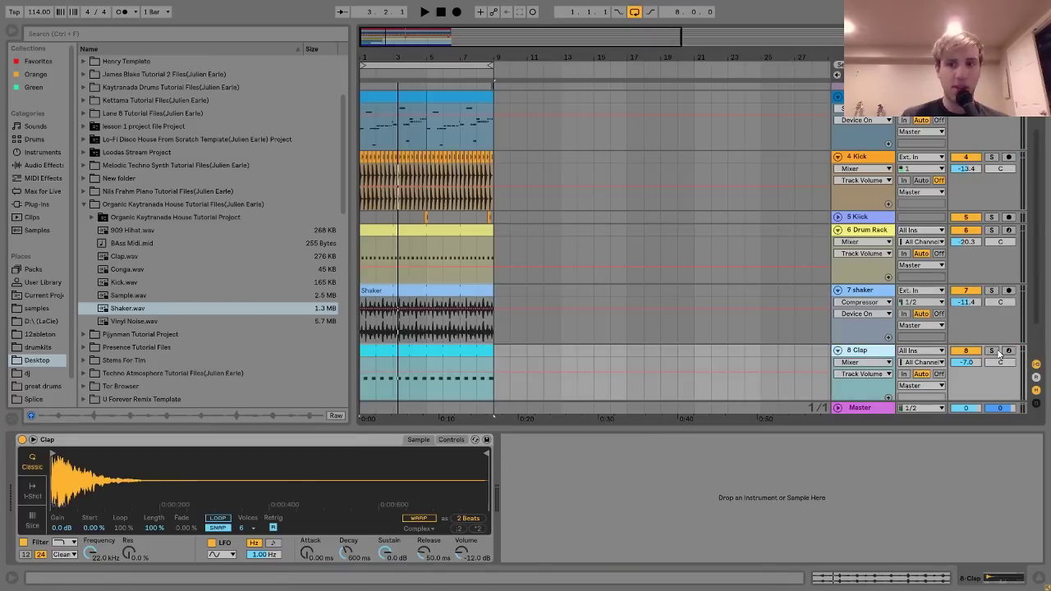
left_click(991, 351)
key("space")
scroll(560, 330, "down", 1)
scroll(560, 326, "down", 1)
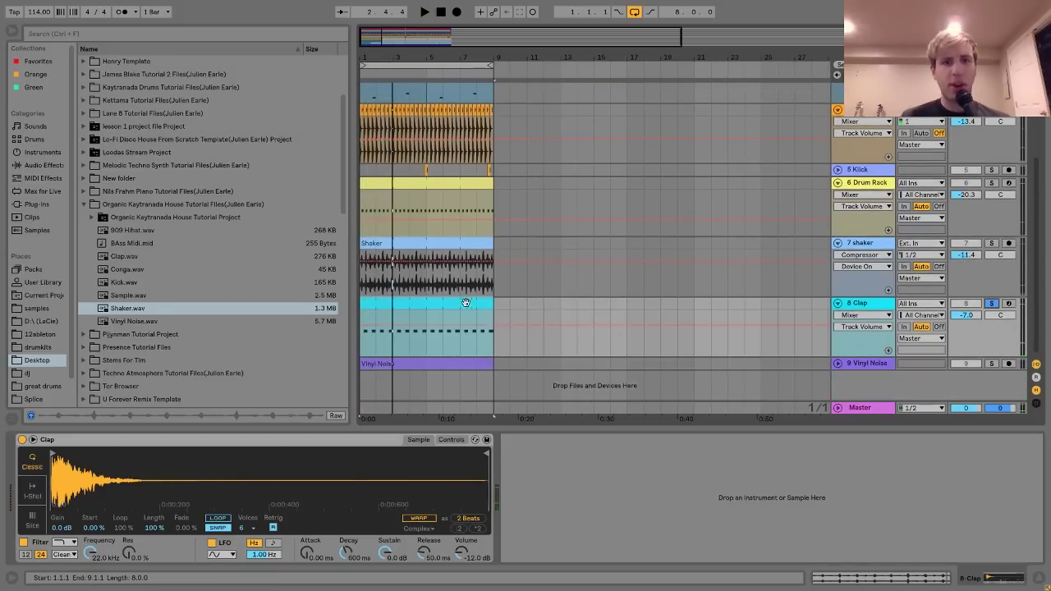
Zoom the arrangement to bars 1–5, preview Clap.wav, and browse the installed Packs.
left_click(387, 45)
left_click_drag(387, 44, 401, 333)
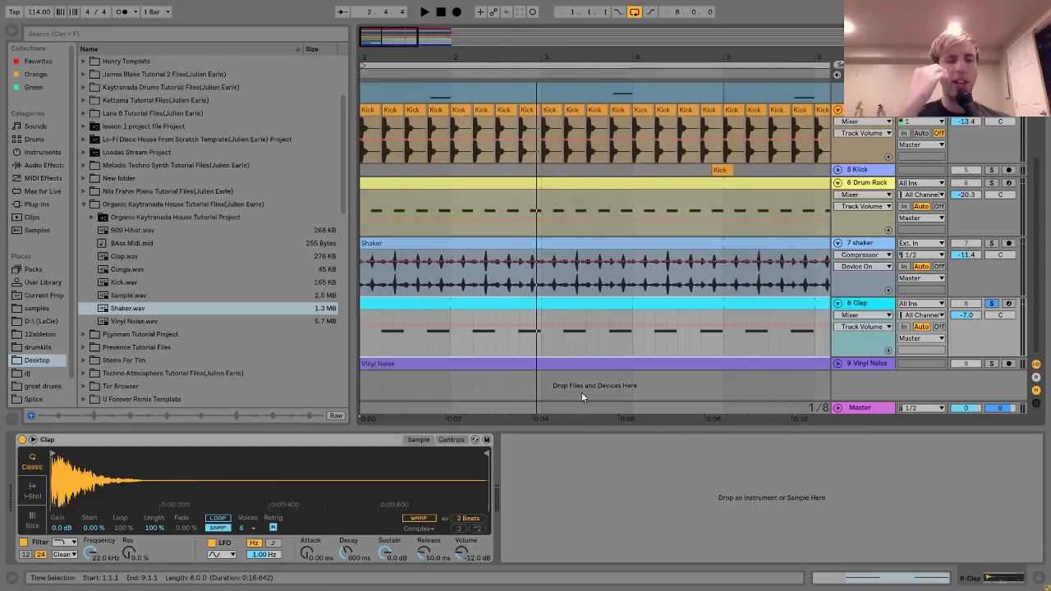
left_click(123, 257)
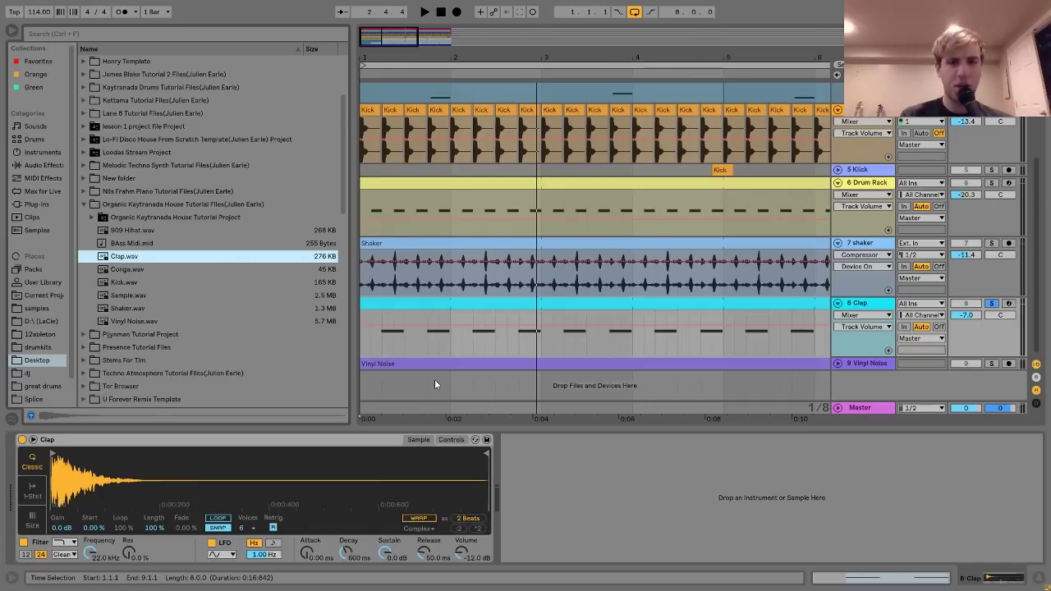
key("space")
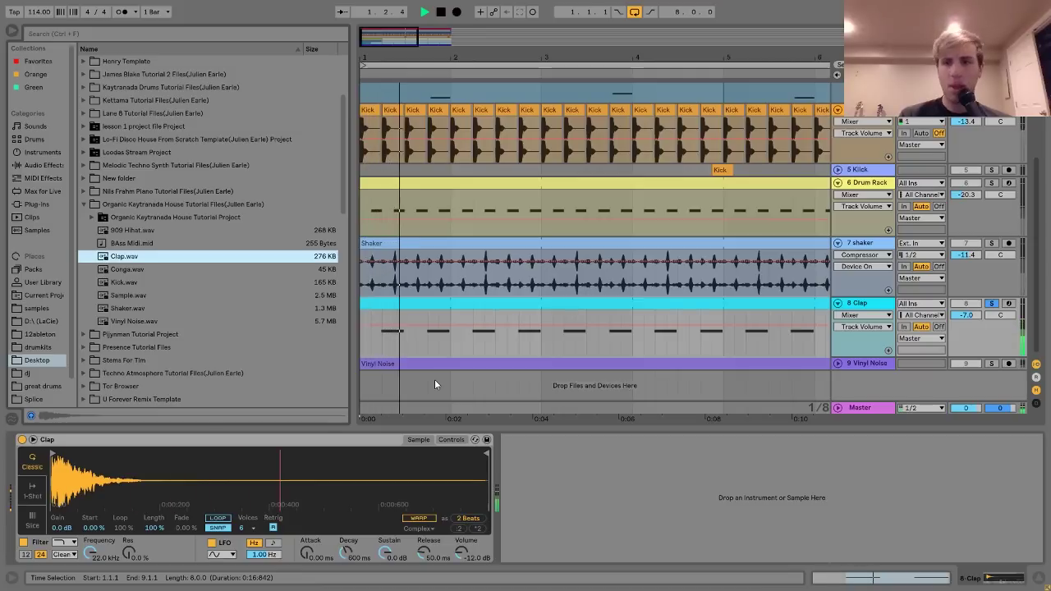
key("space")
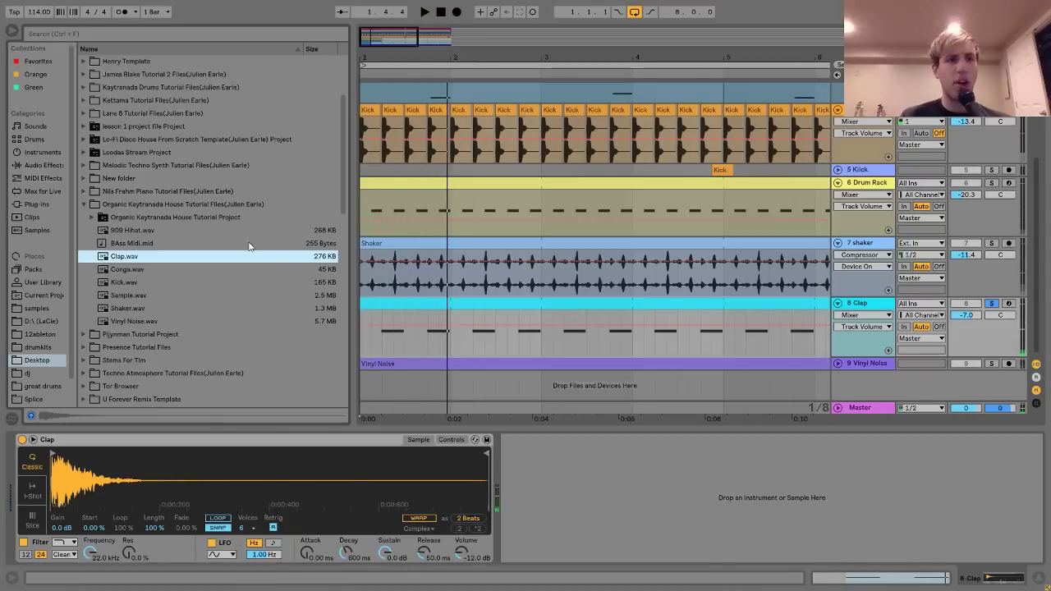
left_click(32, 270)
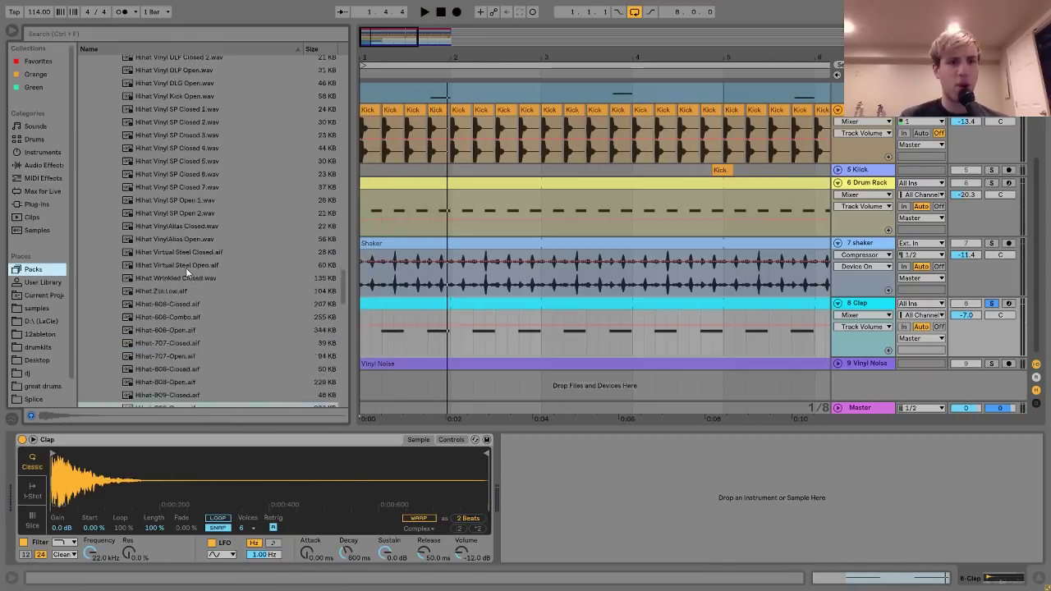
Collapse the Hihat folder and load Clap 707.wav from Drums > Clap into the clap Simpler.
scroll(185, 271, "up", 5)
left_click(108, 348)
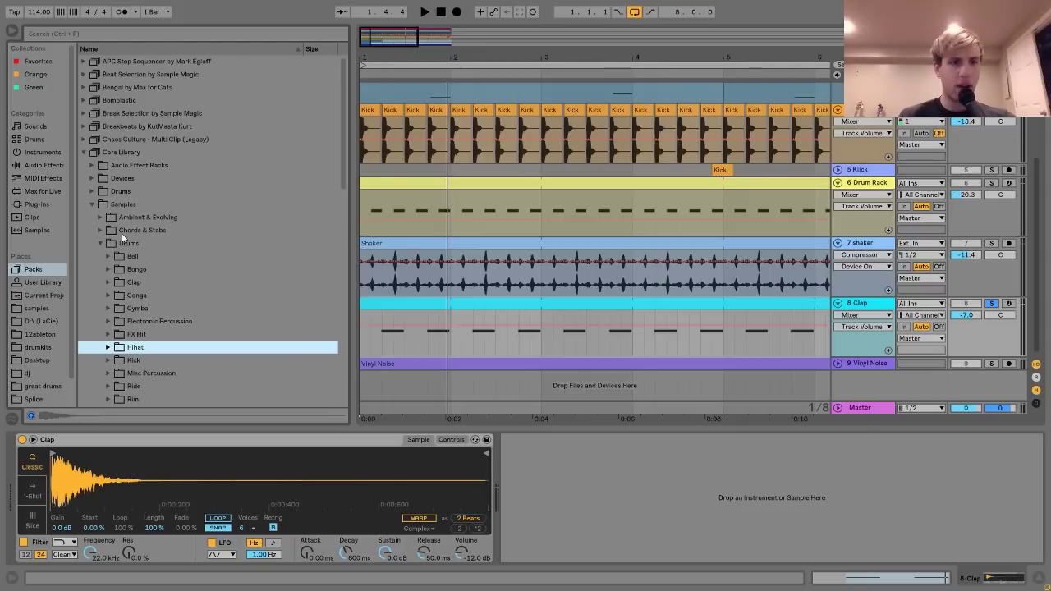
left_click(115, 280)
scroll(180, 205, "down", 5)
scroll(181, 147, "up", 3)
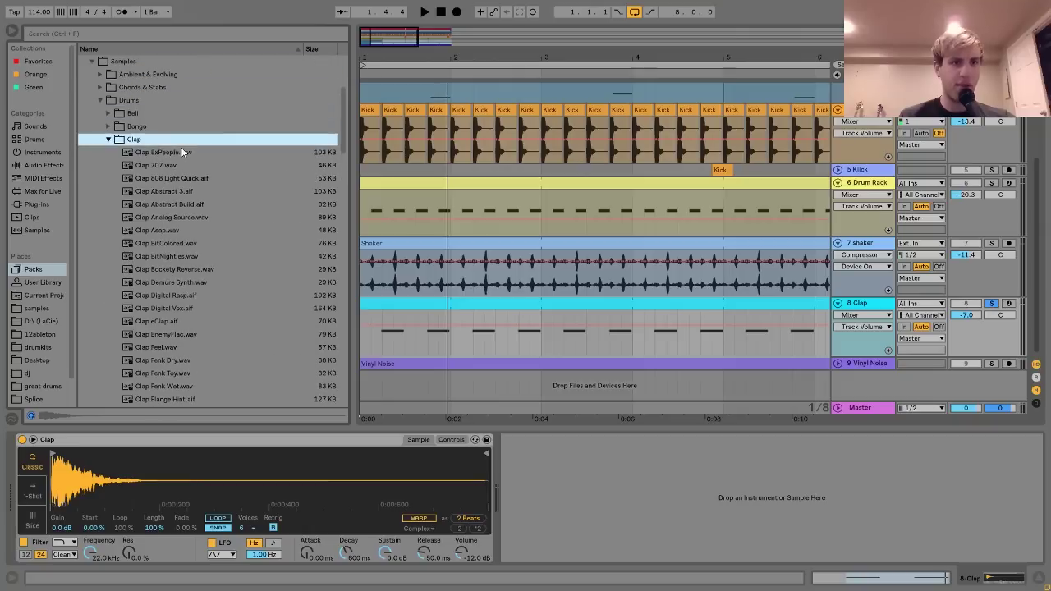
left_click_drag(150, 162, 168, 513)
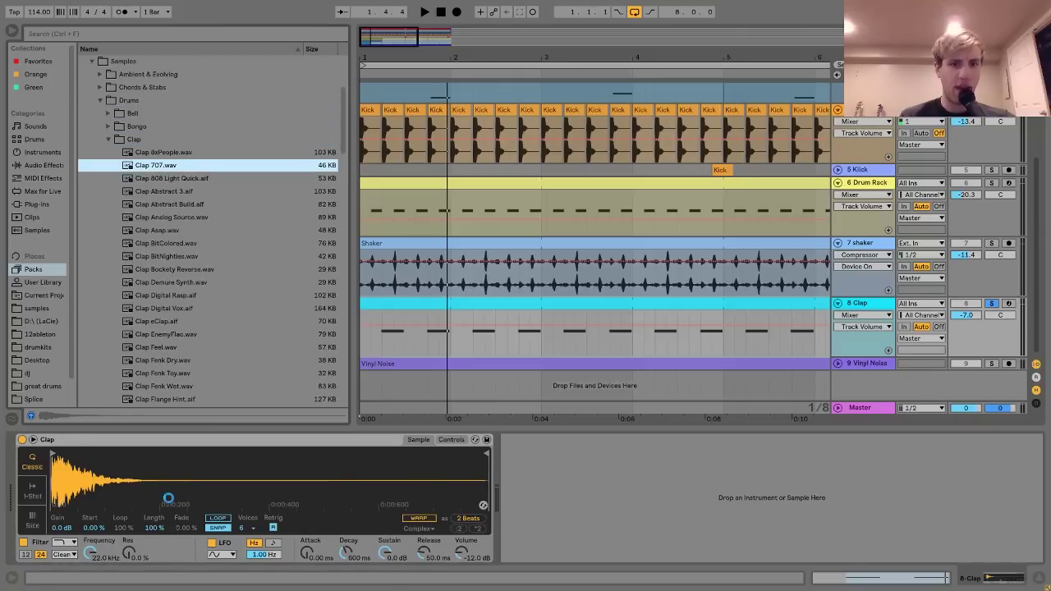
Hear Clap 707 soloed and in the mix, undo back to Clap, and open the Clap clip's notes.
key("space")
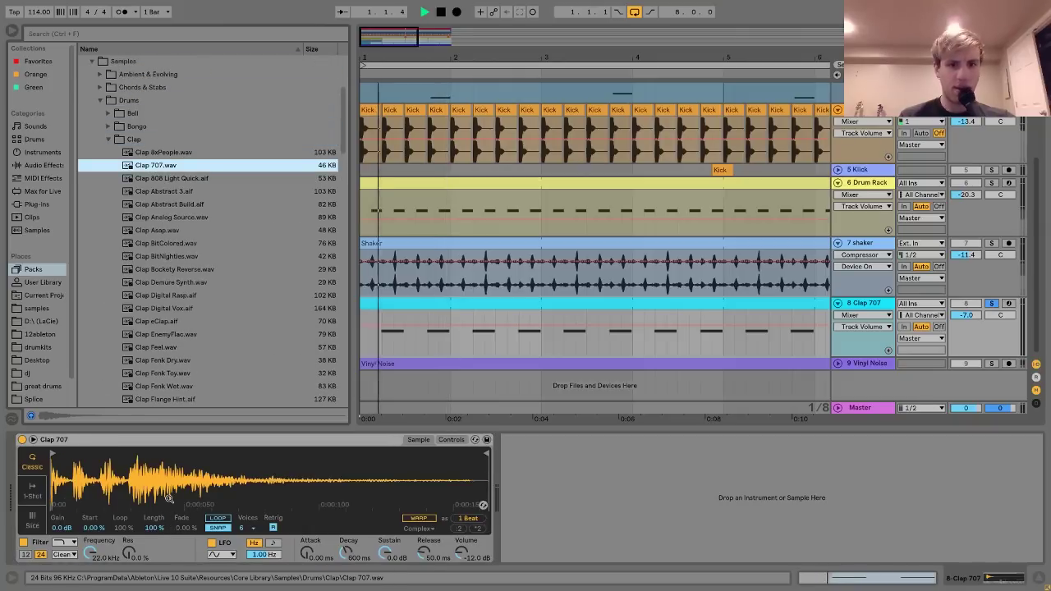
left_click(991, 303)
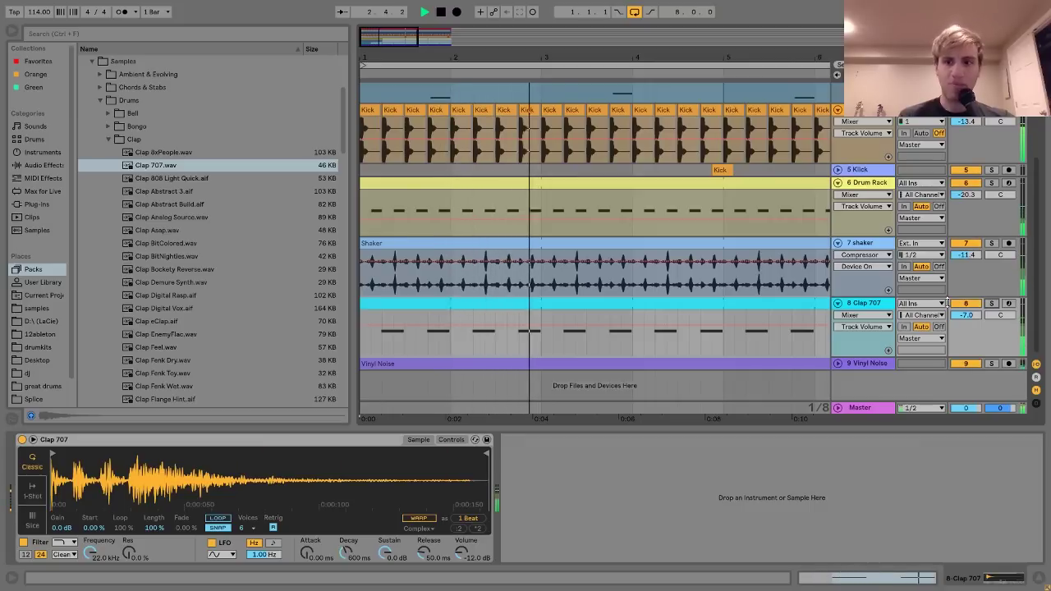
key("space")
key("ctrl+z")
key("space")
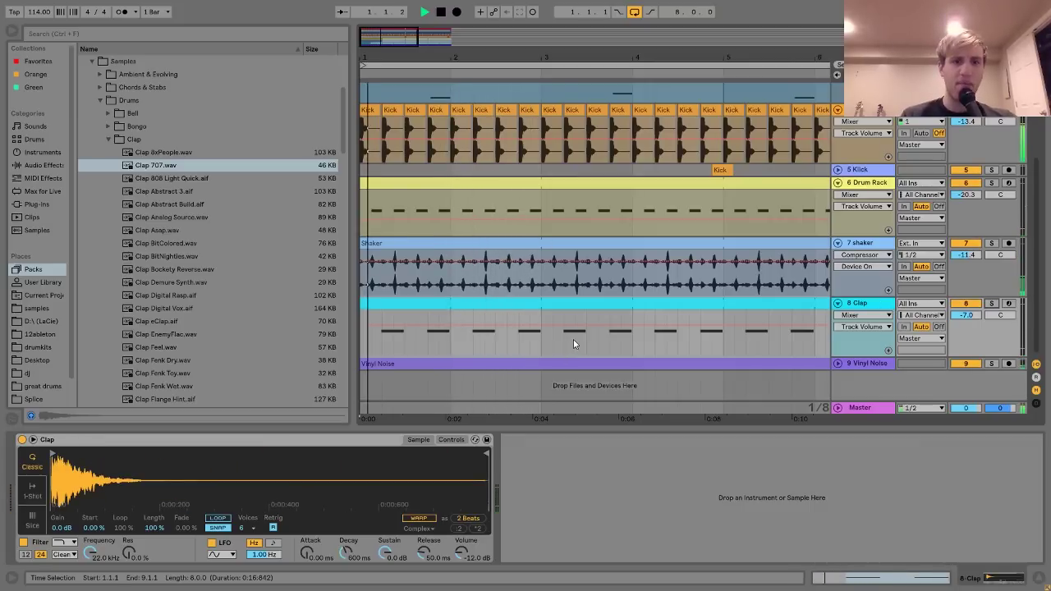
key("space")
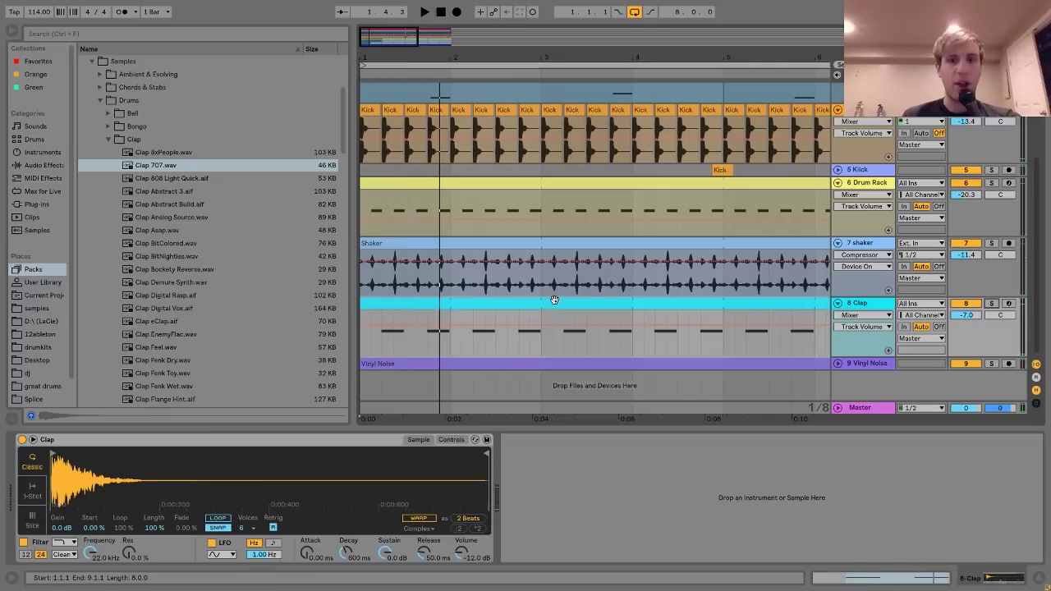
double_click(554, 300)
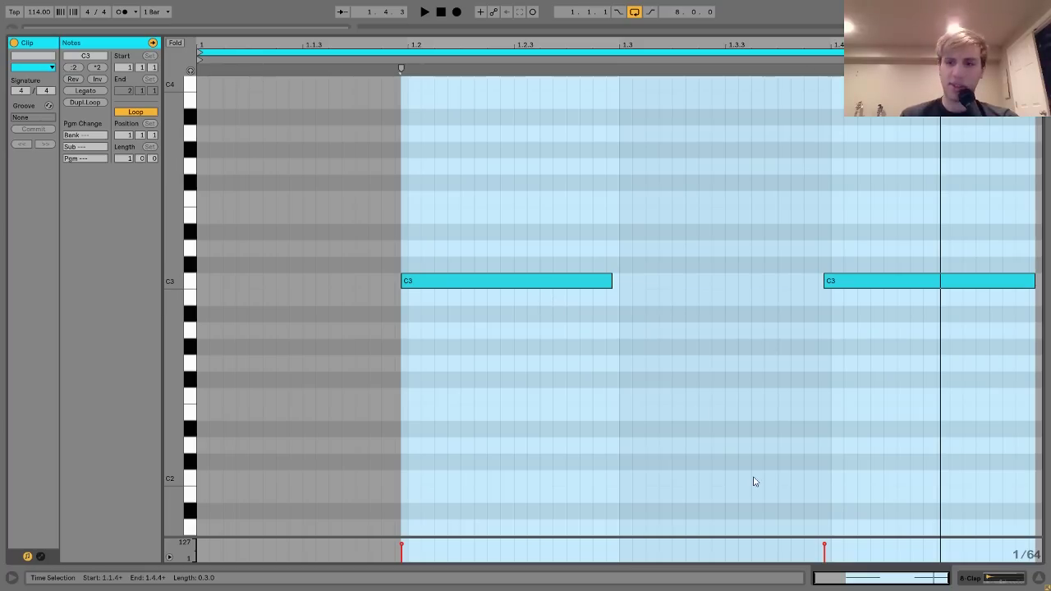
Return to the arrangement, solo the clap track, and play it.
left_click(1001, 584)
scroll(785, 263, "up", 2)
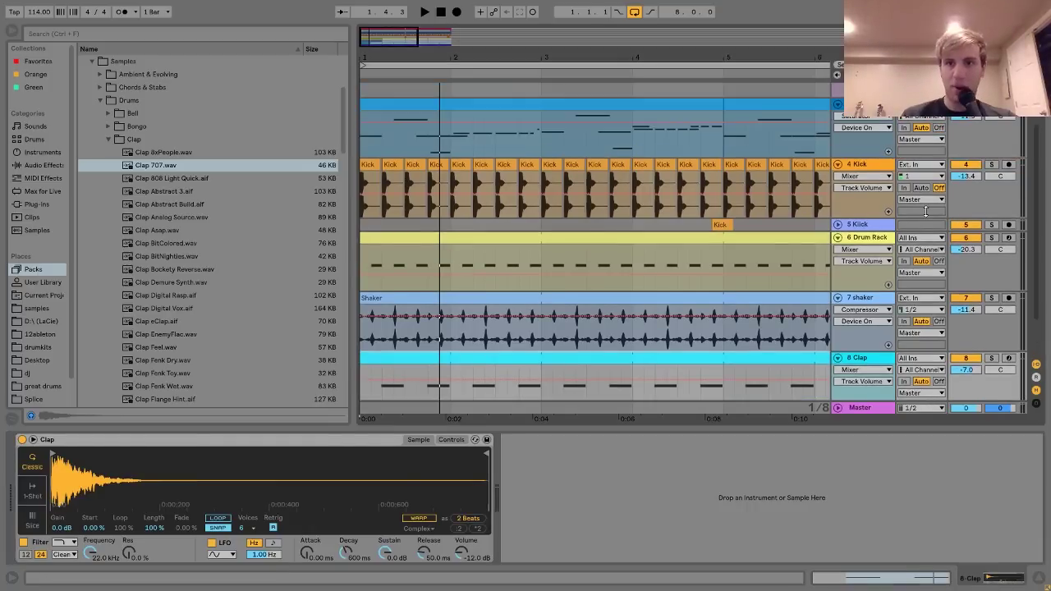
left_click(991, 165)
scroll(993, 189, "down", 2)
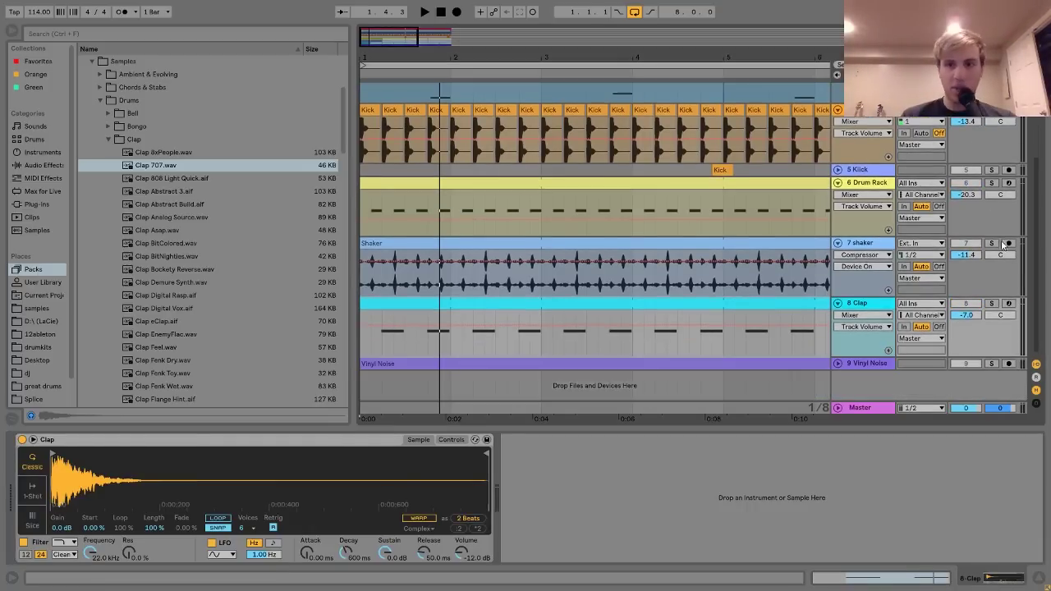
left_click(991, 303)
key("space")
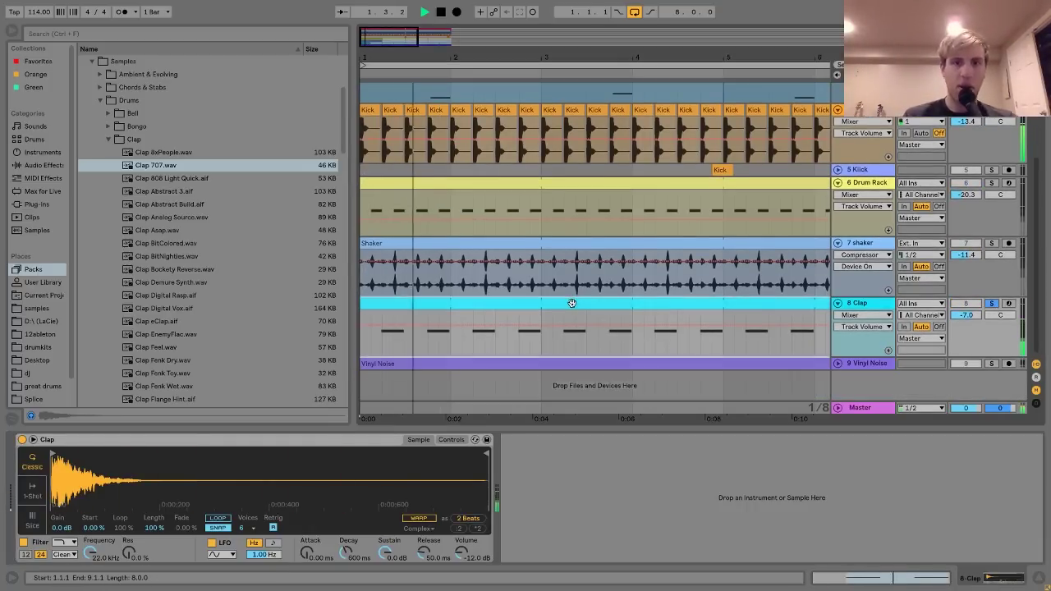
Reopen the Clap clip's MIDI notes and play them back.
double_click(572, 303)
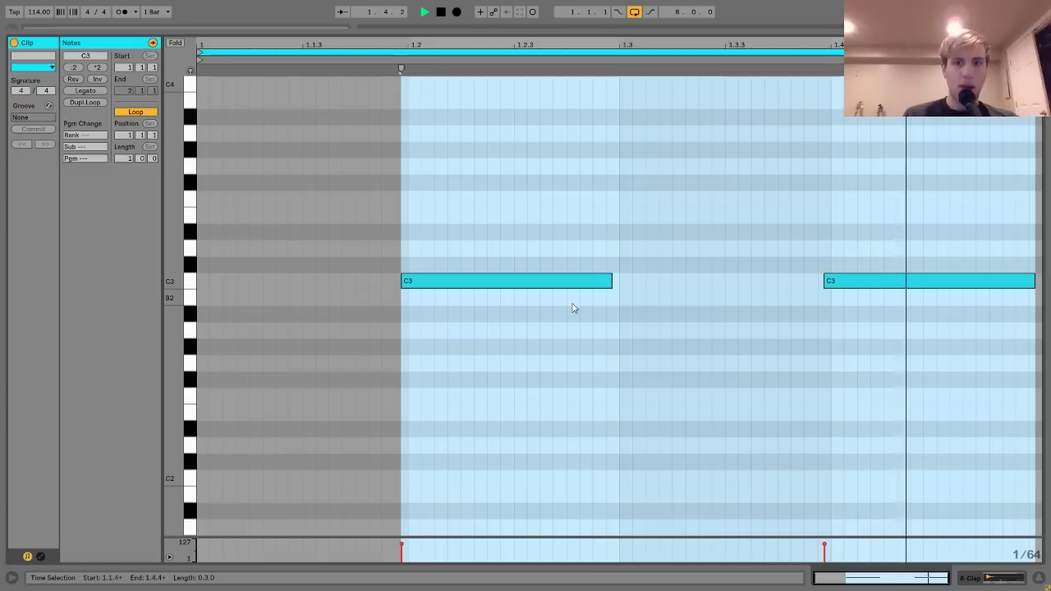
left_click(418, 264)
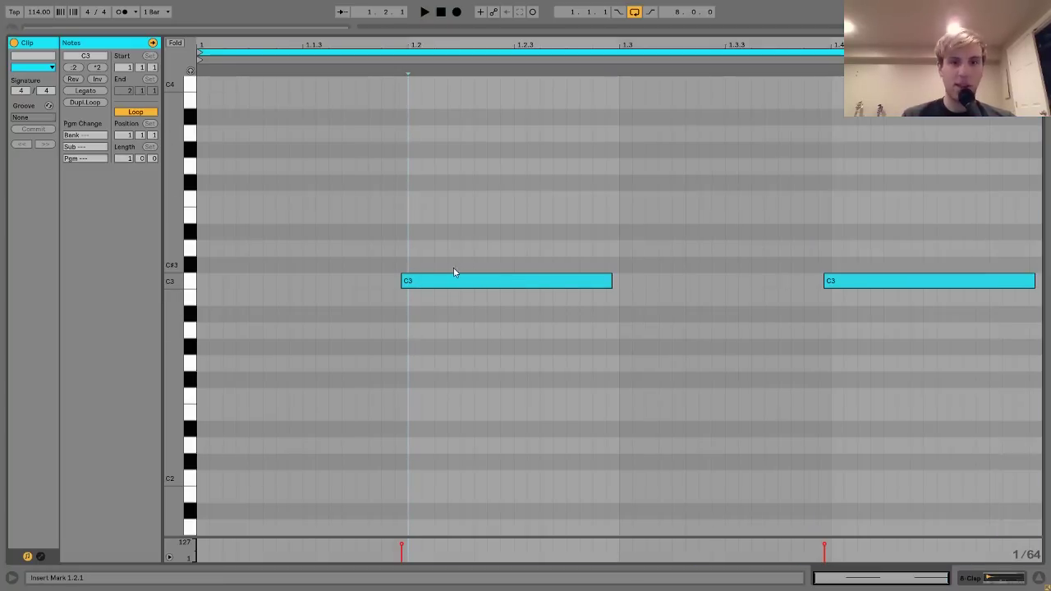
key("space")
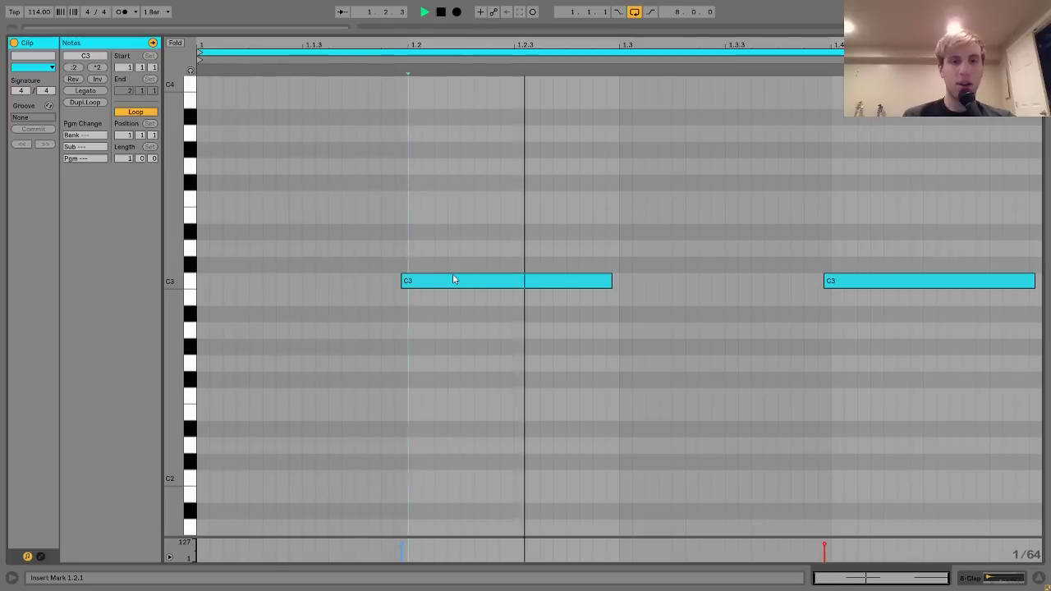
key("space")
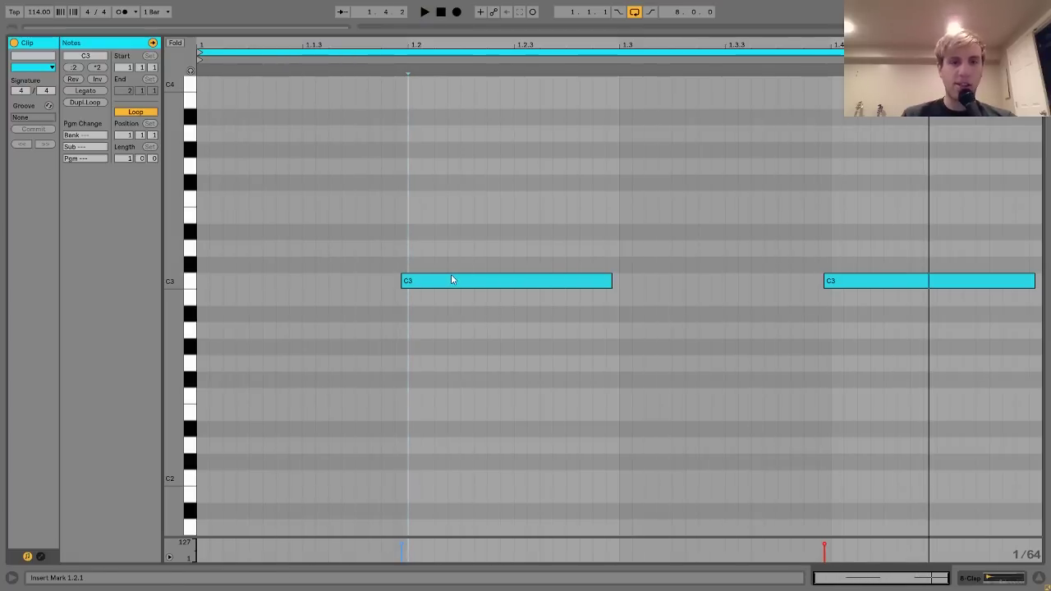
Select both C3 notes, nudge them later and back again, then unsolo the clap track.
key("ctrl+a")
key("Right")
key("space")
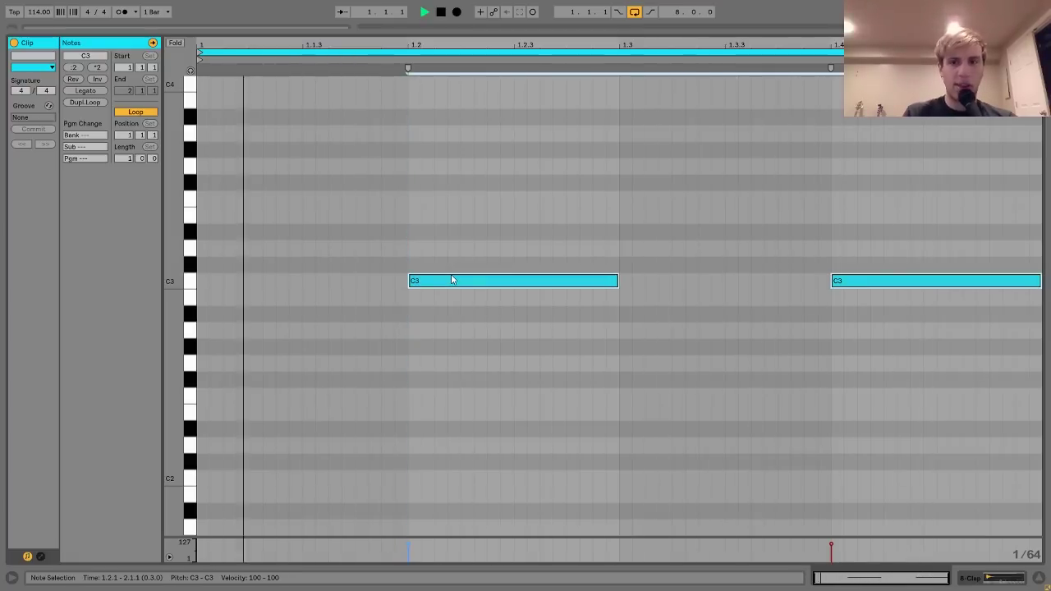
key("Left")
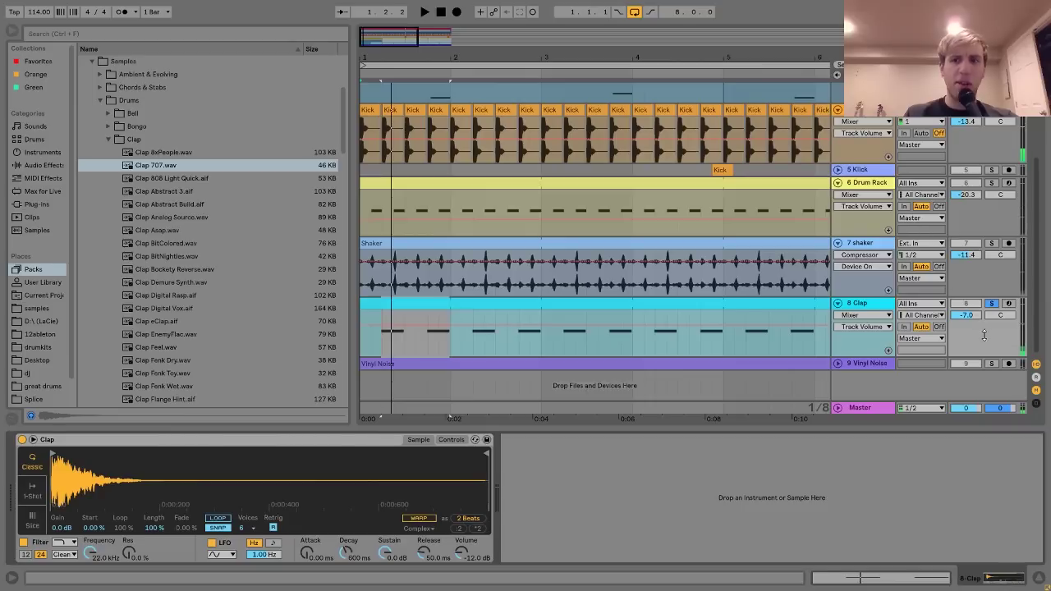
left_click(991, 303)
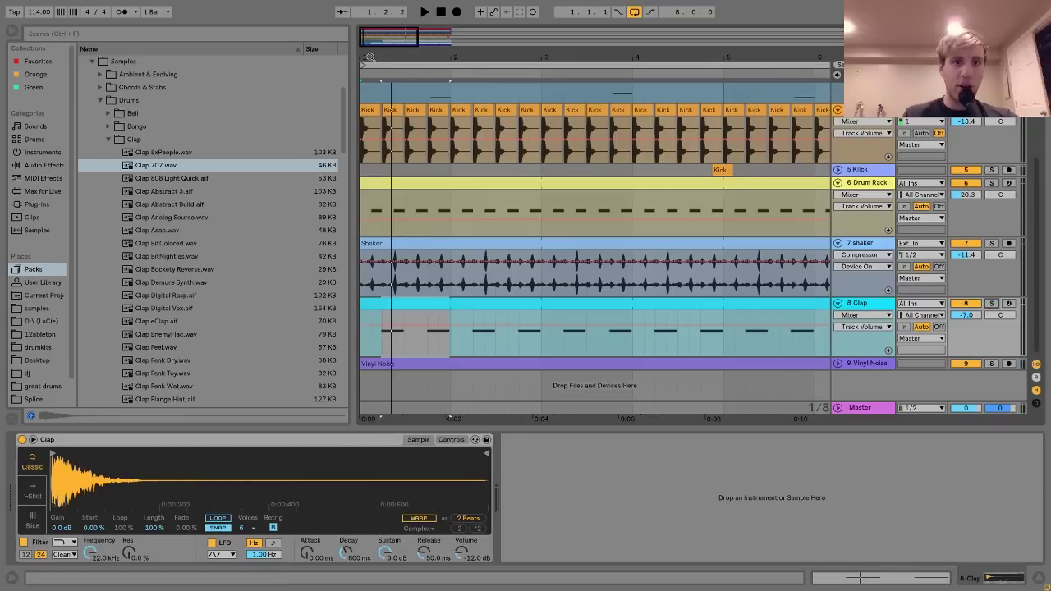
Zoom out to the full 8-bar arrangement and select the Clap clip and track.
left_click_drag(371, 57, 372, 39)
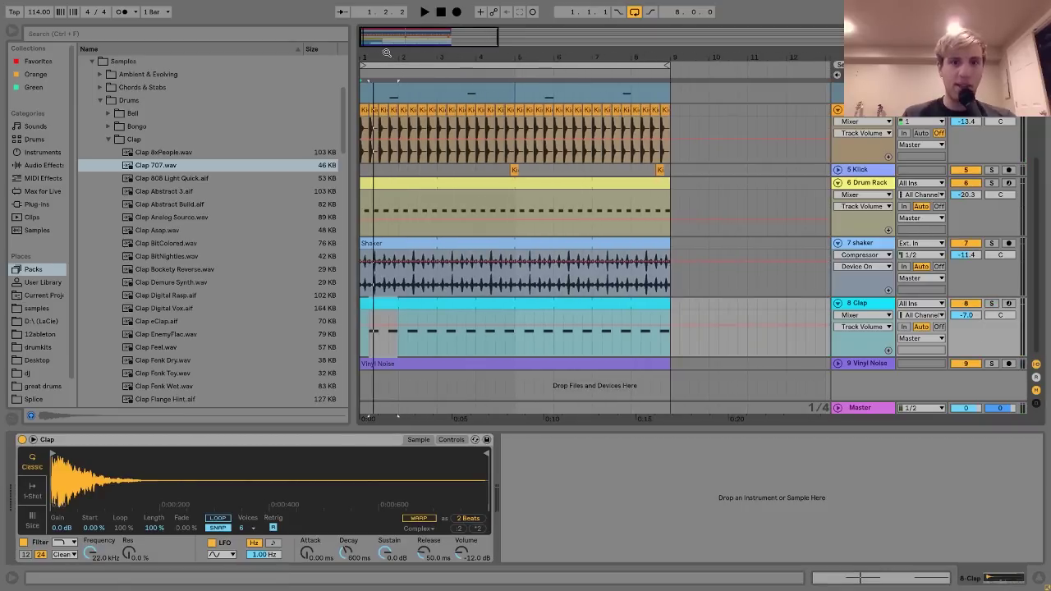
left_click(382, 303)
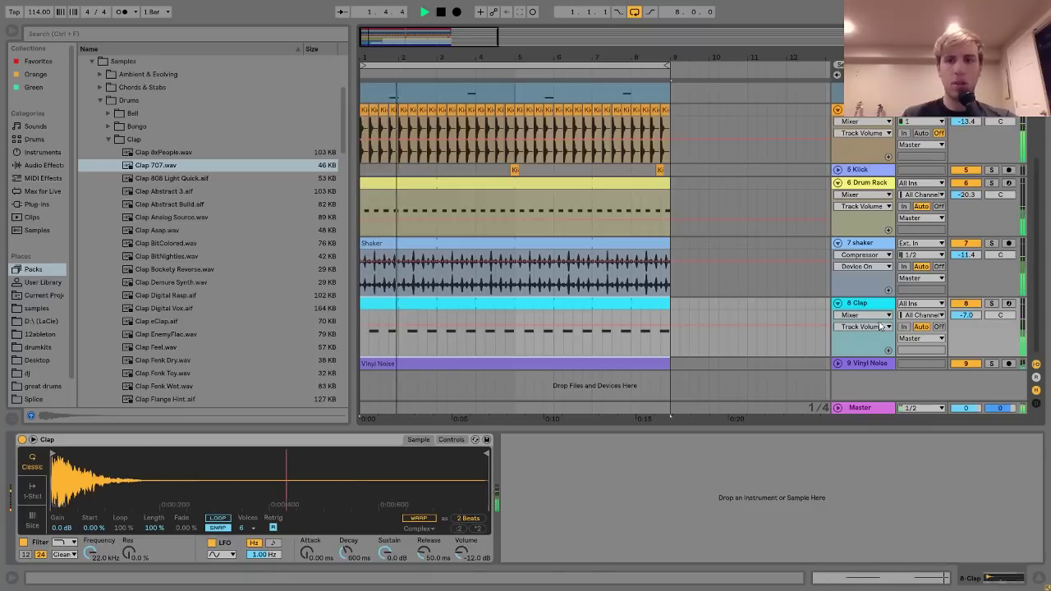
left_click(863, 304)
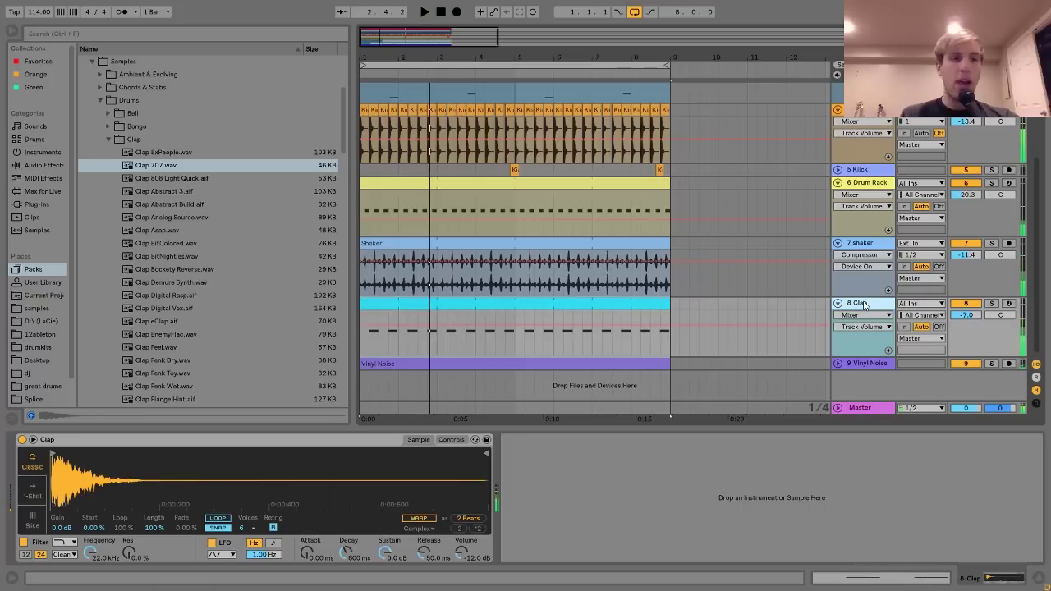
Expand the Vinyl Noise track to show its clip, solo it, and play it alone.
left_click(851, 362)
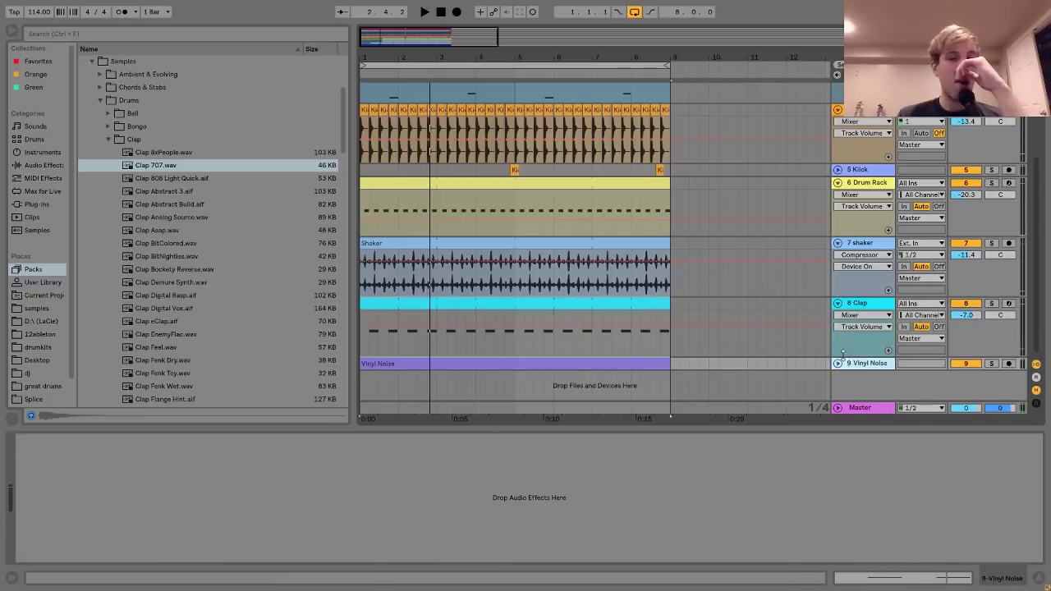
left_click(837, 363)
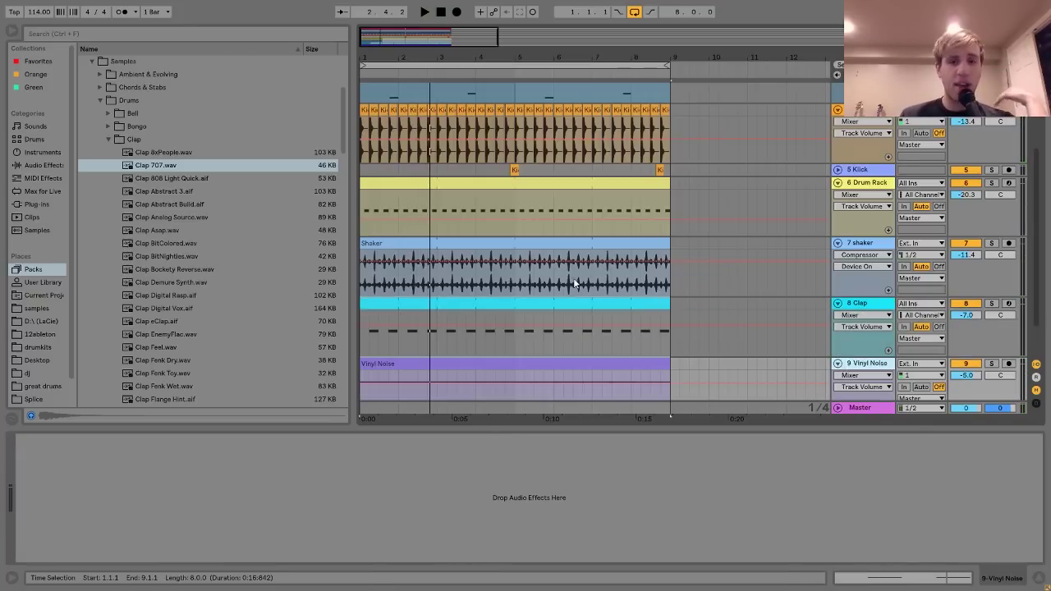
scroll(573, 282, "down", 2)
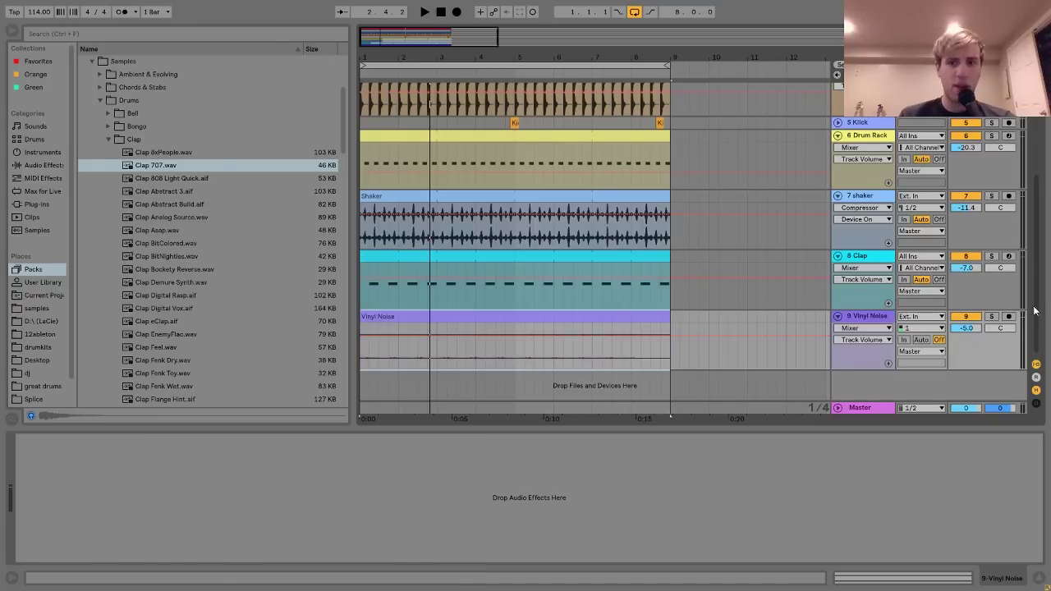
left_click(991, 317)
key("space")
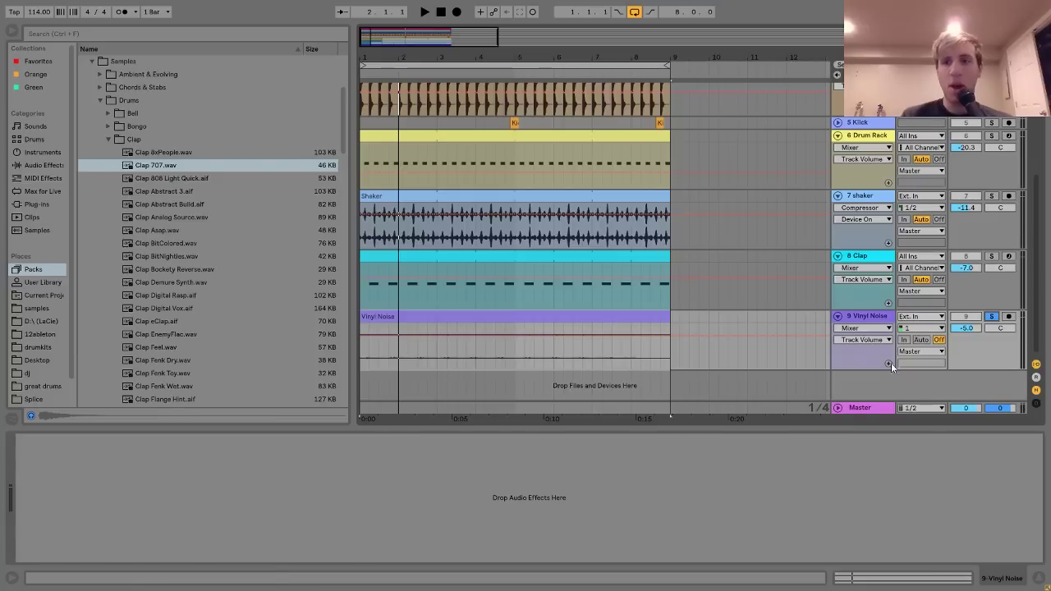
scroll(758, 255, "up", 5)
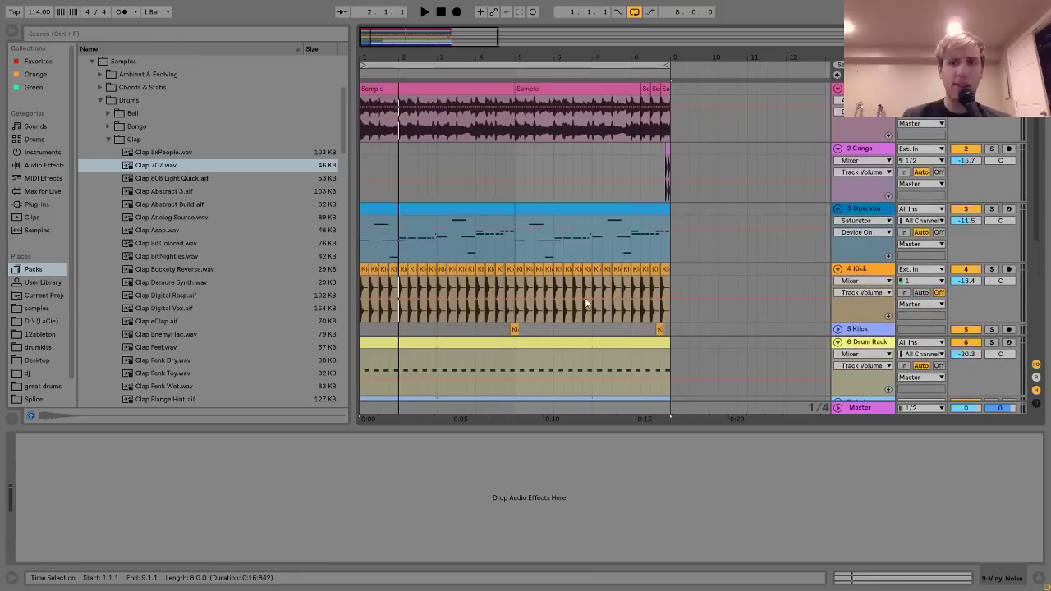
left_click(858, 115)
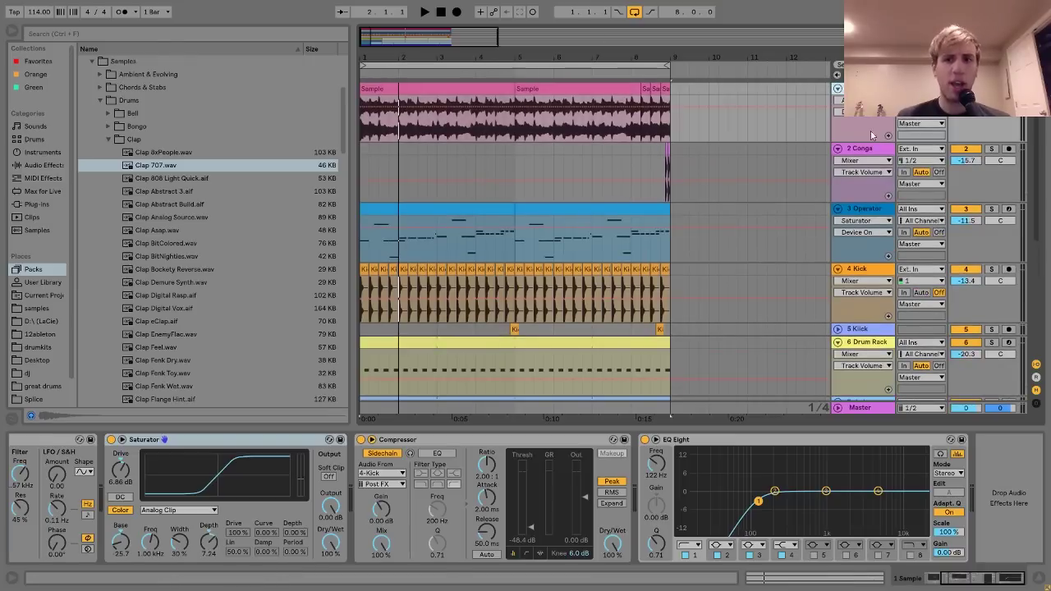
left_click(864, 215)
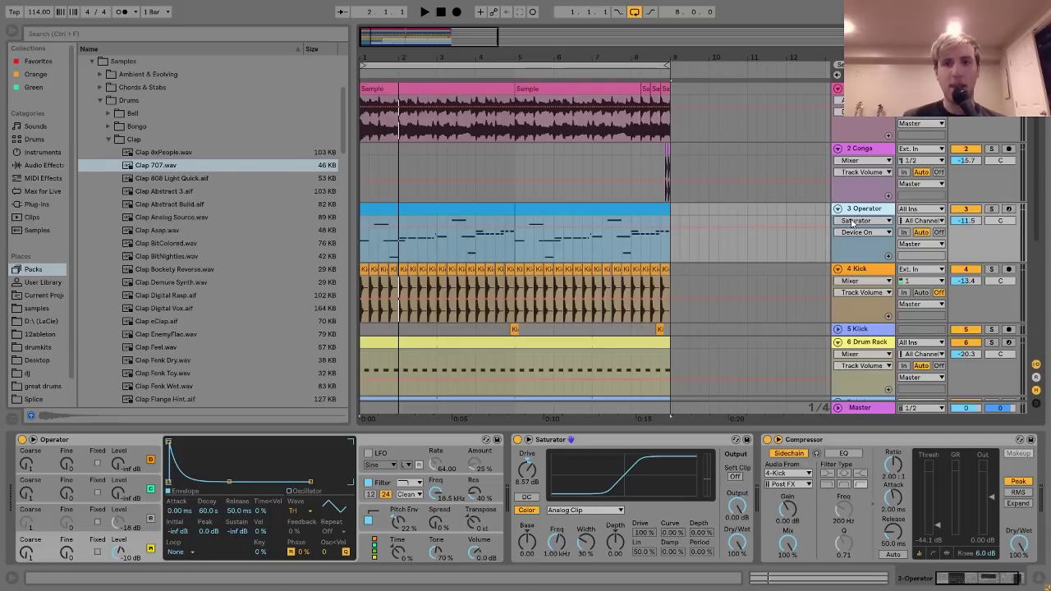
scroll(852, 223, "down", 8)
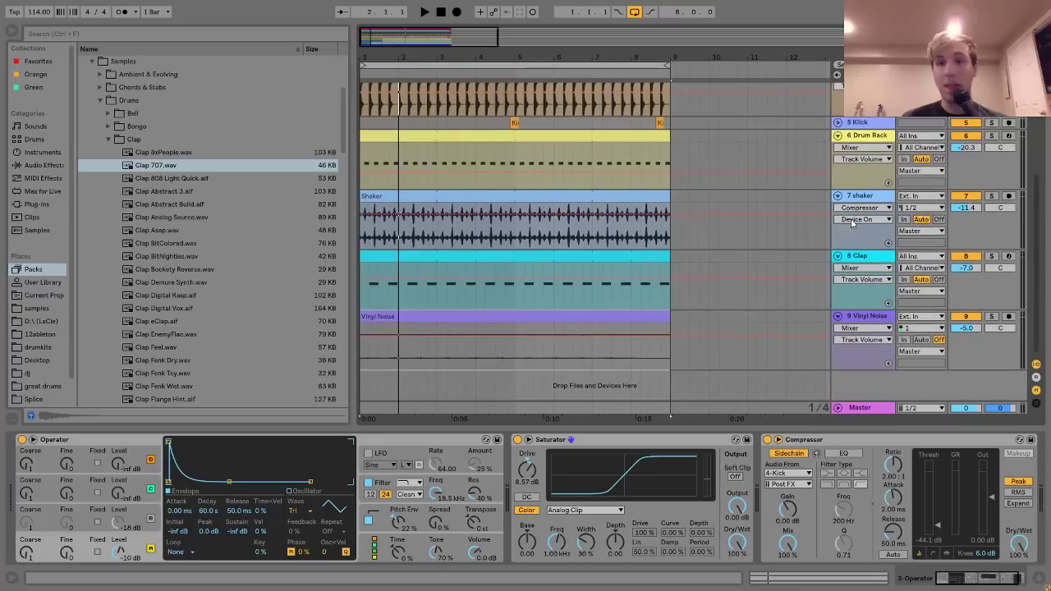
left_click(858, 318)
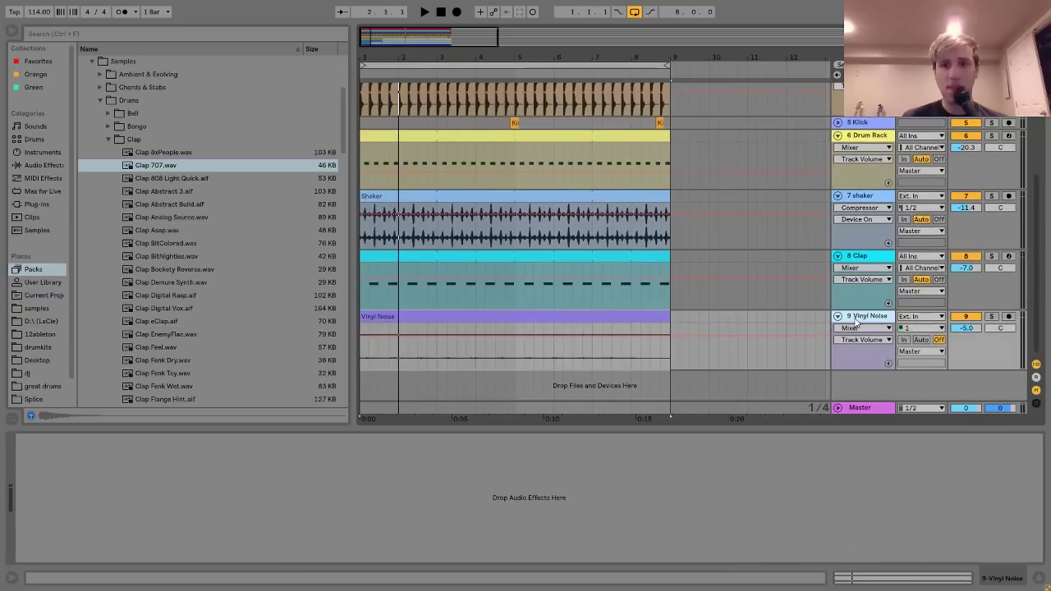